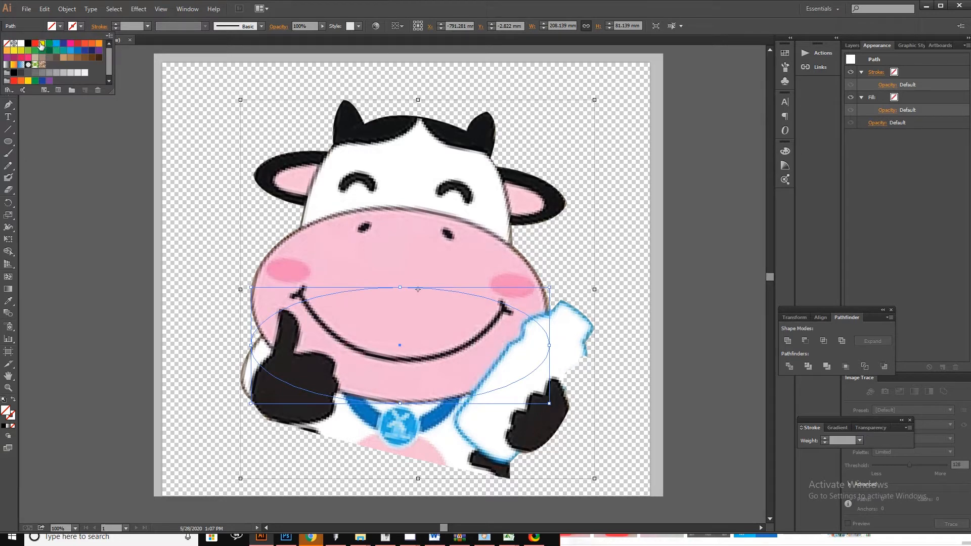
Give the ellipse a yellow stroke, then resize it to about 208 × 136 mm and rotate it slightly clockwise to match the pink muzzle.
left_click(43, 43)
left_click(116, 24)
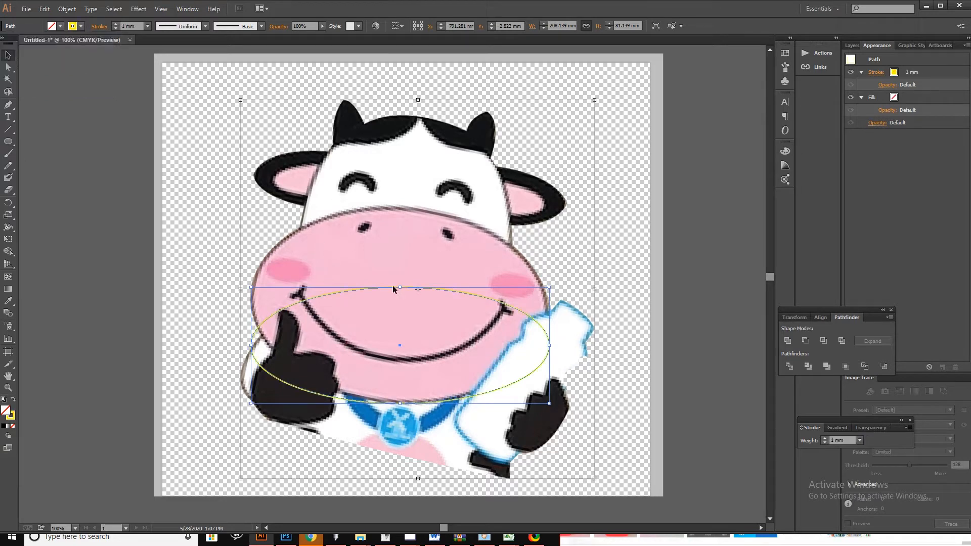
left_click_drag(402, 289, 415, 207)
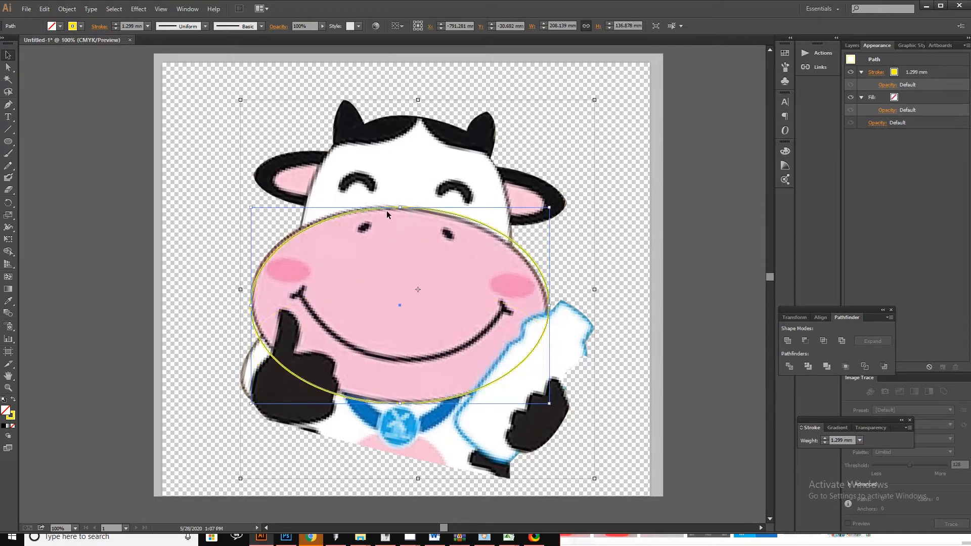
left_click_drag(400, 404, 400, 402)
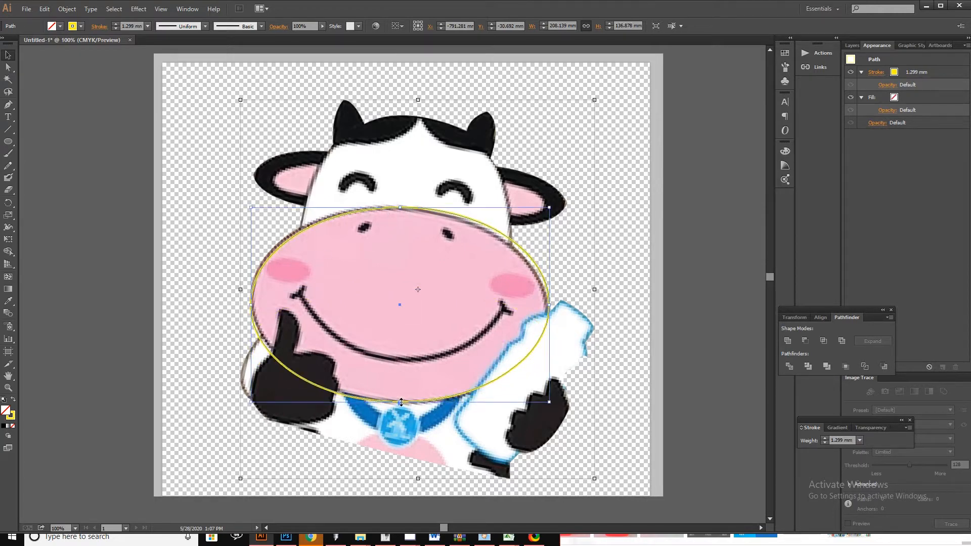
left_click_drag(553, 203, 556, 222)
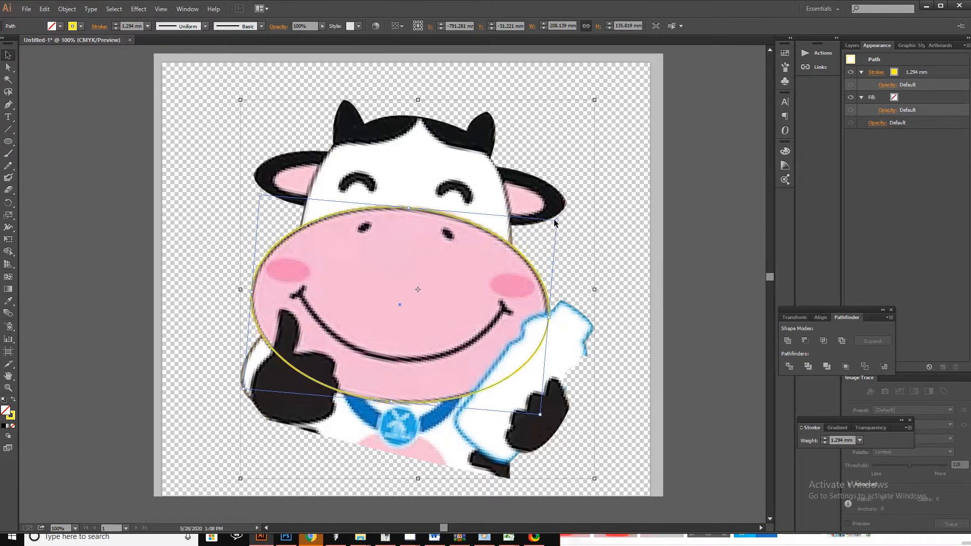
left_click(658, 235)
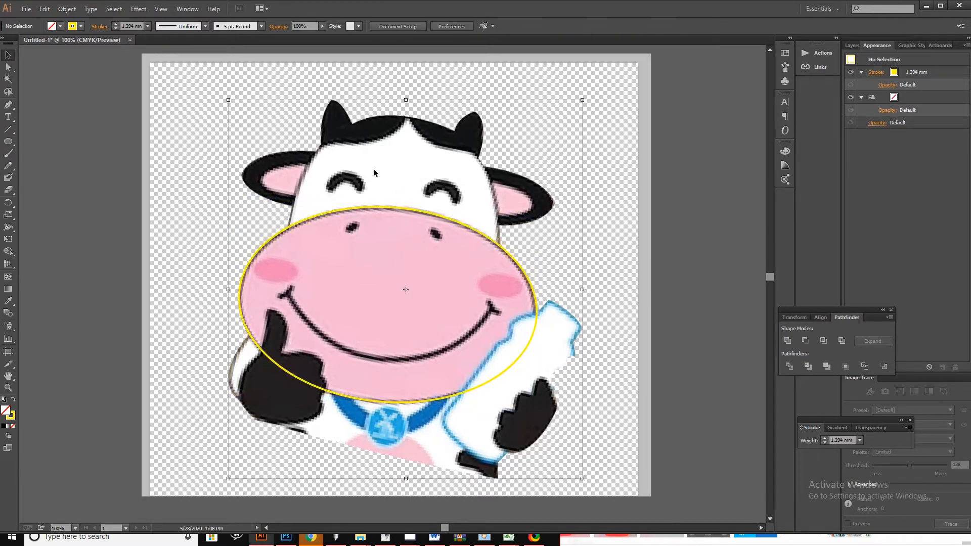
Draw a second ellipse about 104 × 129 mm over the right part of the cow's head.
scroll(421, 156, "up", 1)
scroll(417, 159, "down", 1)
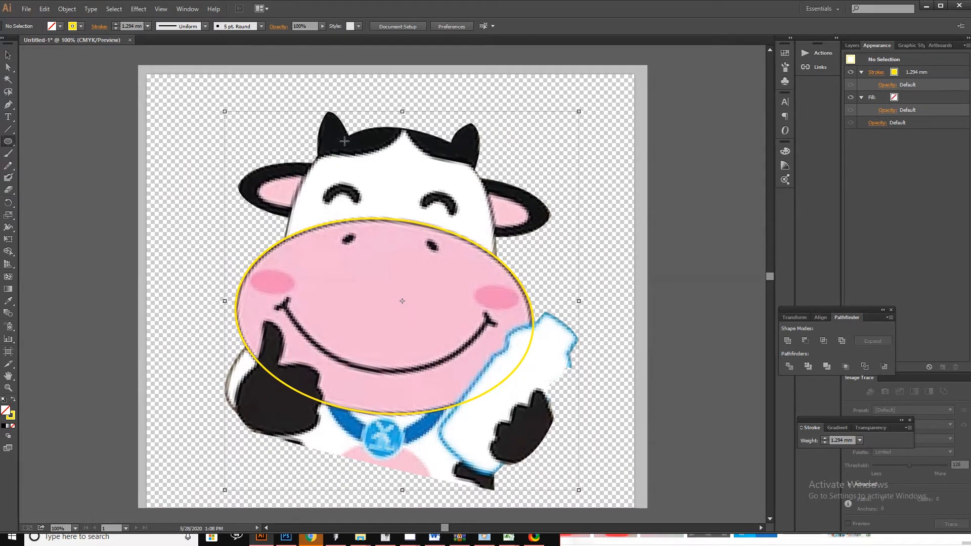
left_click_drag(345, 139, 494, 324)
key("v")
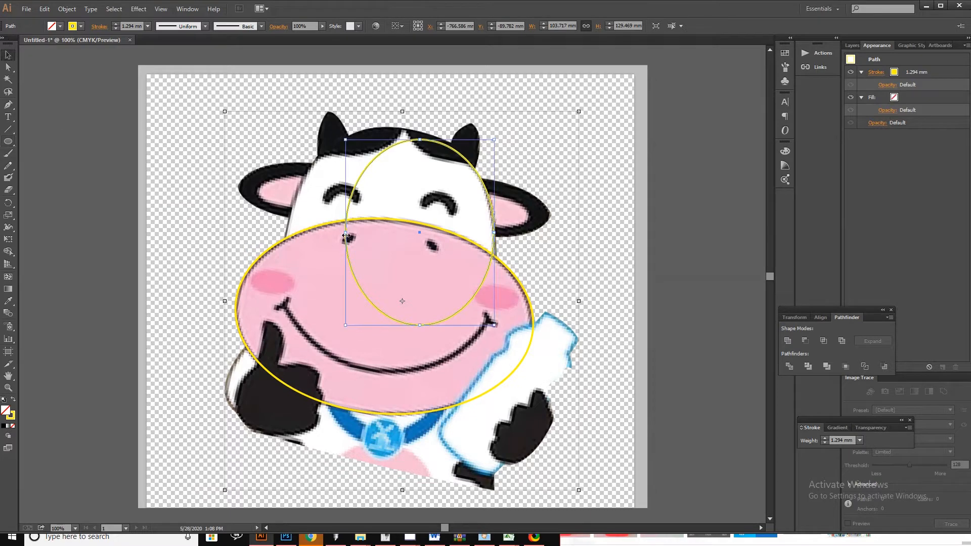
Stretch the head ellipse to about 148 × 165 mm so it follows the crown and both sides of the head.
left_click_drag(345, 233, 287, 233)
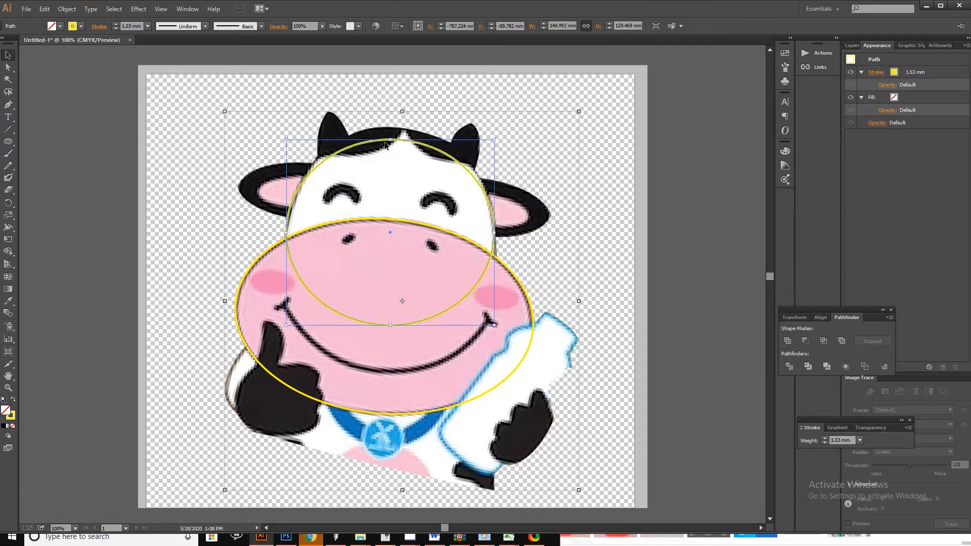
left_click_drag(386, 146, 386, 134)
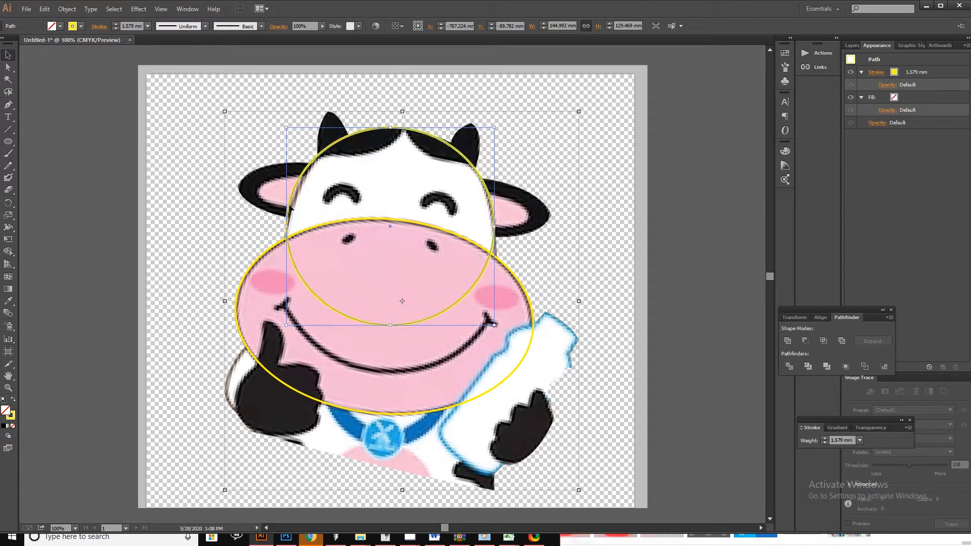
left_click_drag(286, 227, 292, 228)
left_click_drag(394, 325, 393, 363)
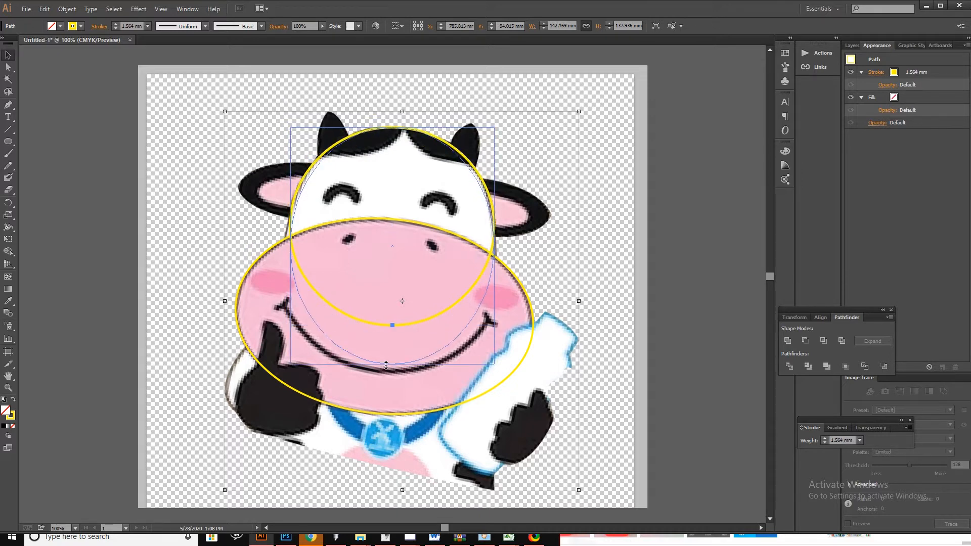
left_click_drag(494, 250, 499, 250)
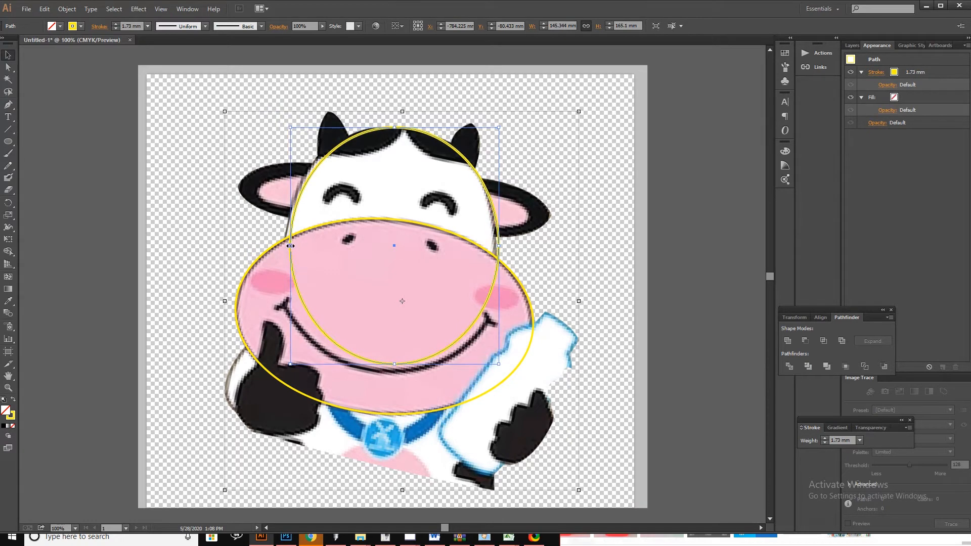
left_click_drag(290, 246, 286, 247)
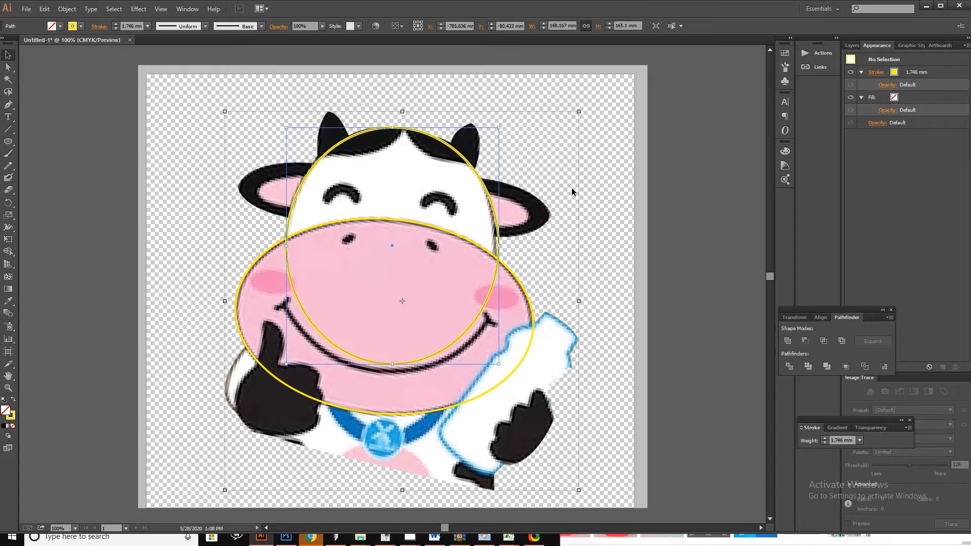
left_click(572, 190)
Trace the left horn with the Pen tool as a closed path with curved sides and a pointed tip.
scroll(448, 117, "up", 2)
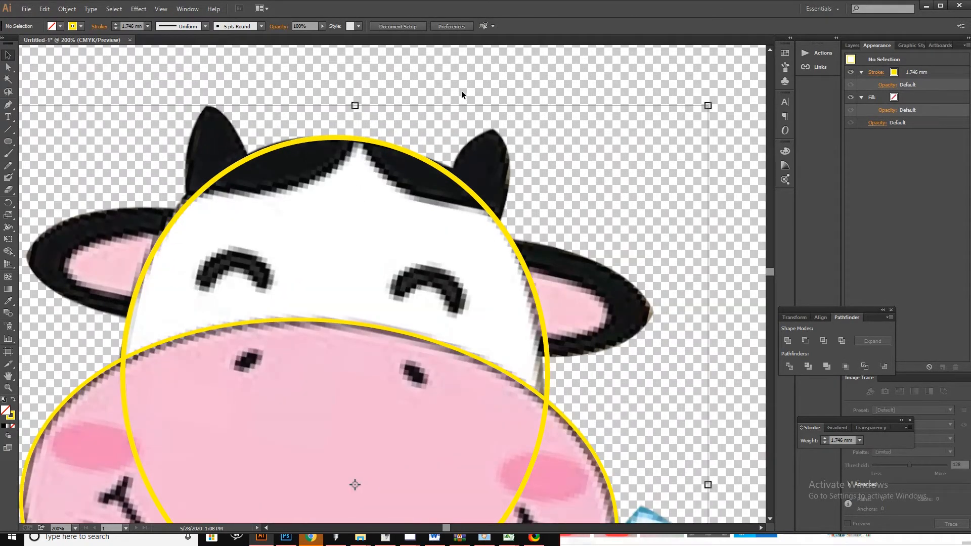
scroll(461, 95, "down", 2)
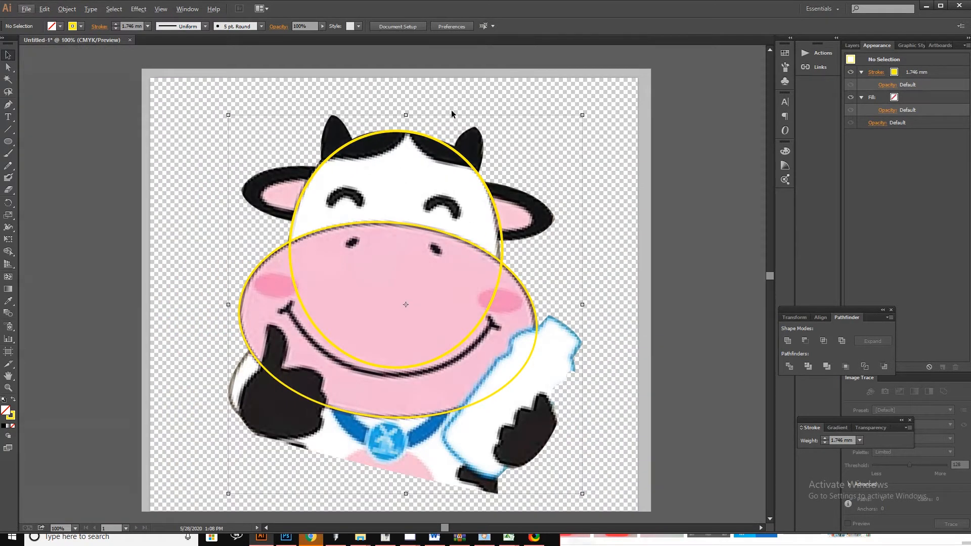
scroll(450, 110, "up", 1)
scroll(389, 202, "left", 1)
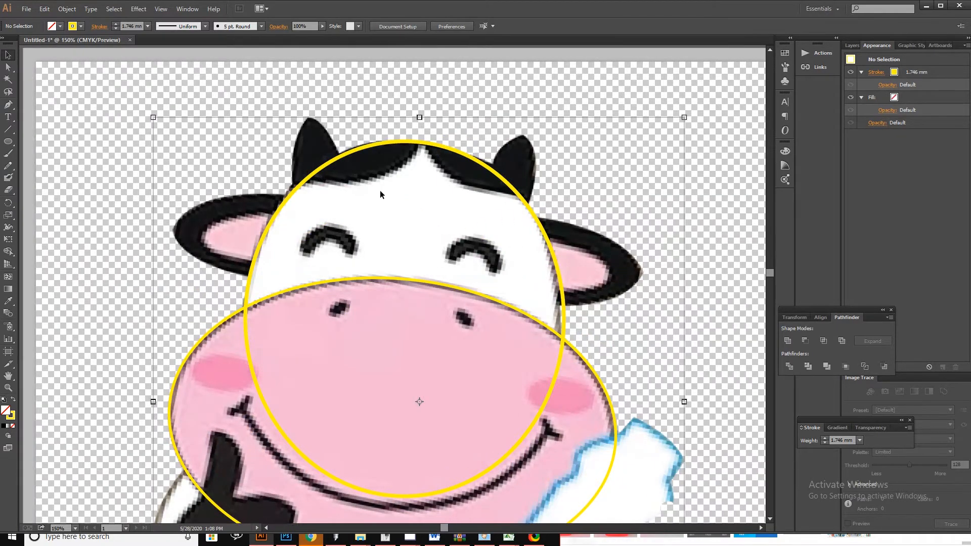
scroll(349, 161, "up", 1)
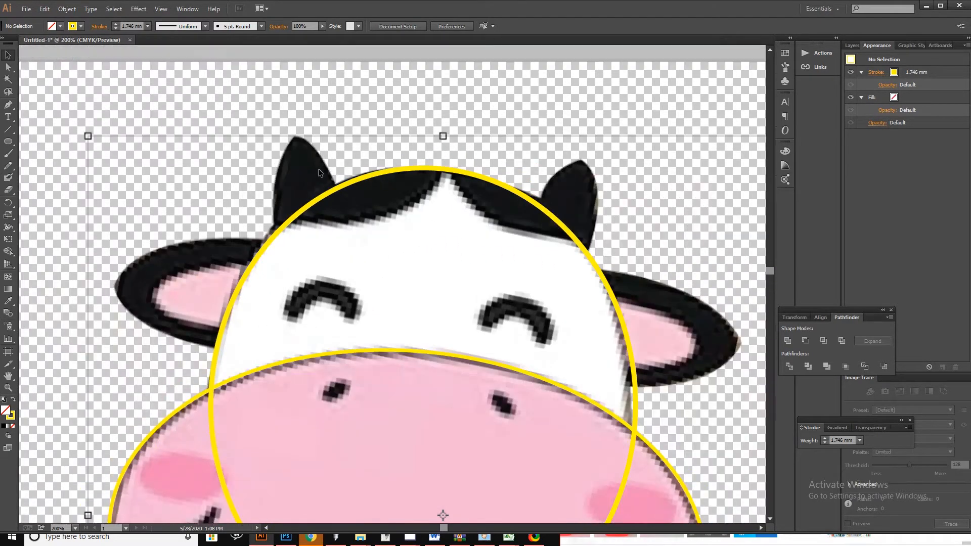
key("p")
left_click(276, 237)
left_click_drag(295, 136, 330, 92)
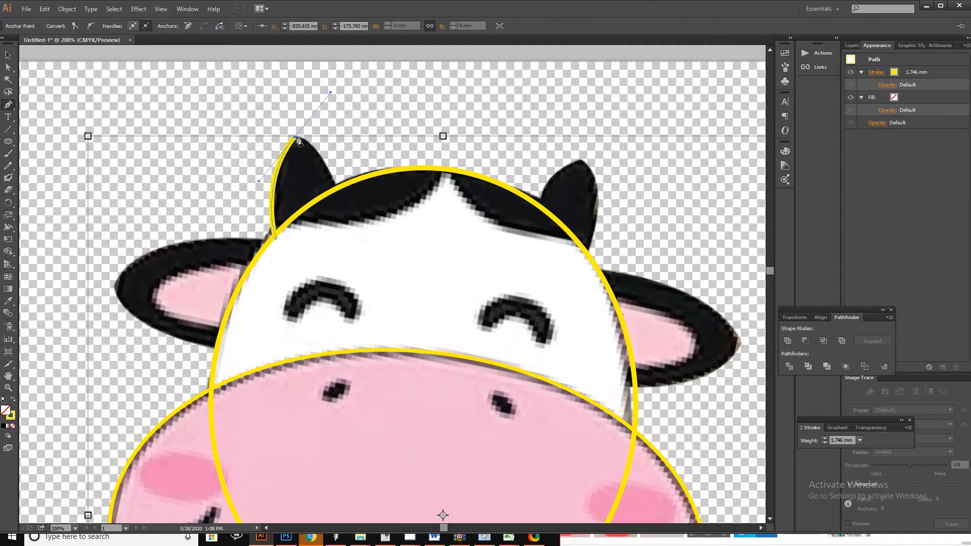
left_click(296, 137)
left_click_drag(343, 212, 359, 282)
left_click(343, 212)
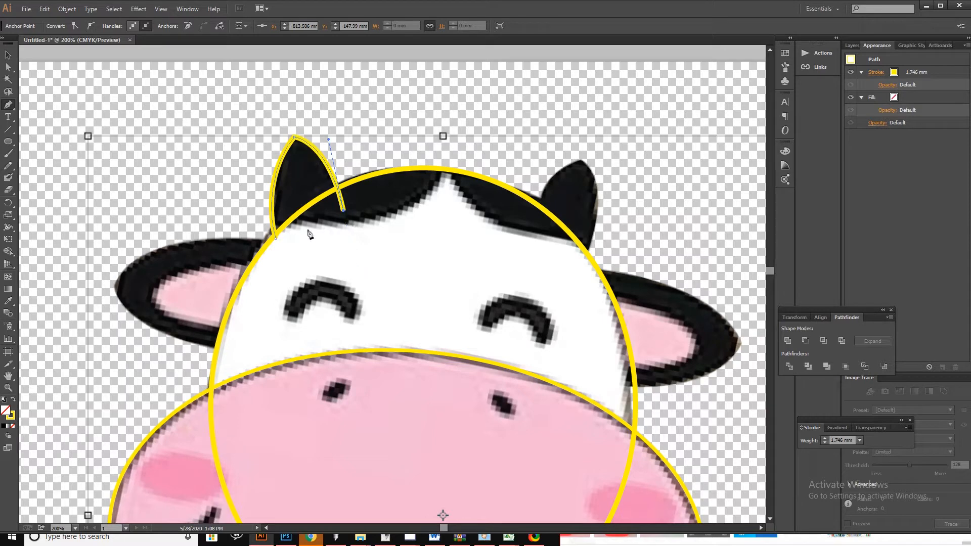
left_click(276, 242)
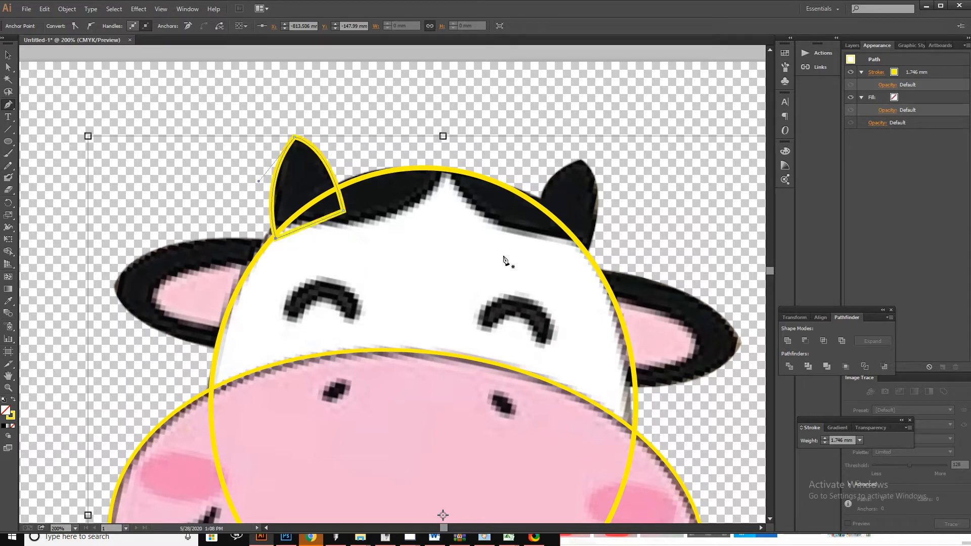
Trace the right horn as a closed path with curved sides, extending its base inside the head outline.
left_click(540, 207)
left_click_drag(581, 161, 623, 150)
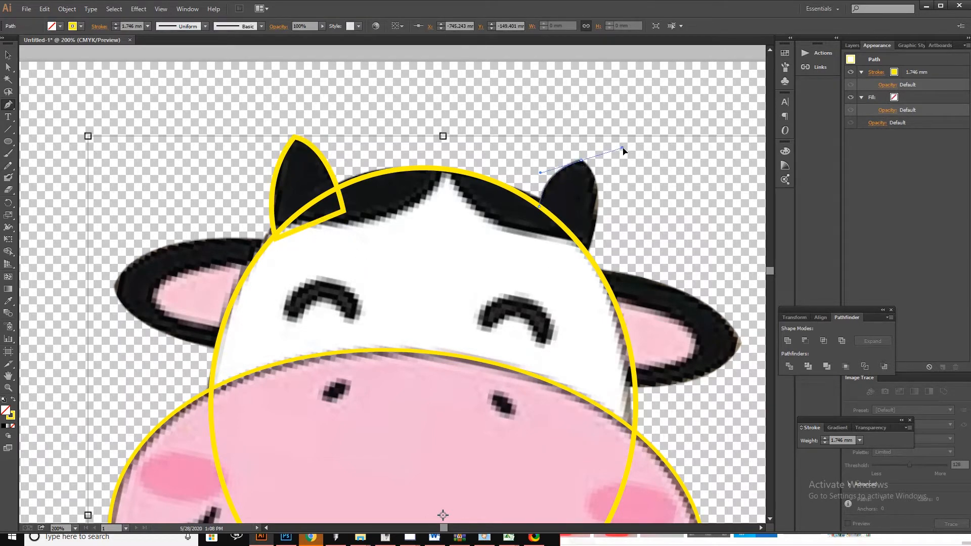
left_click(581, 161)
left_click_drag(579, 265, 534, 328)
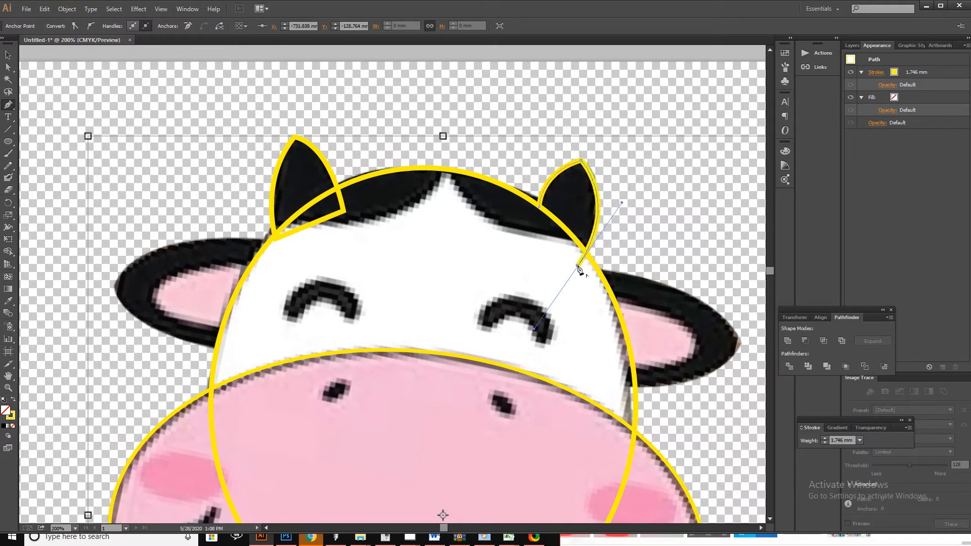
left_click(539, 207)
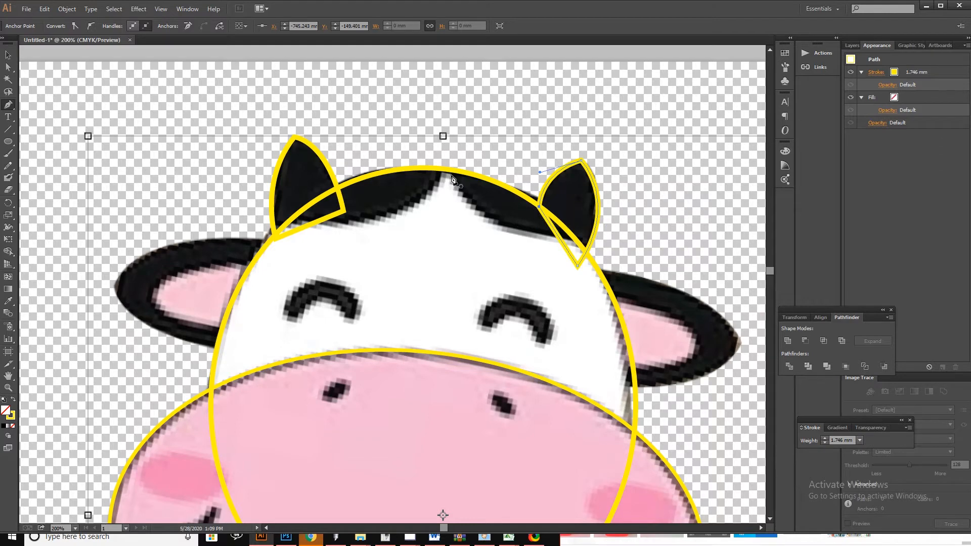
Trace the lower curve of the right black hair patch and close the path above the head outline.
left_click(446, 158)
left_click_drag(594, 238, 737, 235)
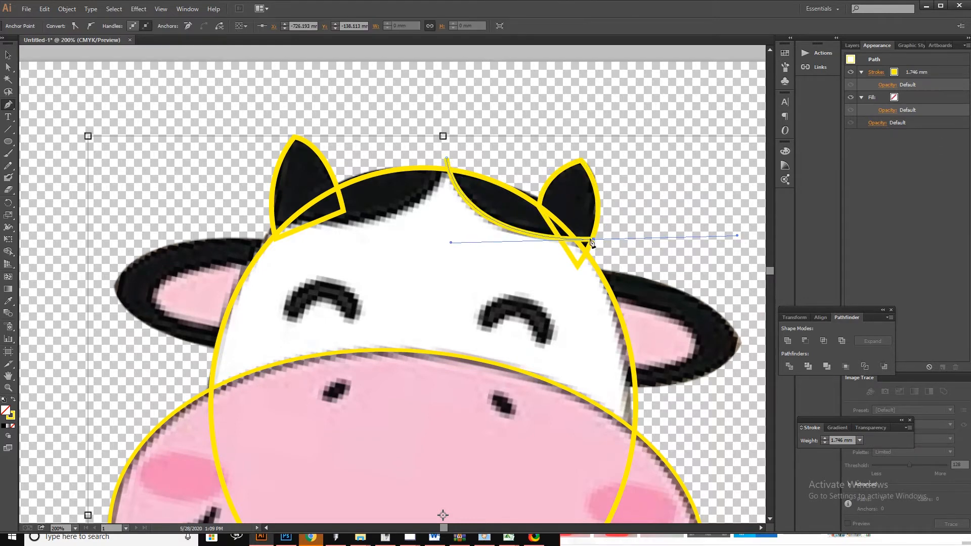
left_click_drag(593, 242, 503, 122)
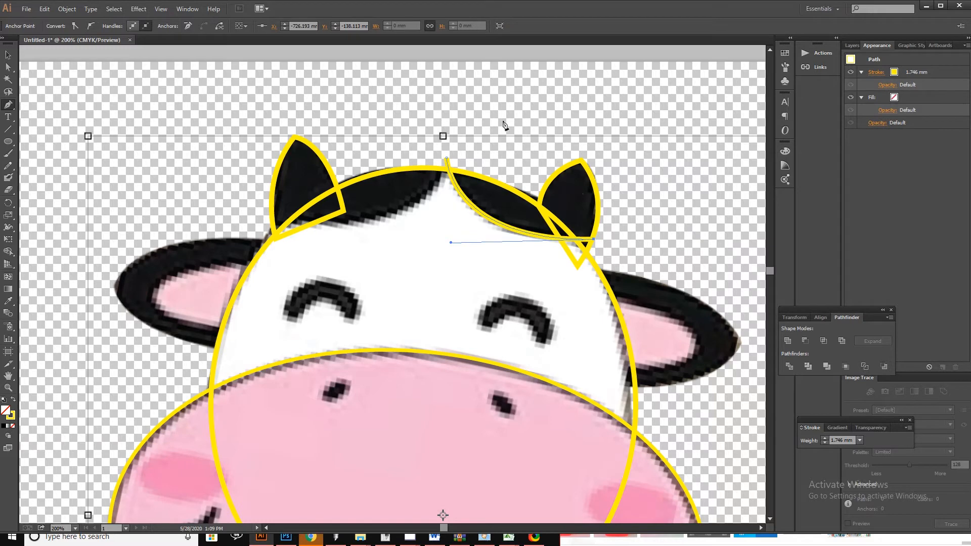
left_click(447, 159)
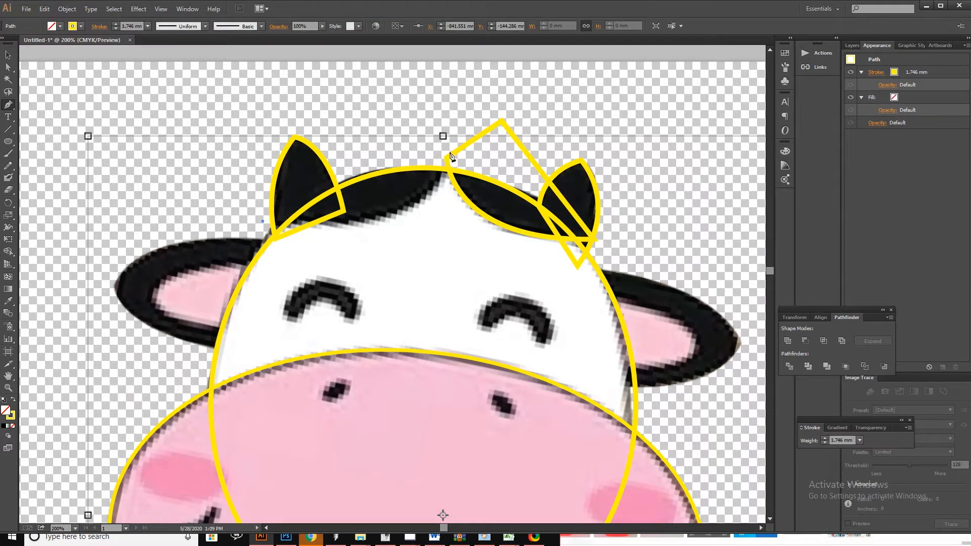
Trace the lower curve of the left black hair patch and close the path above the head outline.
left_click_drag(451, 155, 474, 169)
left_click(452, 274)
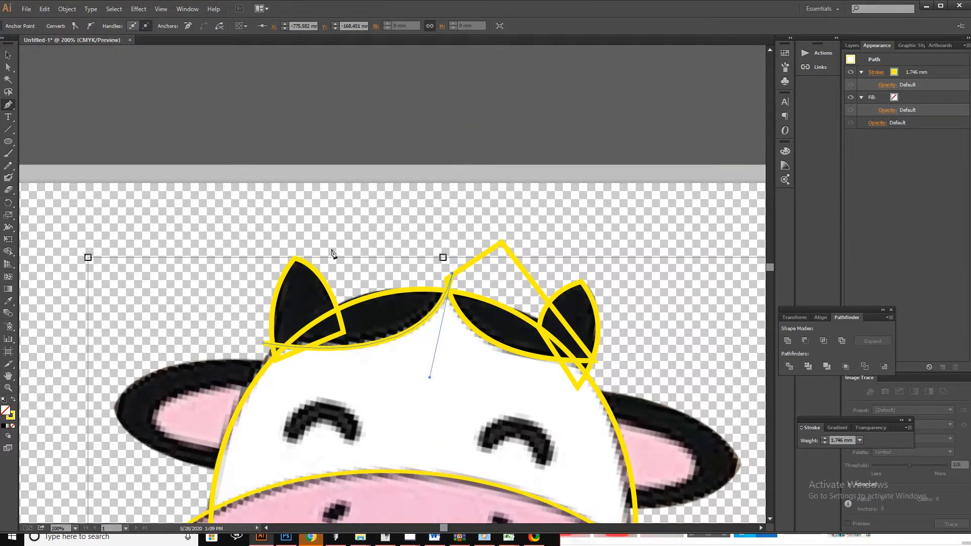
left_click(328, 249)
left_click(263, 343)
scroll(501, 348, "down", 2)
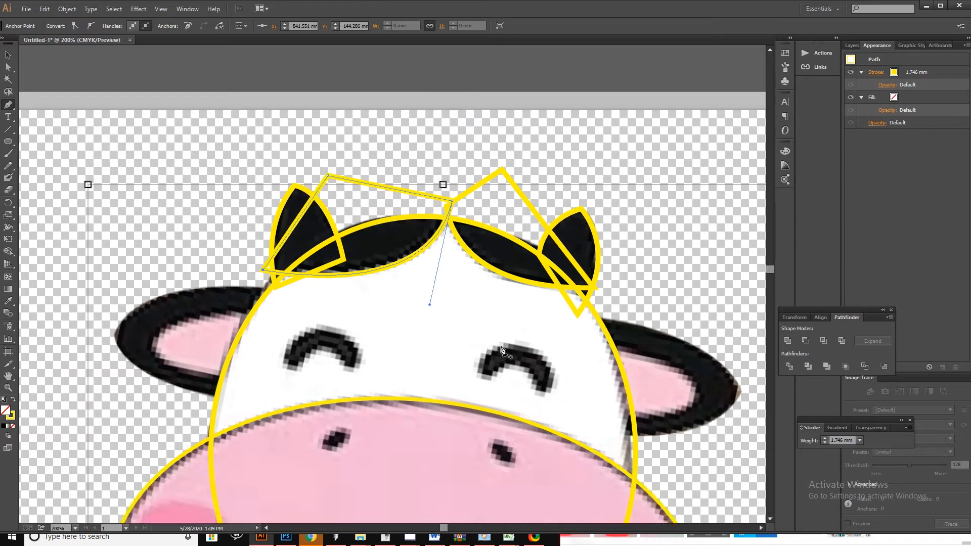
Draw an open curved path along the arc of the right eye and deselect it.
left_click(483, 372)
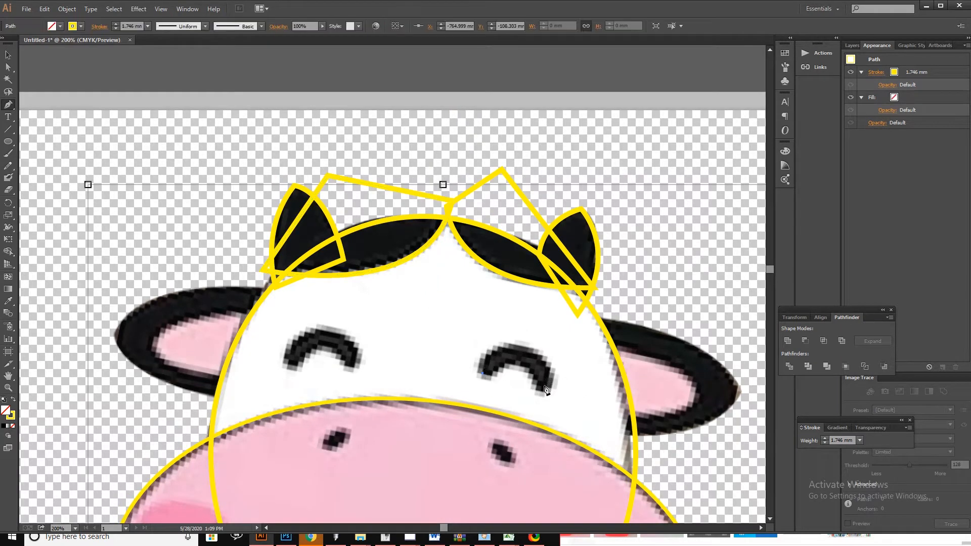
left_click_drag(544, 387, 559, 454)
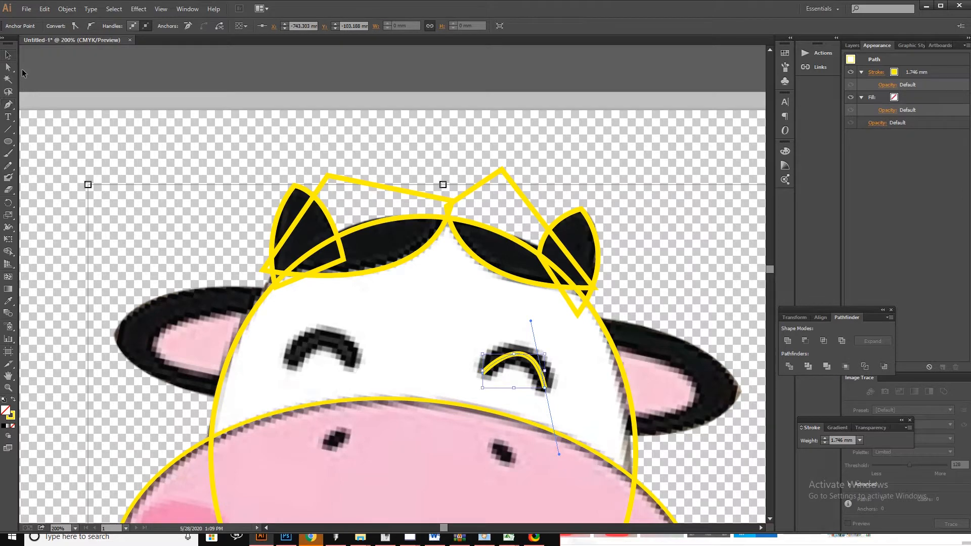
left_click(371, 147, "ctrl")
Draw an open curved path along the arc of the left eye and deselect it.
left_click(350, 364)
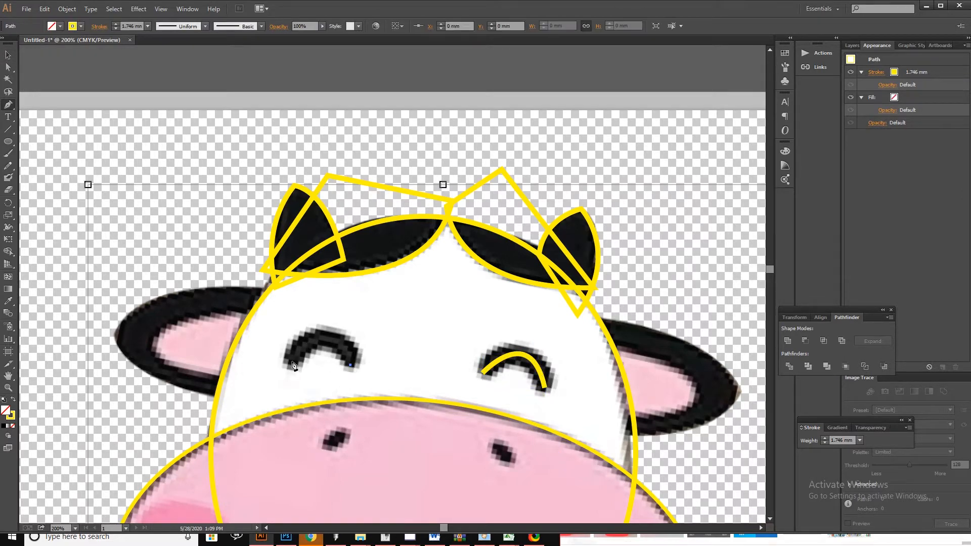
mouse_move(287, 362)
left_mouse_down()
mouse_move(256, 390)
mouse_move(234, 425)
mouse_move(243, 425)
left_mouse_up()
scroll(440, 359, "down", 4)
scroll(450, 363, "down", 2)
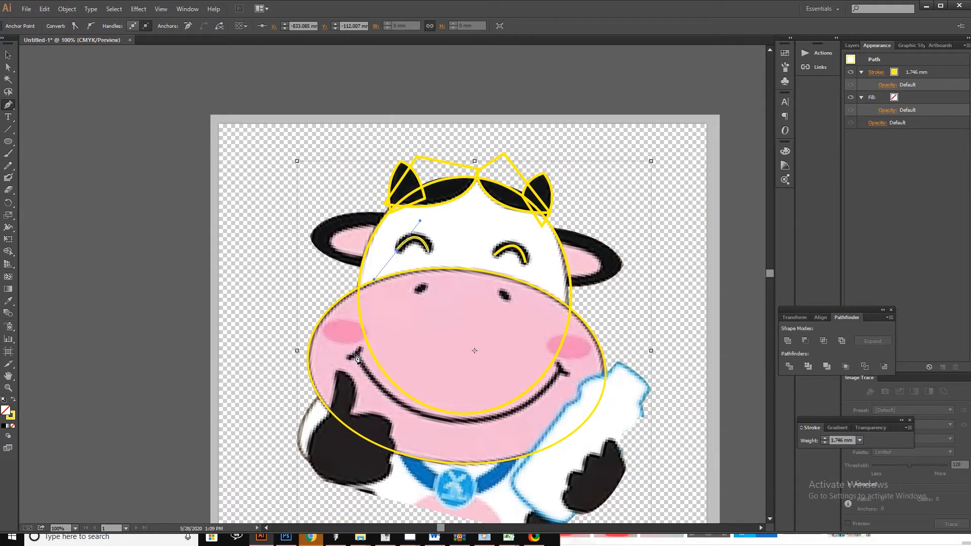
left_click(8, 55)
left_click(136, 253)
Trace the smile with an open curved path from the left mouth corner through its lowest point to the right corner.
key("p")
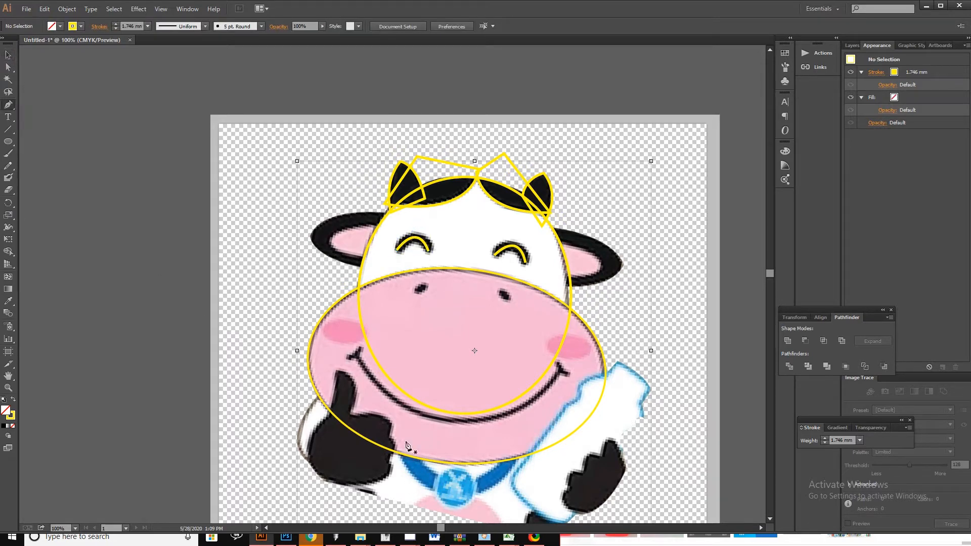
left_click(354, 357)
mouse_move(454, 421)
left_mouse_down()
mouse_move(523, 420)
mouse_move(515, 418)
left_mouse_up()
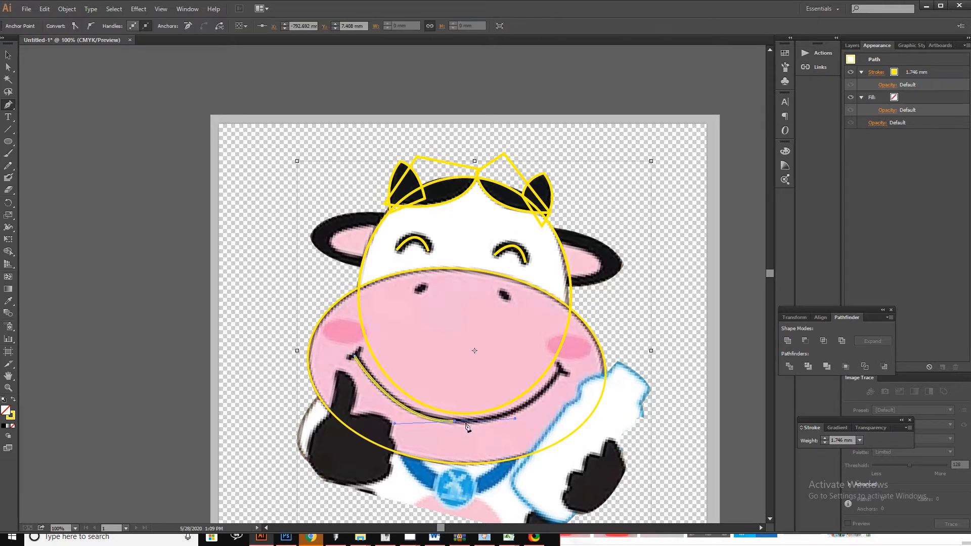
left_click_drag(561, 371, 595, 335)
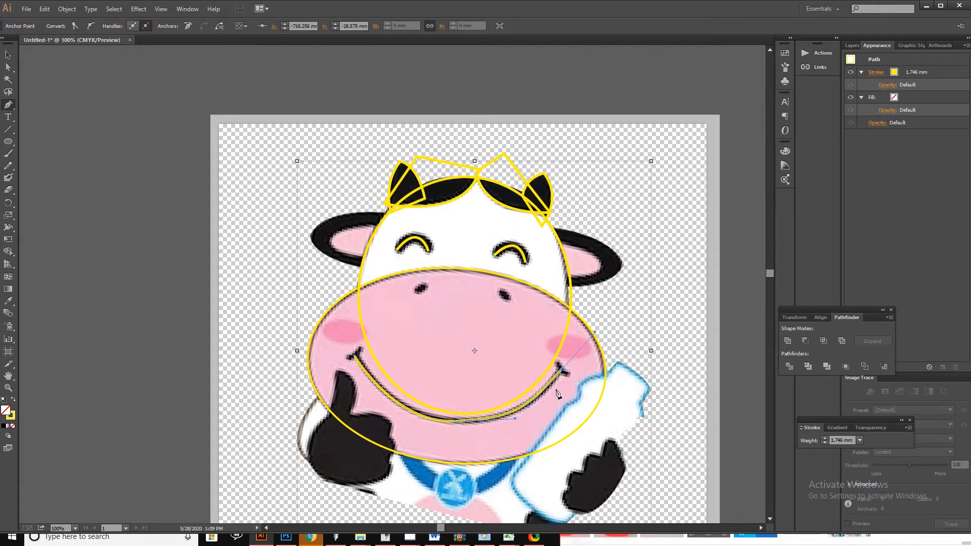
scroll(478, 432, "up", 1)
scroll(479, 430, "down", 1)
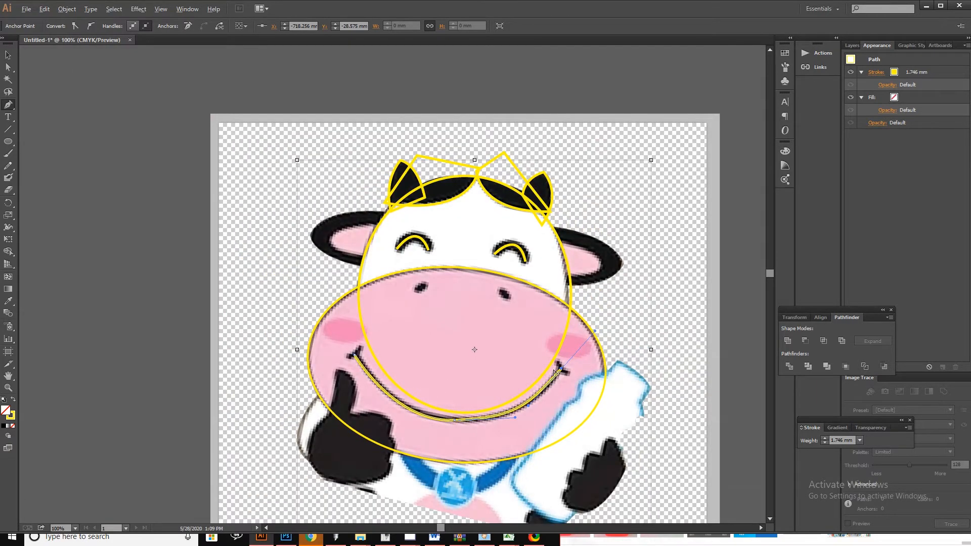
Deselect the smile and draw a short open curved path across the mouth corner nearest the thumbs-up hand.
scroll(554, 371, "up", 1)
left_click(8, 55)
left_click(166, 331)
scroll(195, 343, "up", 1)
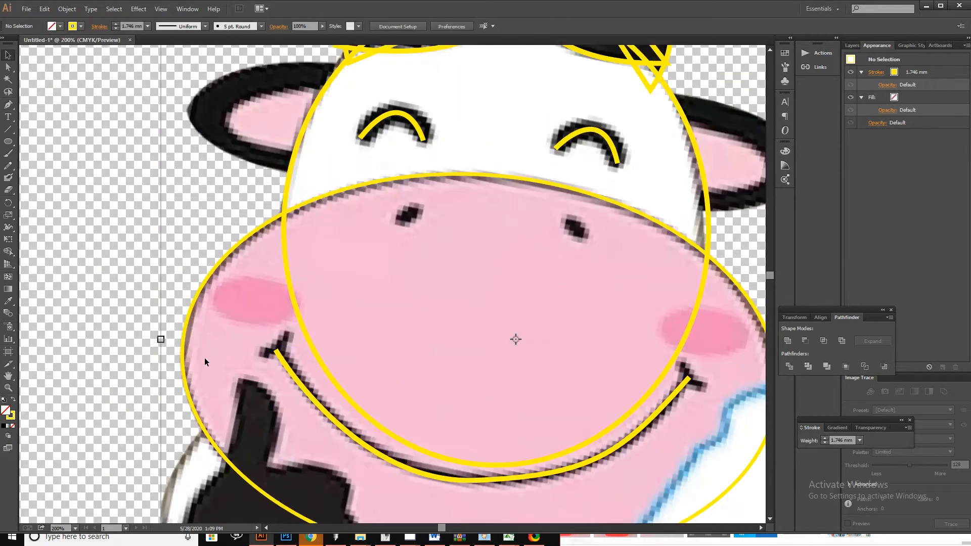
key("p")
left_click(261, 355)
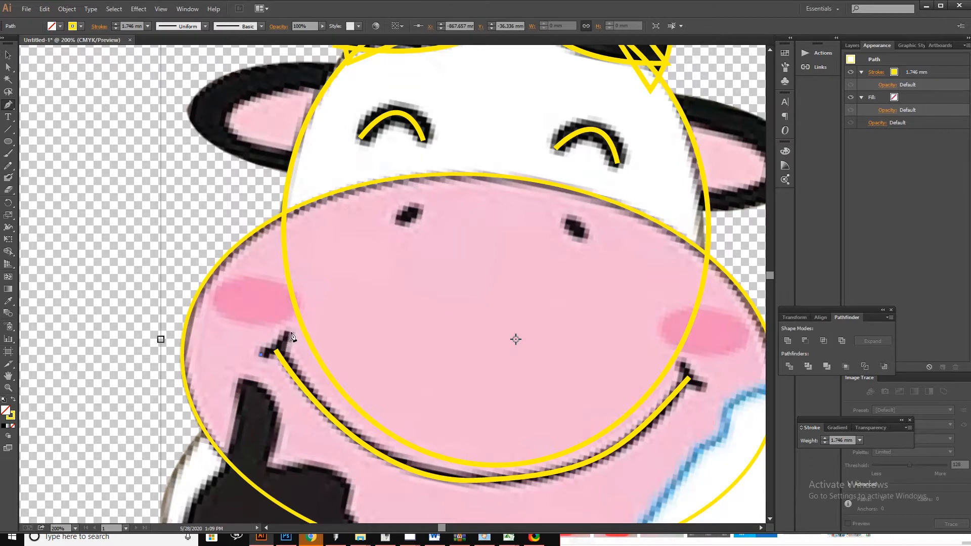
left_click_drag(291, 333, 305, 315)
scroll(586, 371, "right", 1)
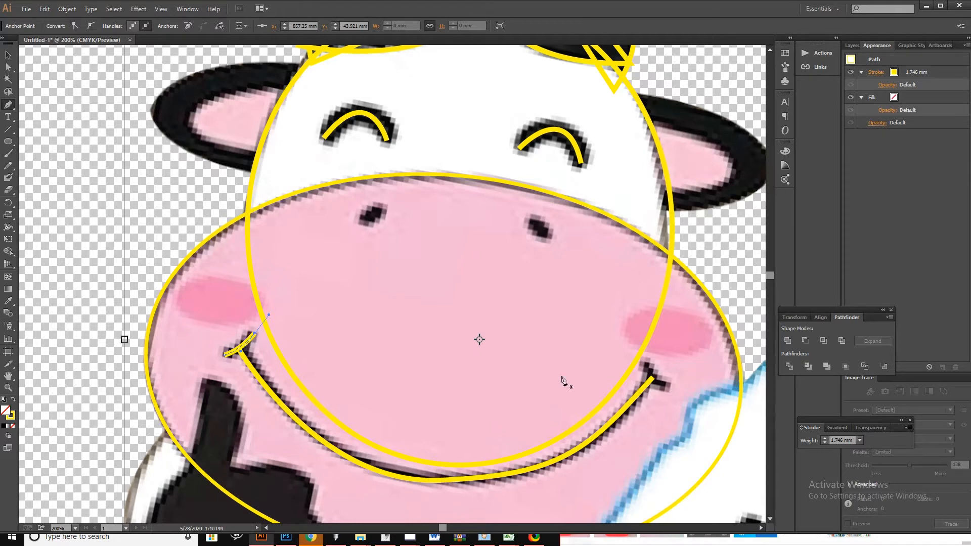
Draw a short open curved path across the mouth corner beside the white blue-outlined bottle.
left_click(645, 364)
left_click_drag(658, 384, 680, 390)
scroll(663, 382, "right", 1)
scroll(610, 371, "down", 4)
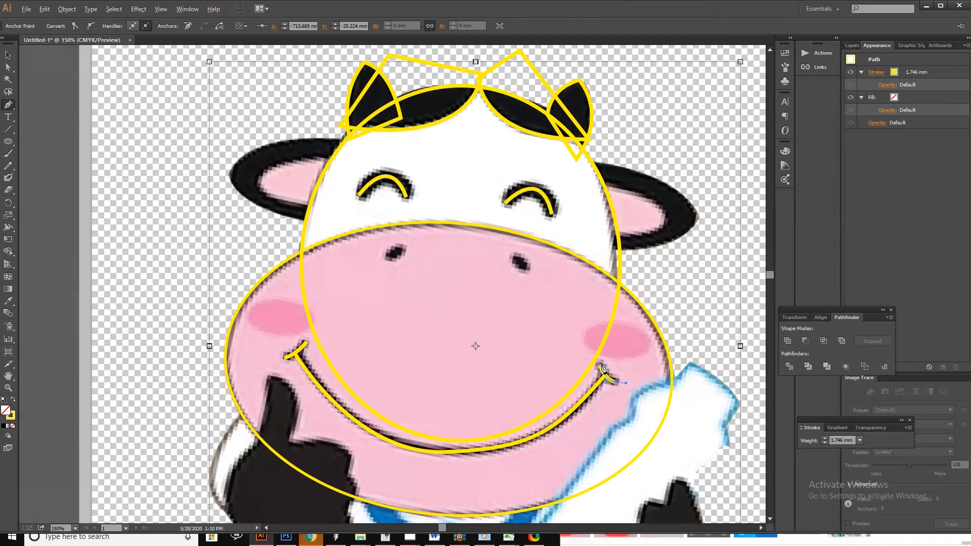
scroll(602, 379, "up", 2)
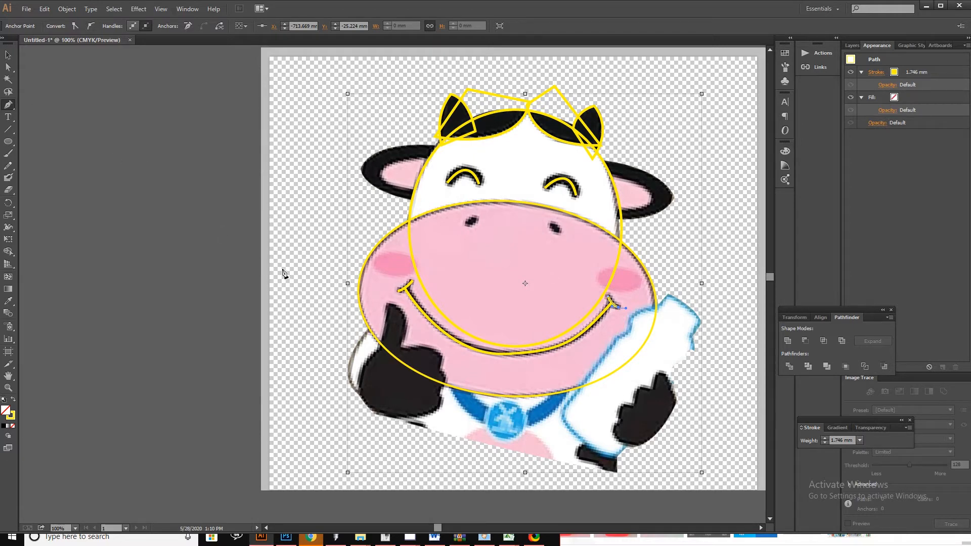
Trace the outer curve of the white arm behind the thumbs-up hand, close the path roughly across the hand, and deselect it.
left_click(379, 316)
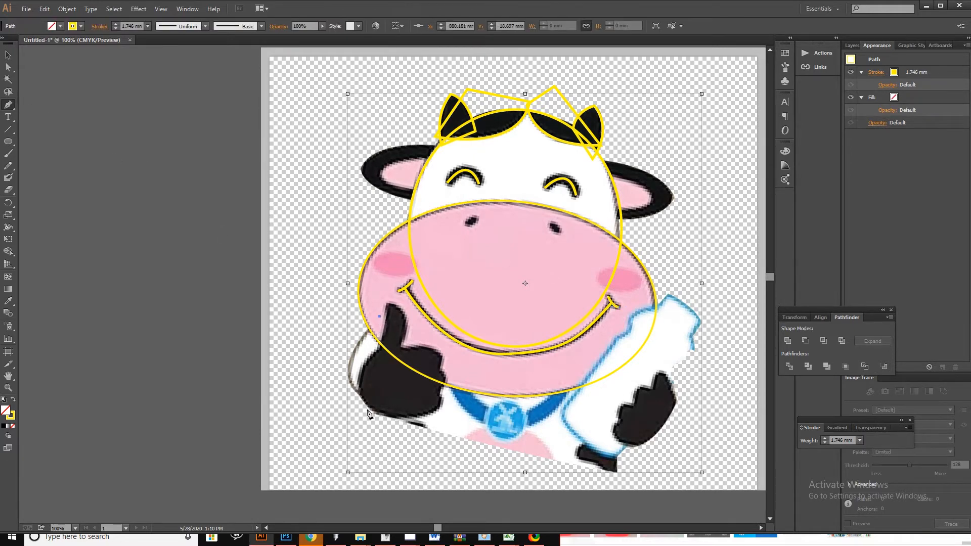
left_click_drag(371, 409, 425, 444)
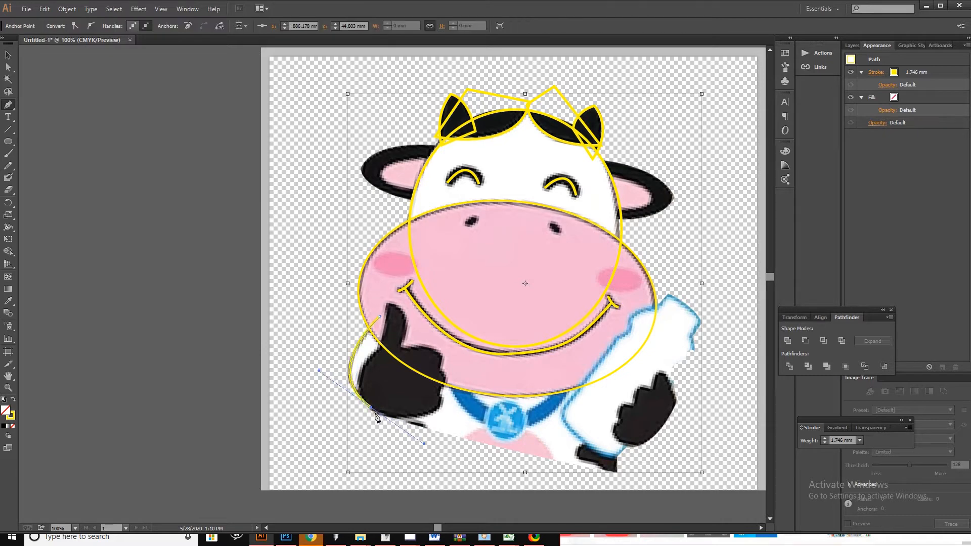
left_click(372, 409)
left_click(416, 412)
left_click(428, 364)
left_click(380, 318)
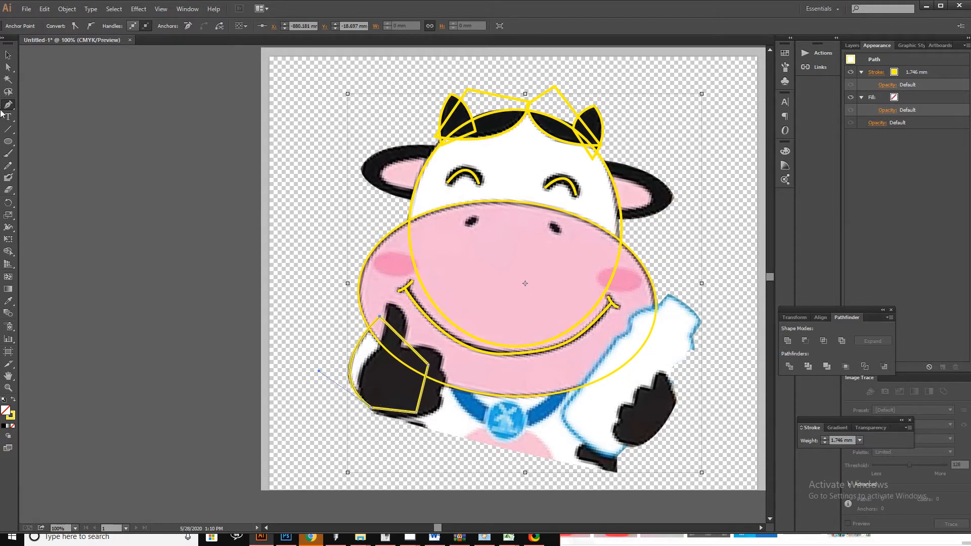
left_click(7, 54)
left_click(333, 348)
scroll(334, 349, "right", 1)
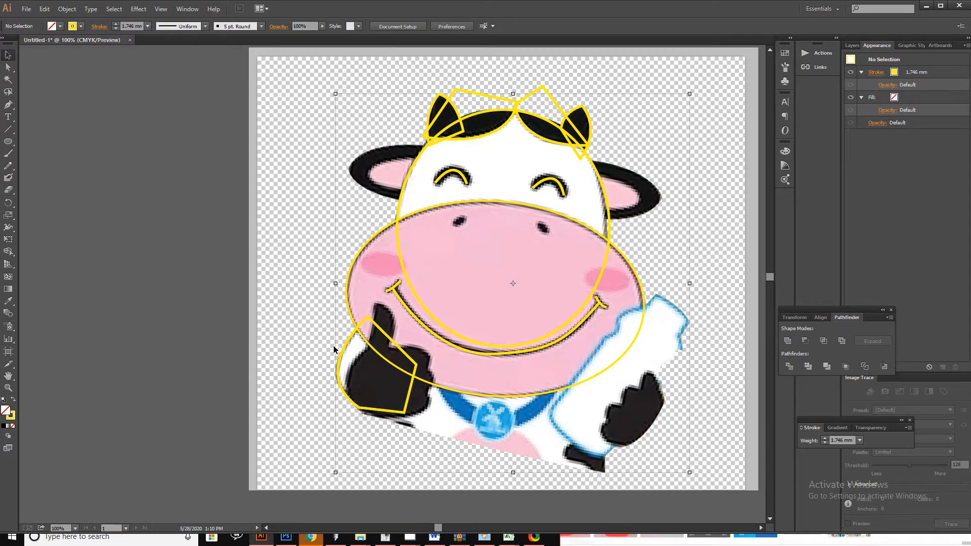
Start a path at the lower outer edge of the black thumbs-up hand and trace up and around the thumb.
key("p")
left_click(347, 399)
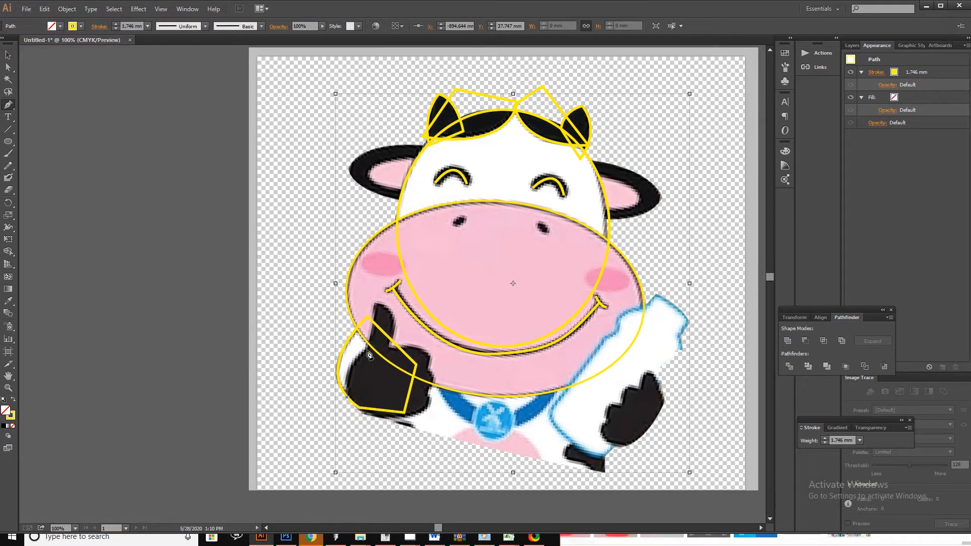
left_click_drag(368, 349, 371, 387)
left_click(370, 351)
left_click(374, 303)
left_click(389, 347)
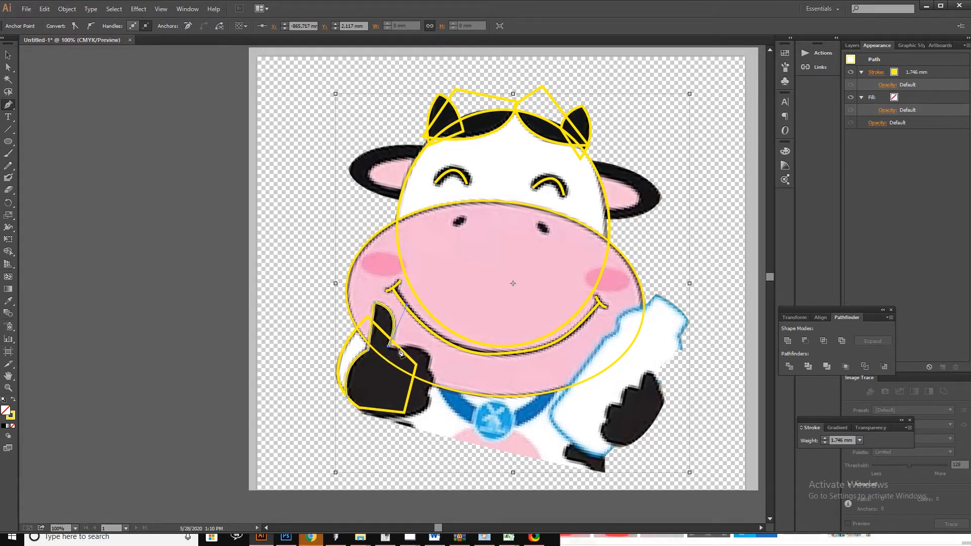
Continue the thumbs-up hand path around the finger bumps and close it along the lower edge.
left_click_drag(407, 346, 416, 386)
left_click(428, 370)
left_click_drag(427, 394, 422, 410)
left_click(427, 394)
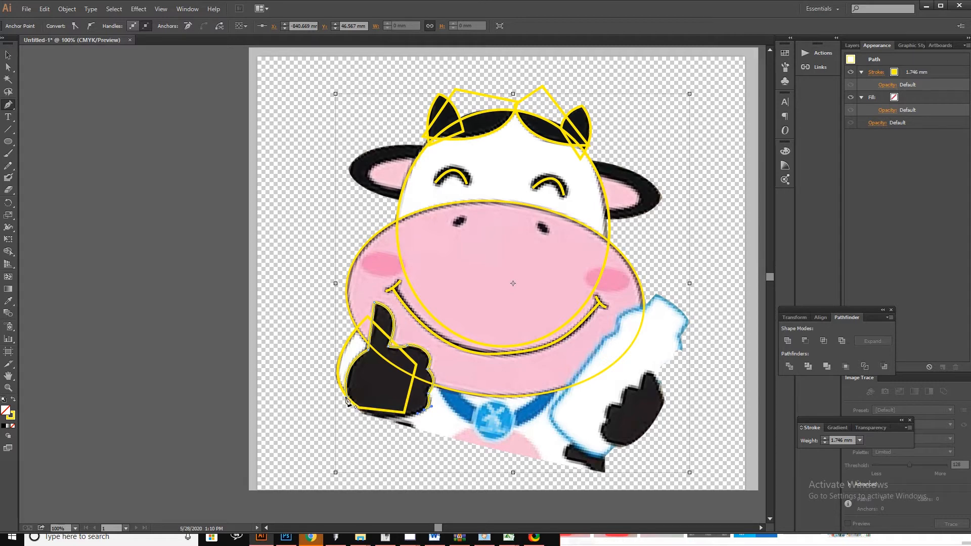
left_click_drag(347, 398, 361, 427)
scroll(627, 441, "right", 4)
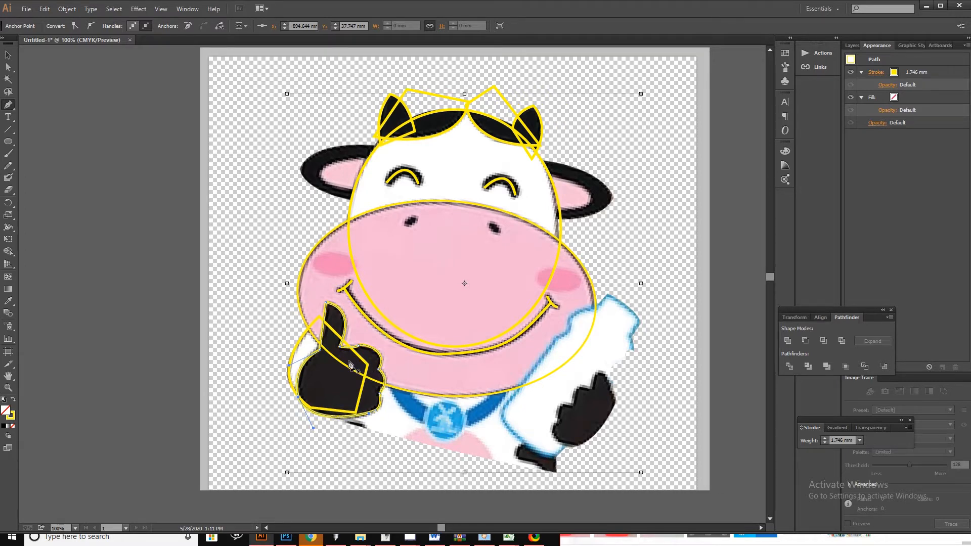
left_click(576, 446)
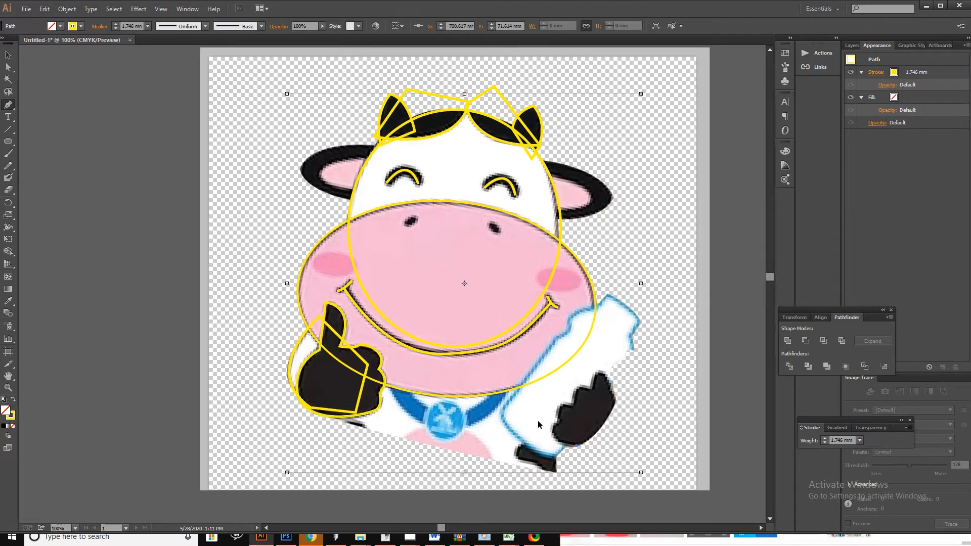
key("ctrl+z")
left_click(554, 456)
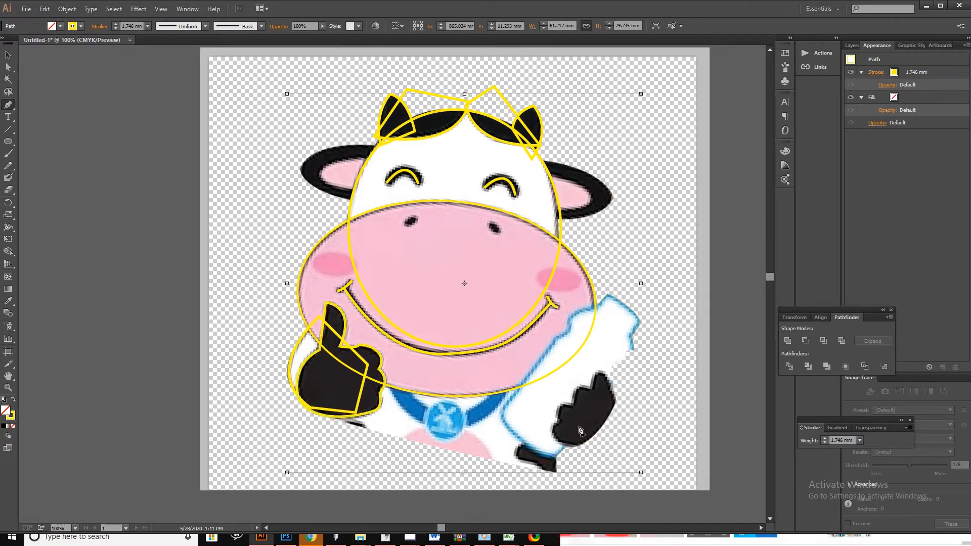
left_click(633, 356)
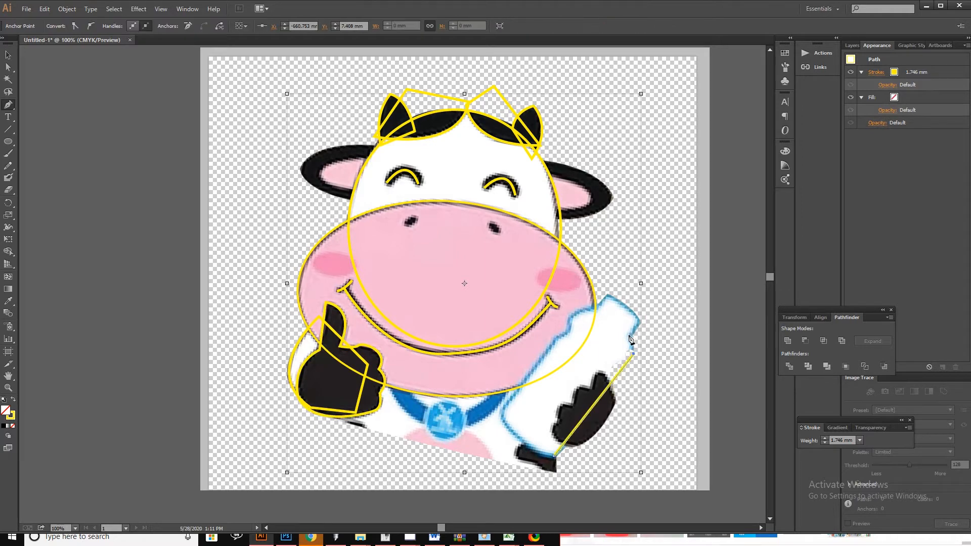
left_click_drag(633, 339, 626, 333)
key("ctrl+z")
key("ctrl+z")
key("ctrl+z")
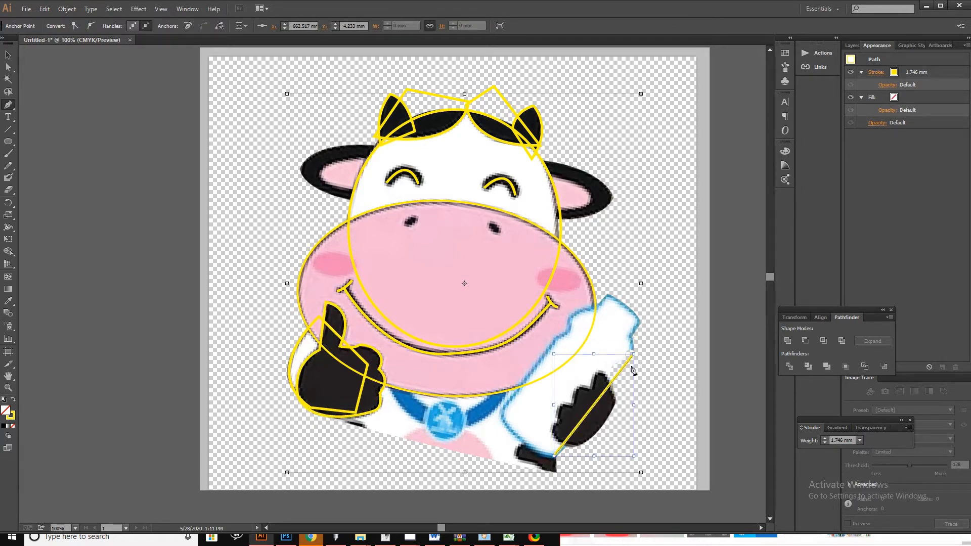
Trace the white blue-outlined bottle from its bottom curve along the edge over the muzzle up to its top corner.
left_click(500, 413)
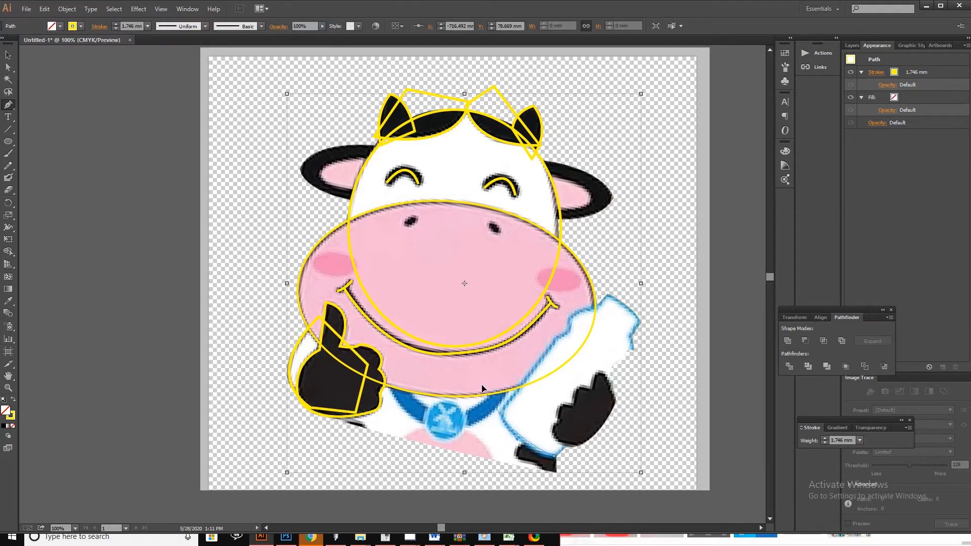
left_click_drag(481, 385, 480, 382)
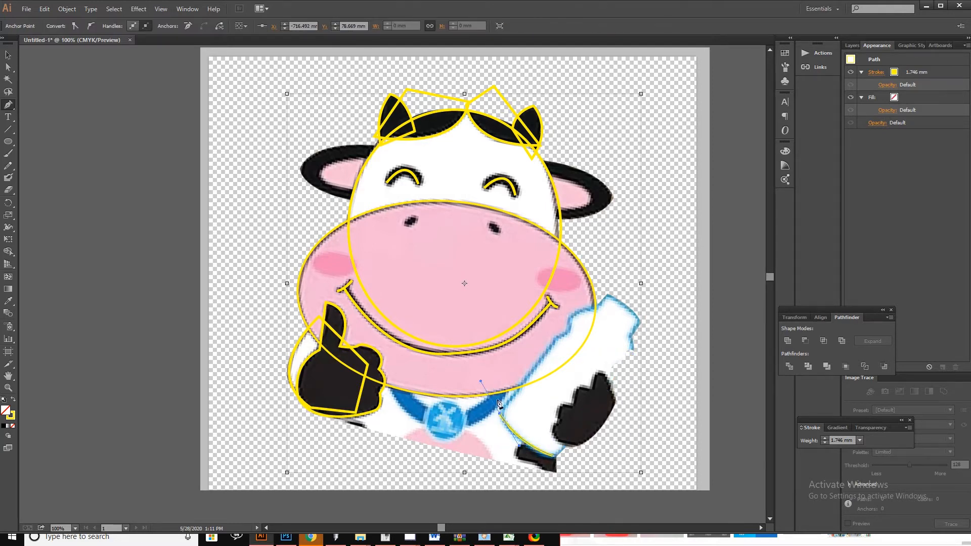
left_click(556, 338)
left_click_drag(570, 322, 617, 312)
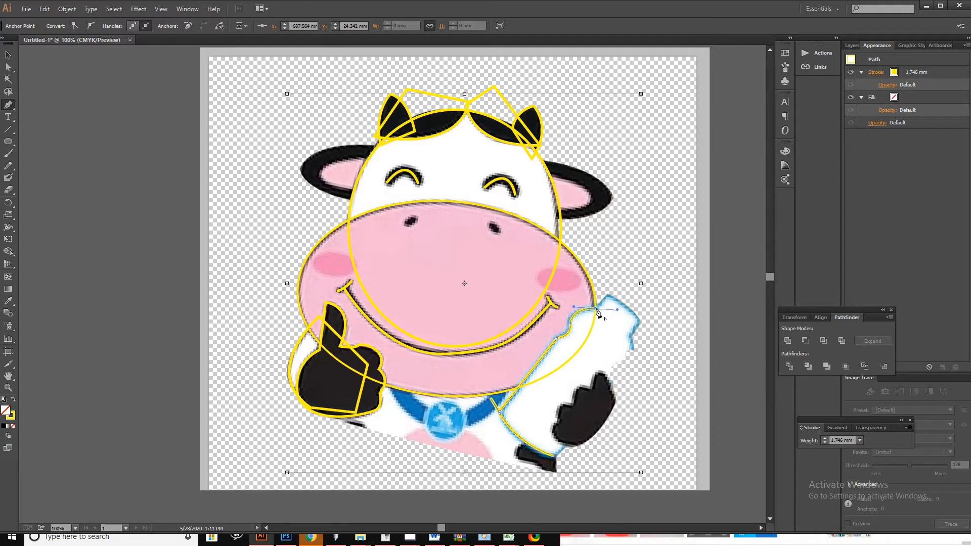
left_click(595, 309)
left_click(608, 296)
Trace the bottle's top and outer edge past the notch, redoing the curve near the hand, and close the path at its bottom point.
left_click_drag(638, 321, 634, 357)
left_click(632, 355)
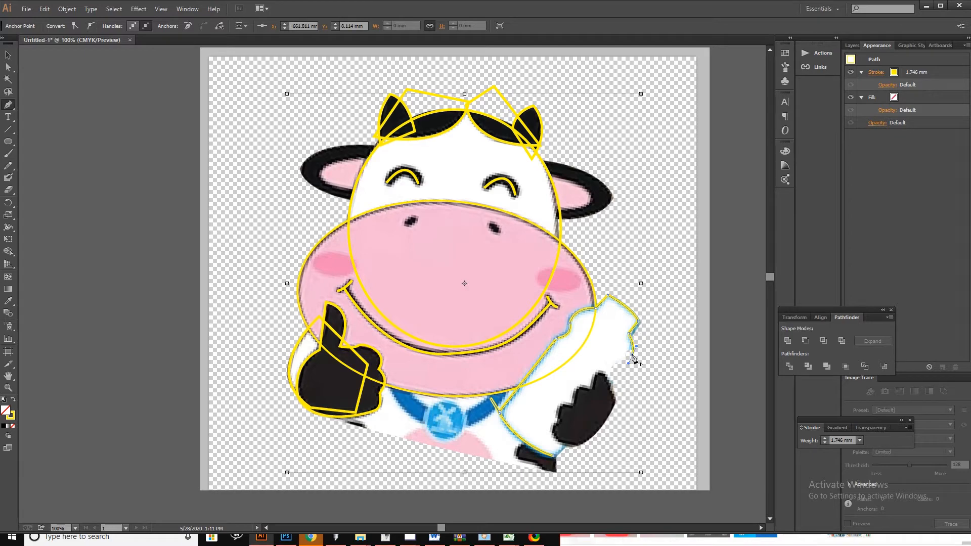
left_click(632, 355)
key("ctrl+z")
scroll(631, 356, "up", 2)
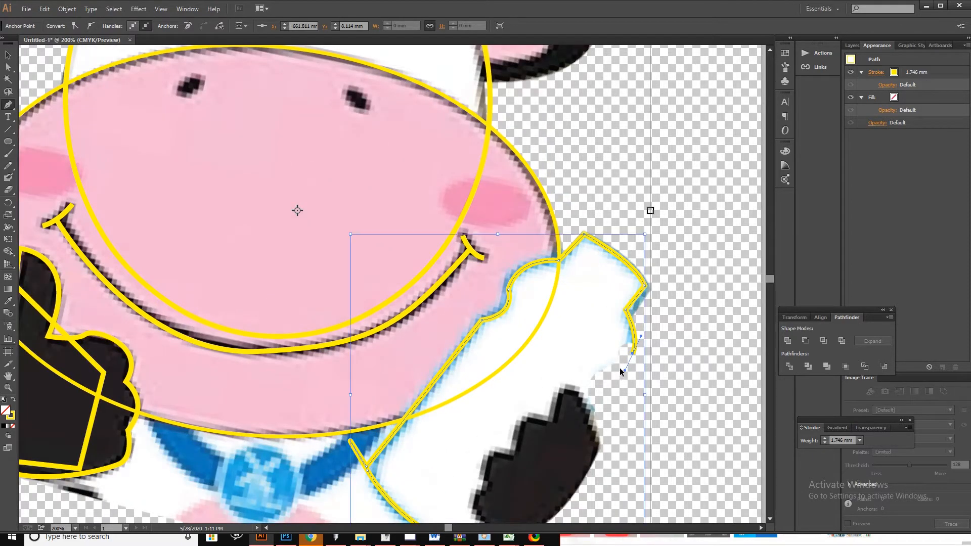
key("ctrl+z")
left_click_drag(625, 363, 611, 382)
left_click(625, 363)
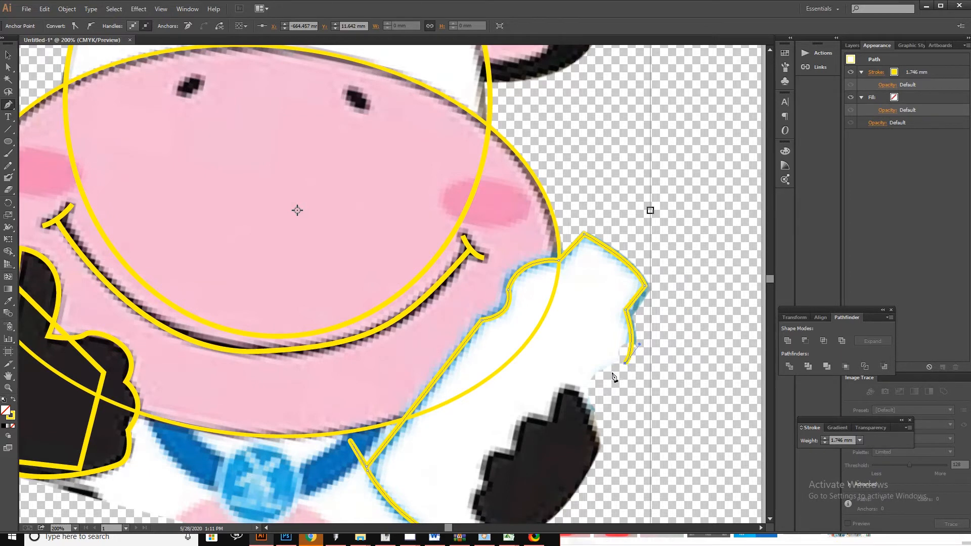
left_click_drag(602, 386, 604, 412)
scroll(601, 385, "down", 2)
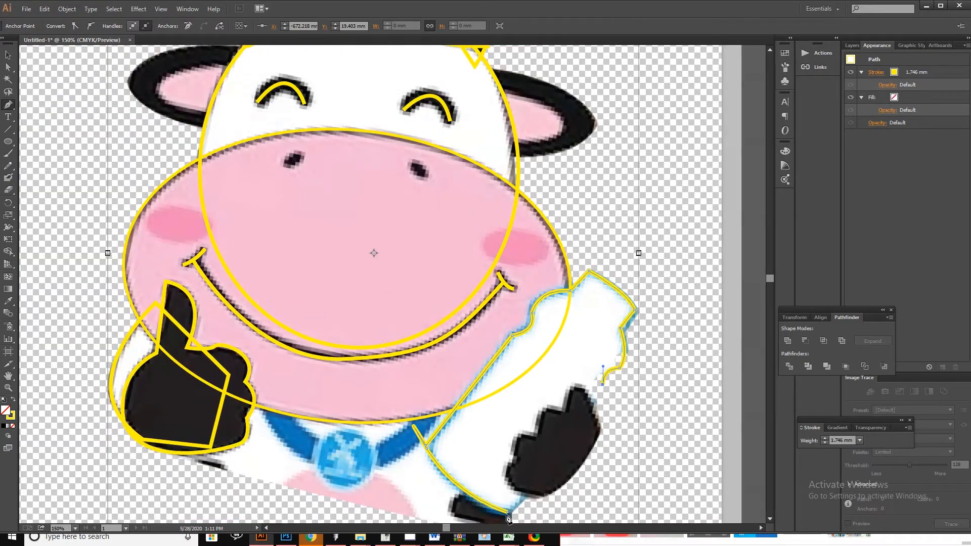
scroll(589, 428, "down", 1)
scroll(589, 427, "up", 3)
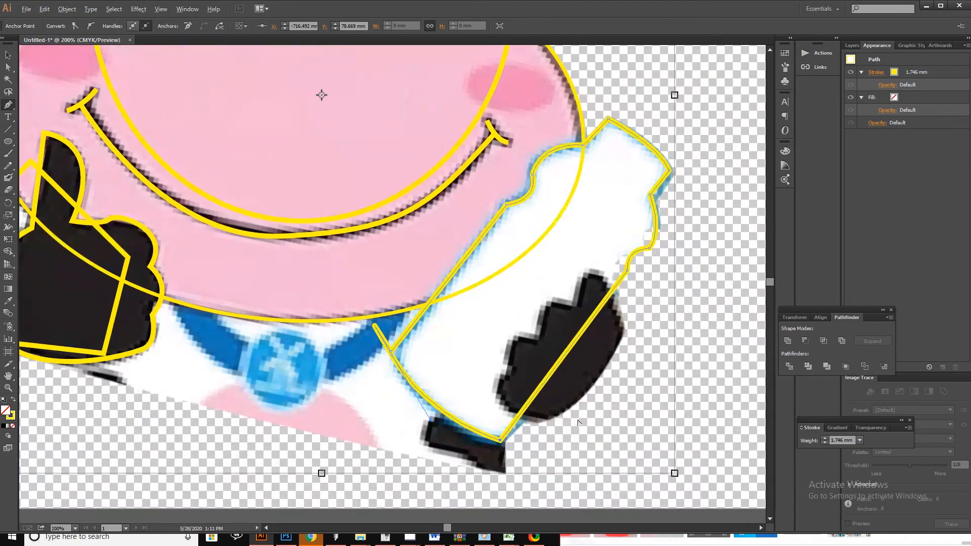
Trace the outer curve of the black hand holding the bottle and continue around its upper two finger bumps.
left_click_drag(625, 326, 651, 252)
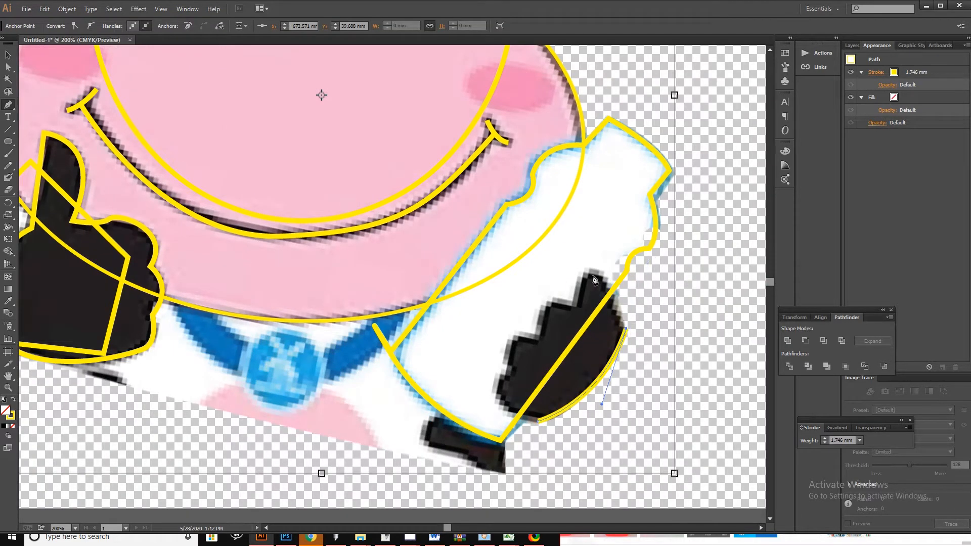
left_click_drag(595, 272, 572, 265)
mouse_move(576, 305)
left_mouse_down()
mouse_move(574, 341)
mouse_move(540, 374)
mouse_move(539, 393)
left_mouse_up()
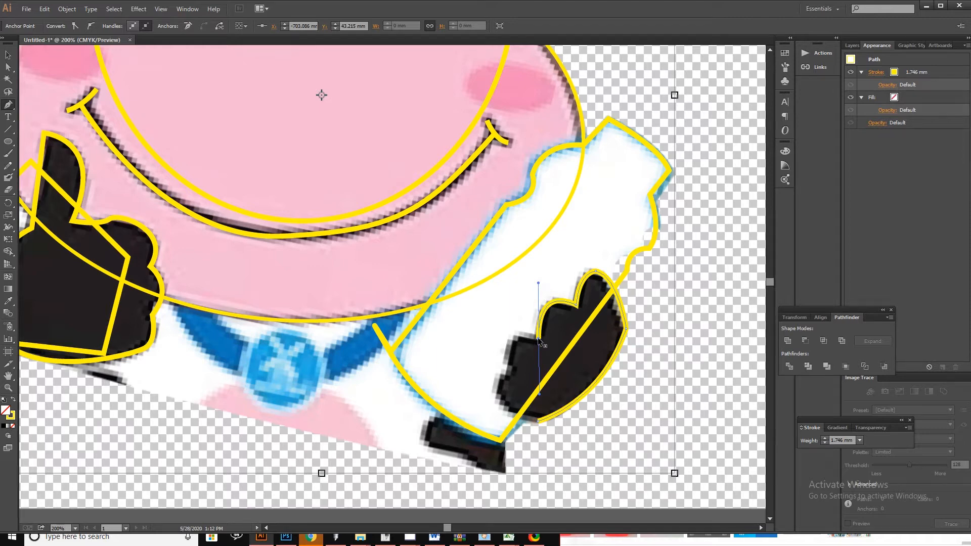
key("ctrl+z")
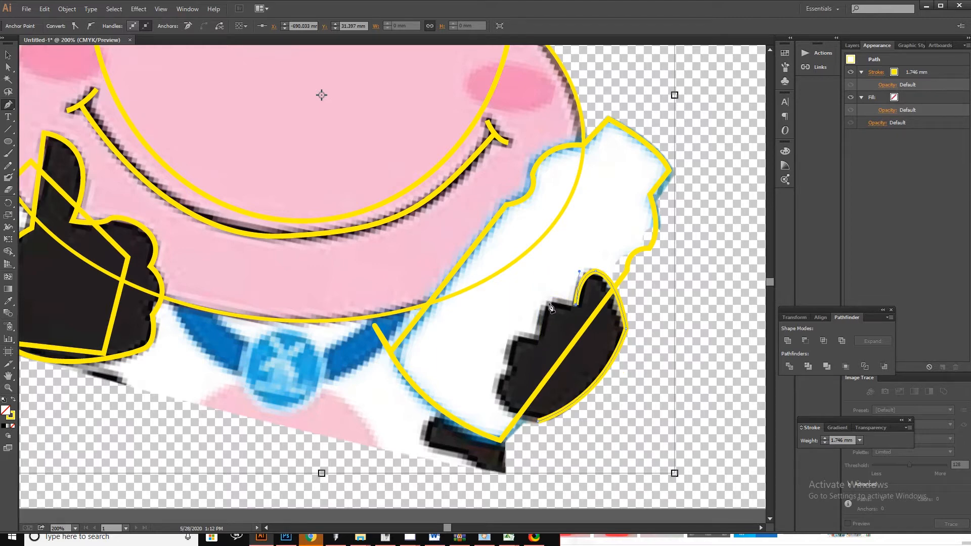
left_click_drag(548, 303, 543, 360)
left_click(548, 303)
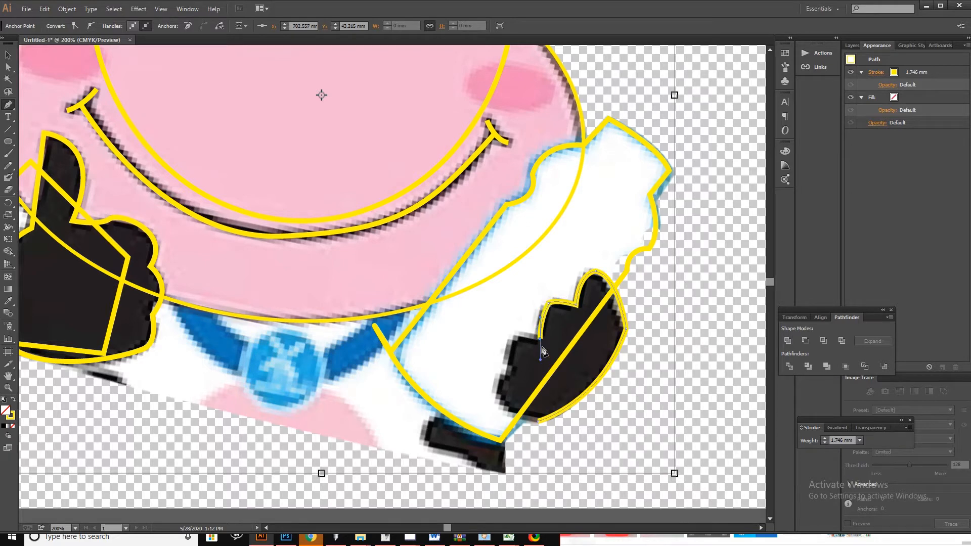
Trace the remaining finger bumps of the hand holding the bottle and close the path at its lower edge.
left_click(518, 332)
left_click(512, 369)
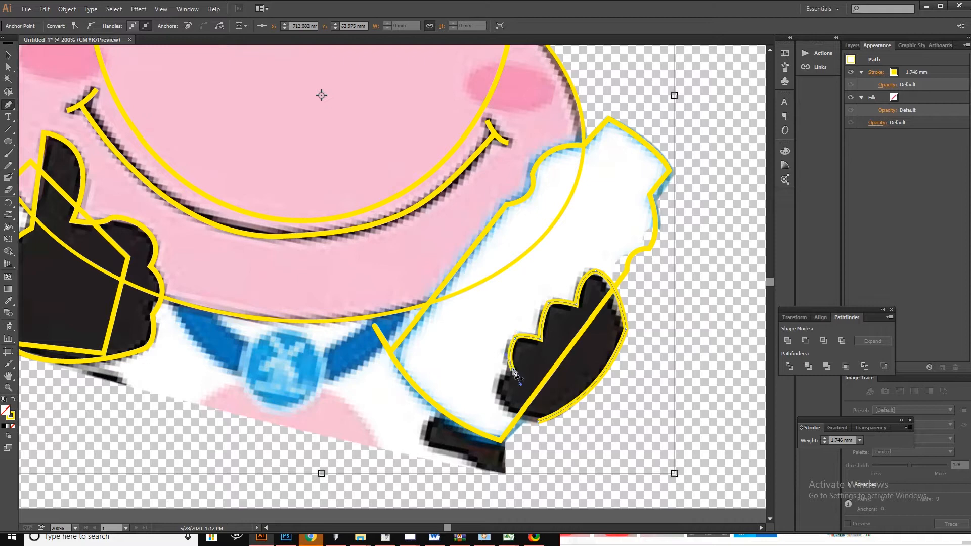
left_click(496, 378)
left_click(538, 420)
left_click_drag(560, 421, 579, 428)
Select all the yellow traced paths, place a duplicate of them on the empty canvas beside the artboard, and deselect it.
key("ctrl+minus")
key("ctrl+minus")
key("ctrl+minus")
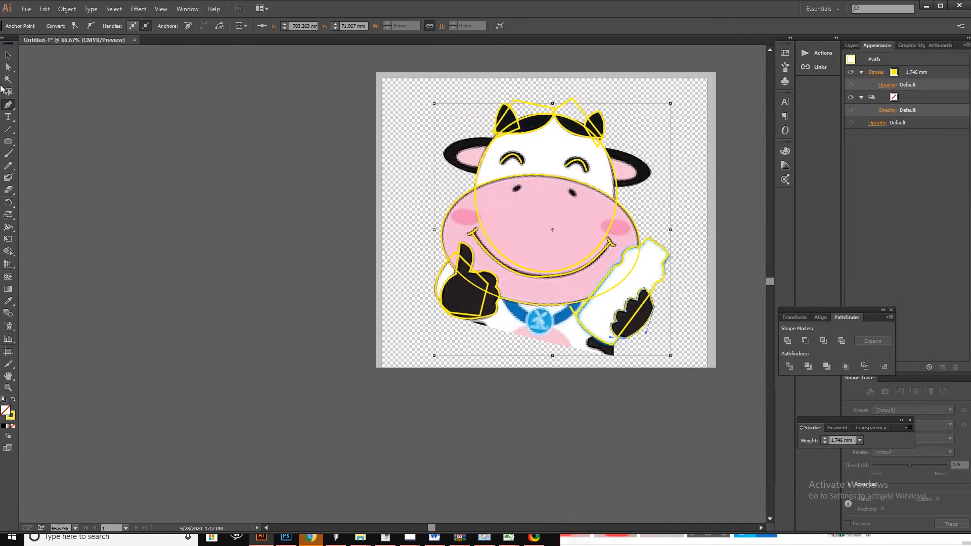
left_click(8, 54)
left_click_drag(286, 120, 662, 359)
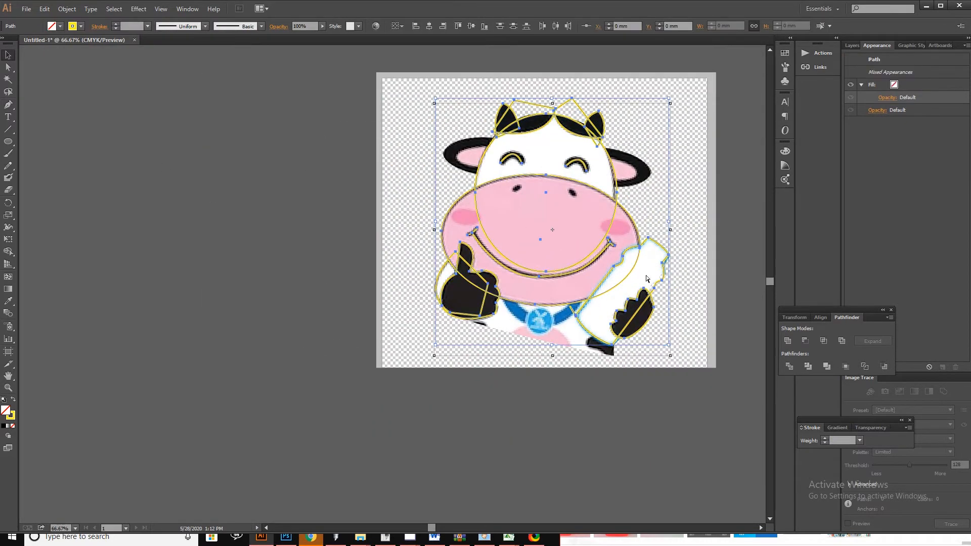
mouse_move(647, 279)
left_mouse_down()
mouse_move(298, 256)
mouse_move(386, 271)
left_mouse_up()
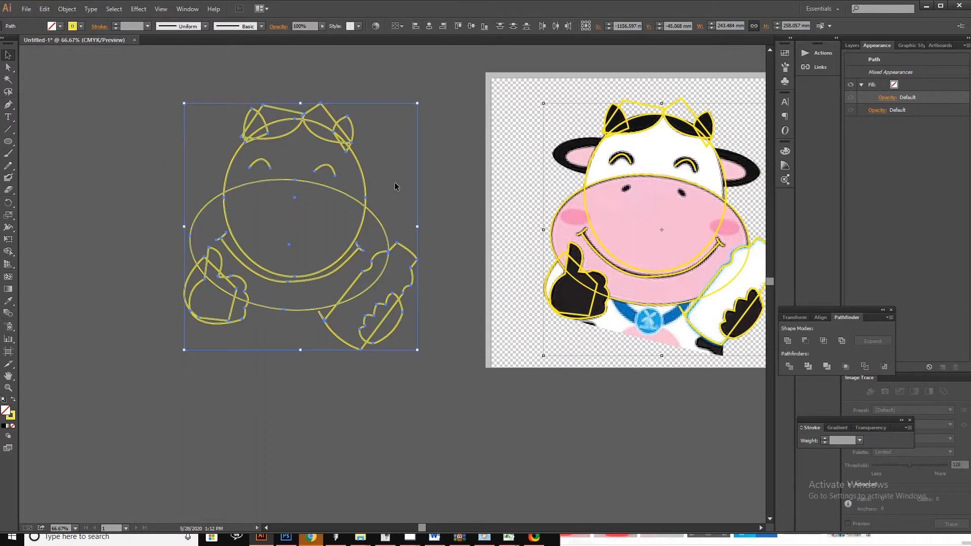
left_click(395, 187)
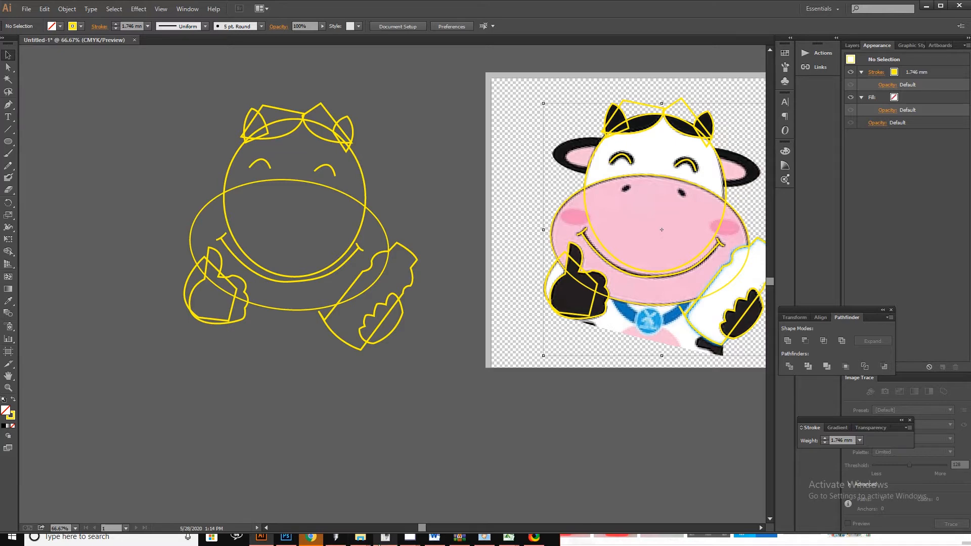
Switch to Vinyl Spooler and start cutting the Cutting Contour job.
left_click(386, 537)
left_click(616, 445)
left_click(640, 442)
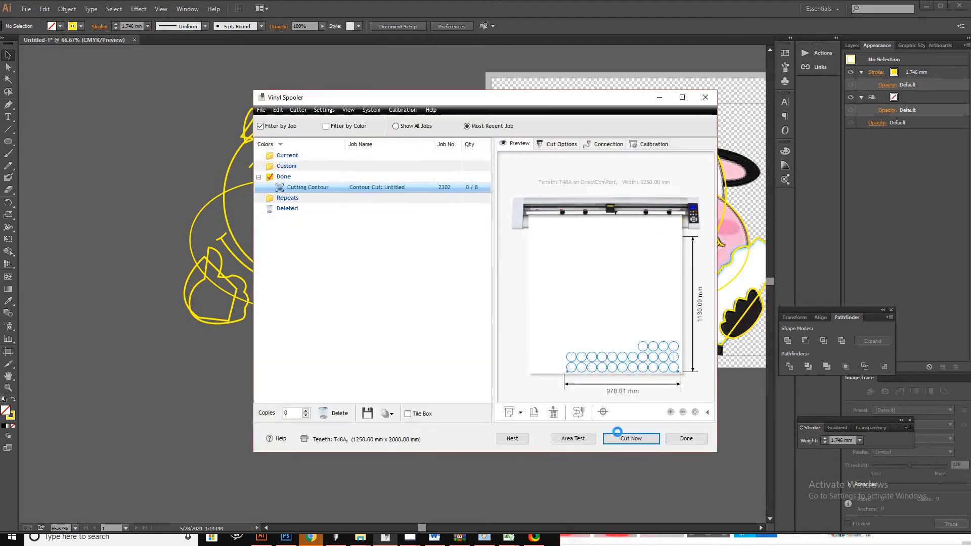
Return to Illustrator and fill the copied muzzle ellipse with the pink sampled from the cow image's muzzle.
left_click(126, 354)
scroll(278, 158, "up", 2)
scroll(246, 196, "left", 3)
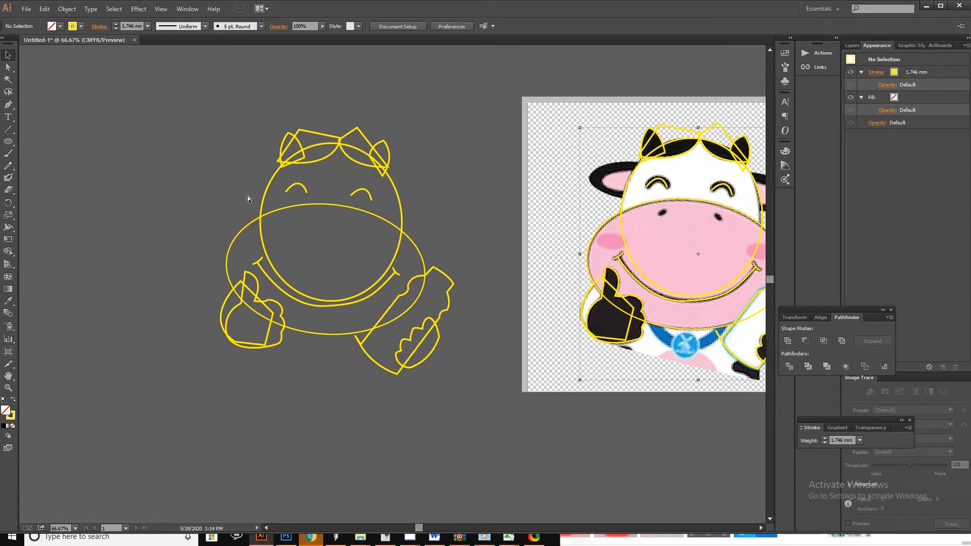
key("alt")
scroll(310, 184, "right", 2)
scroll(312, 185, "up", 1)
scroll(326, 192, "right", 1)
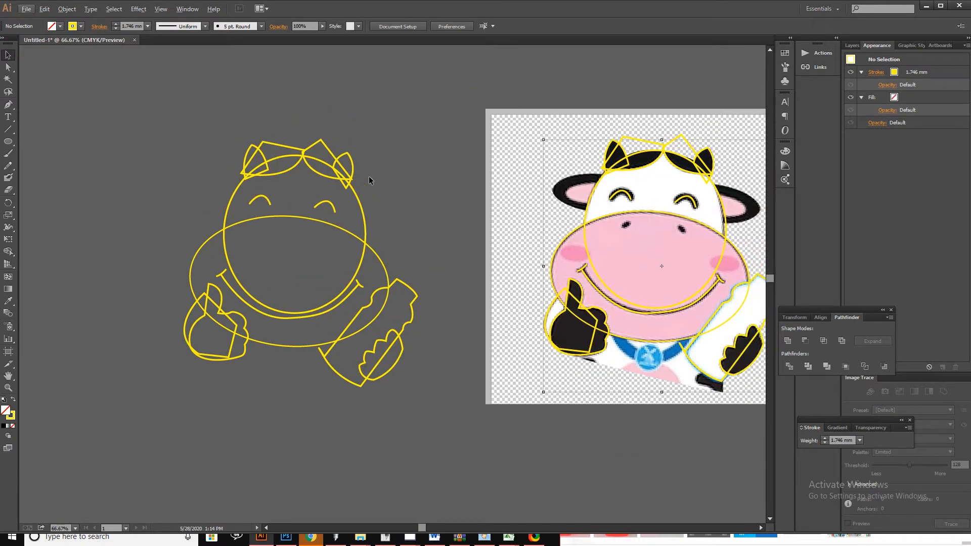
scroll(369, 177, "right", 2)
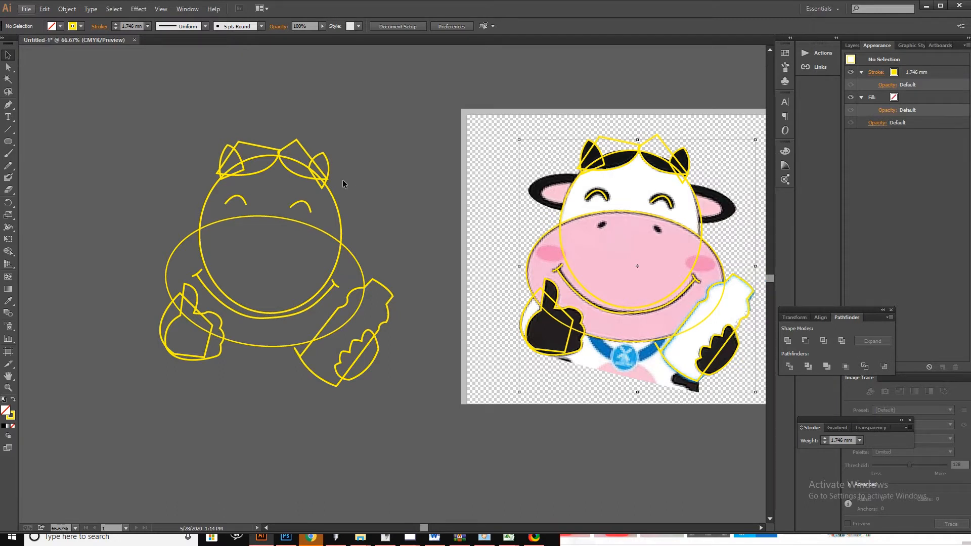
left_click(356, 262)
key("i")
left_click(615, 261)
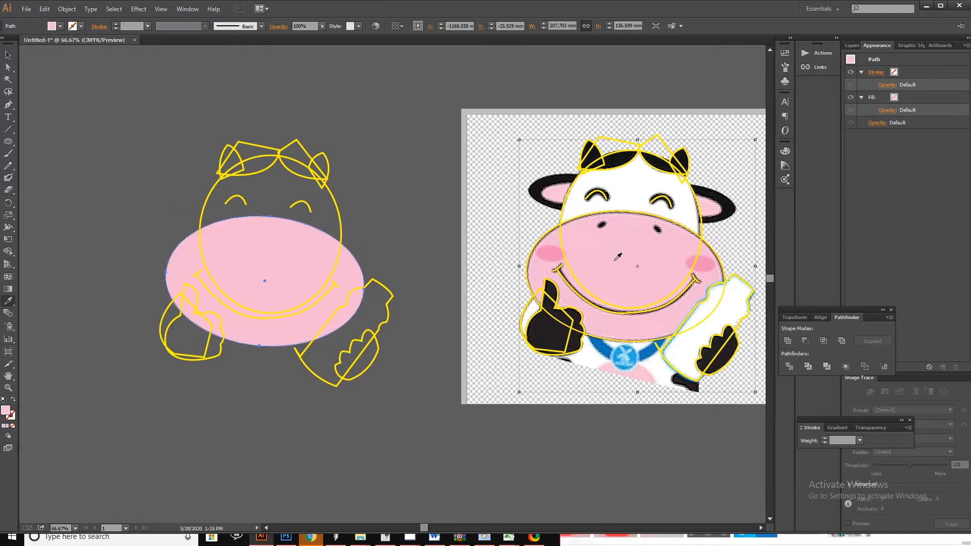
left_click(8, 55)
left_click(361, 198)
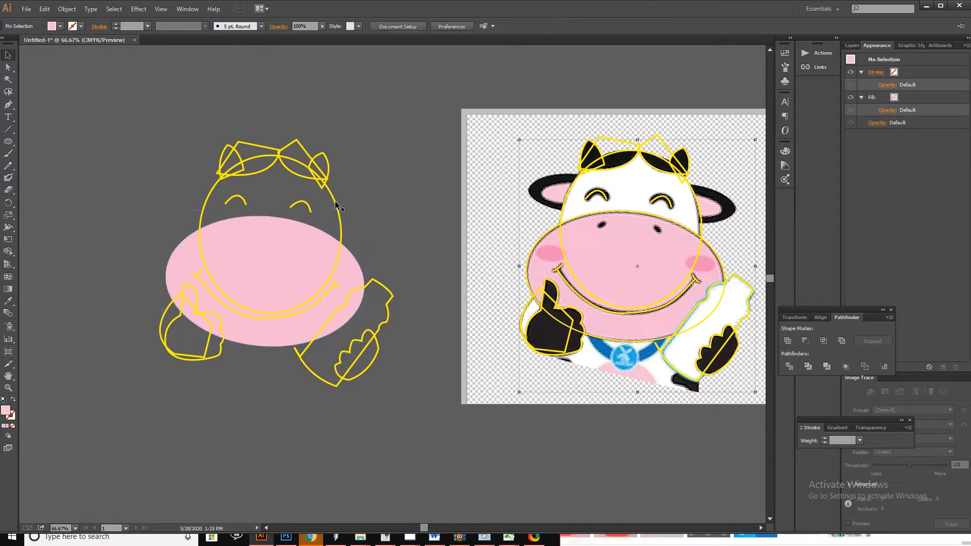
Fill the copied head ellipse with the white sampled from the cow image's forehead.
left_click(338, 207)
key("i")
left_click(628, 182)
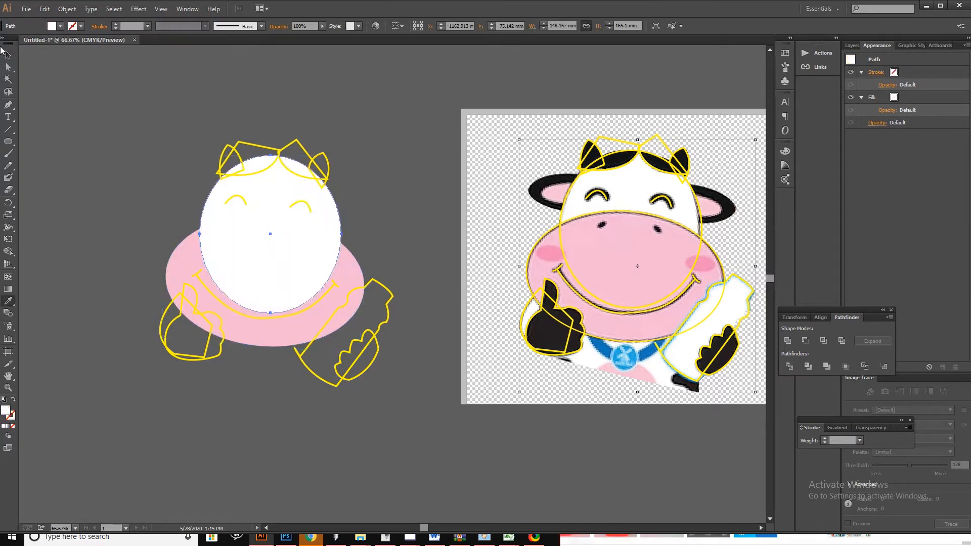
left_click(8, 54)
Give both closed-eye curves a black stroke and set the Black swatch's cyan to 50%.
left_click(298, 203)
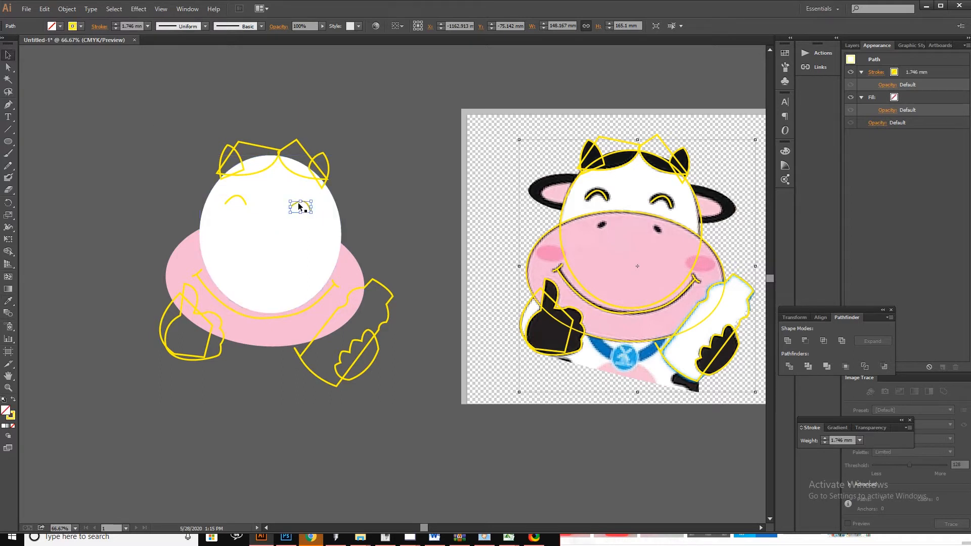
left_click(243, 199, "shift")
left_click(77, 29)
double_click(28, 43)
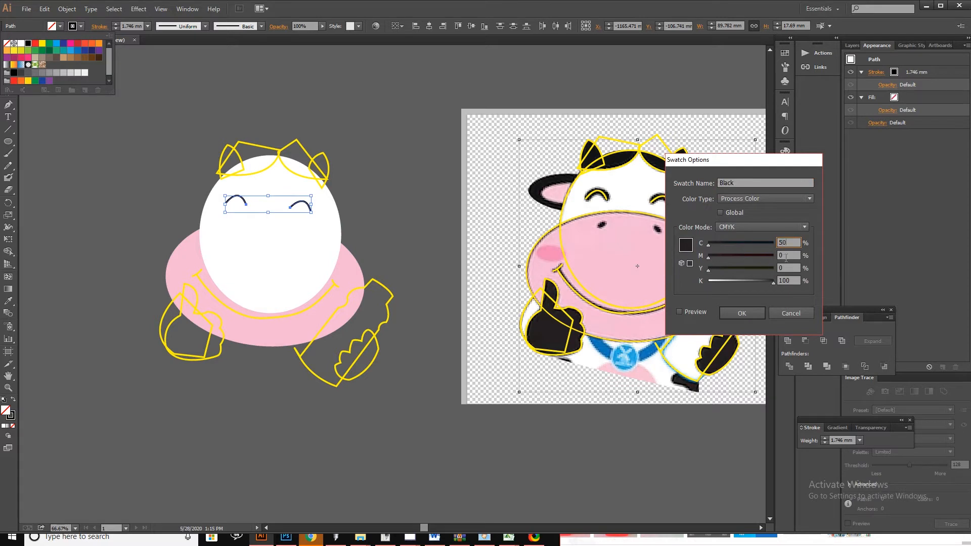
type("50")
key("Return")
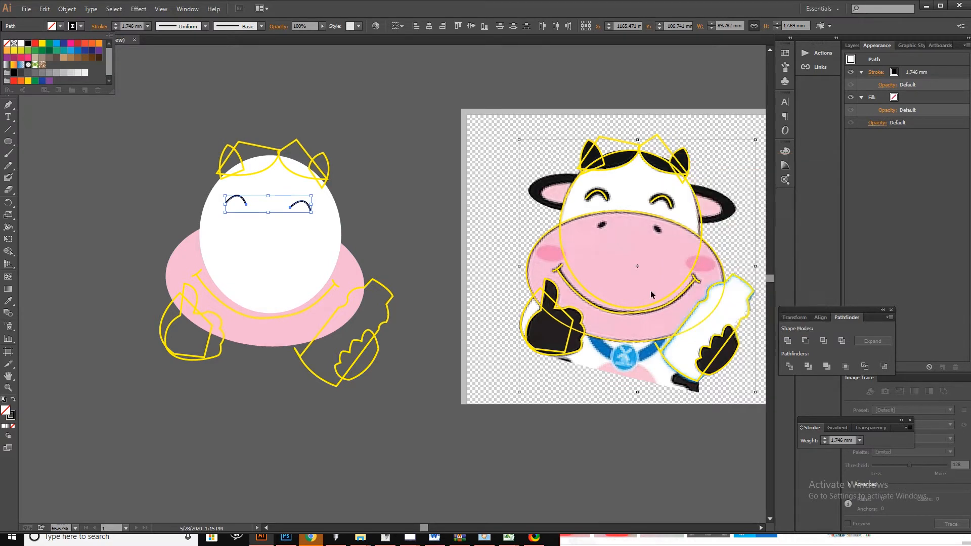
Set the stroke of both eye curves to 4 mm with round caps and deselect them.
left_click(116, 24)
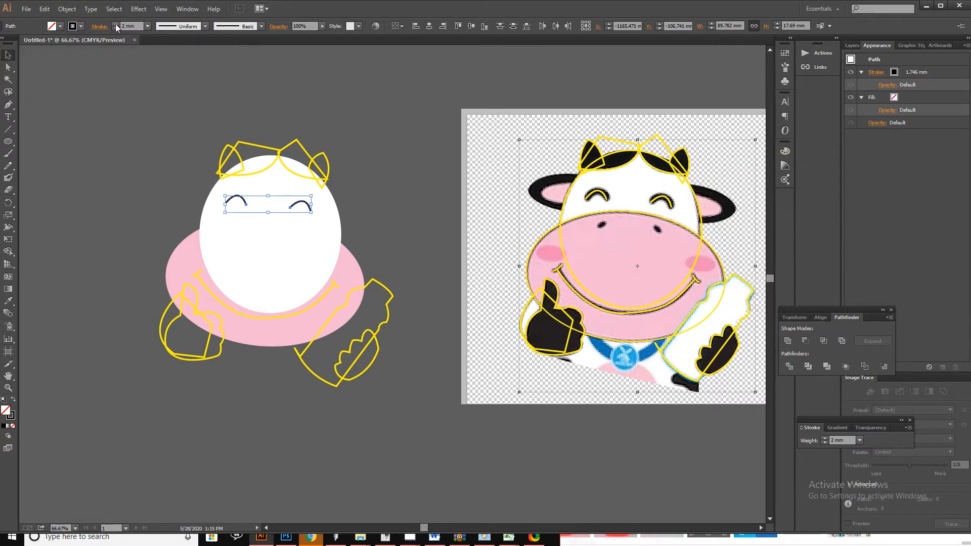
left_click(115, 24)
left_click(116, 25)
left_click(115, 24)
left_click(99, 27)
left_click(52, 50)
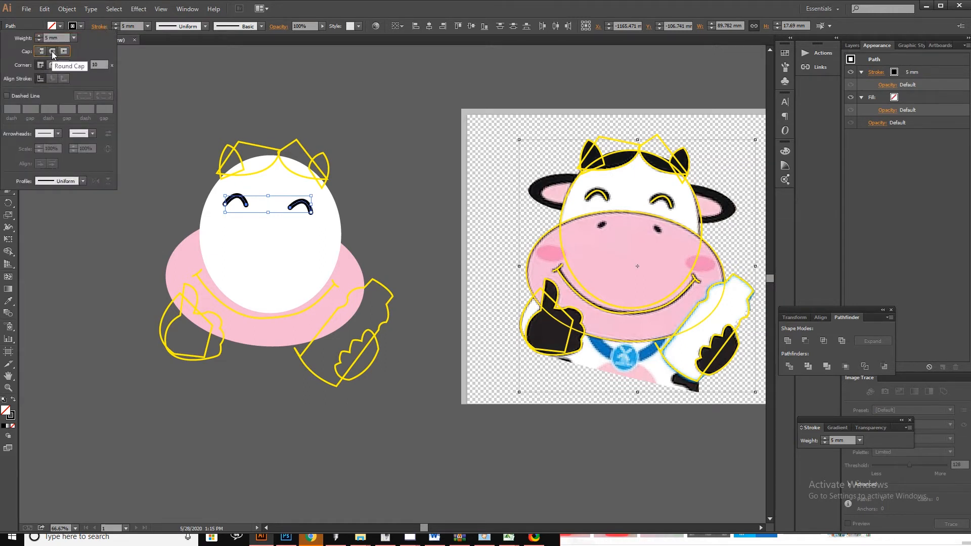
left_click(116, 28)
left_click(116, 29)
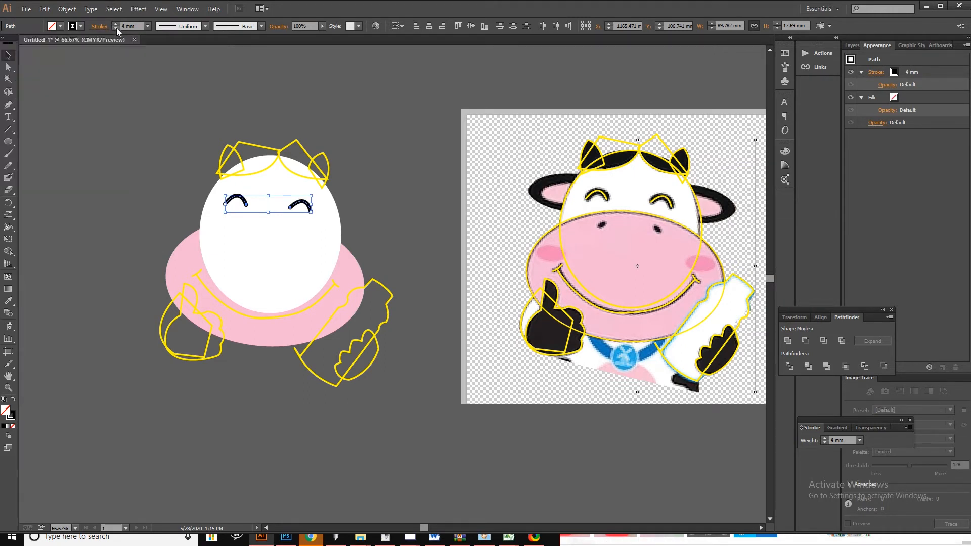
left_click(365, 157)
Send the white head ellipse behind the pink muzzle and deselect it.
left_click(348, 273)
right_click(298, 267)
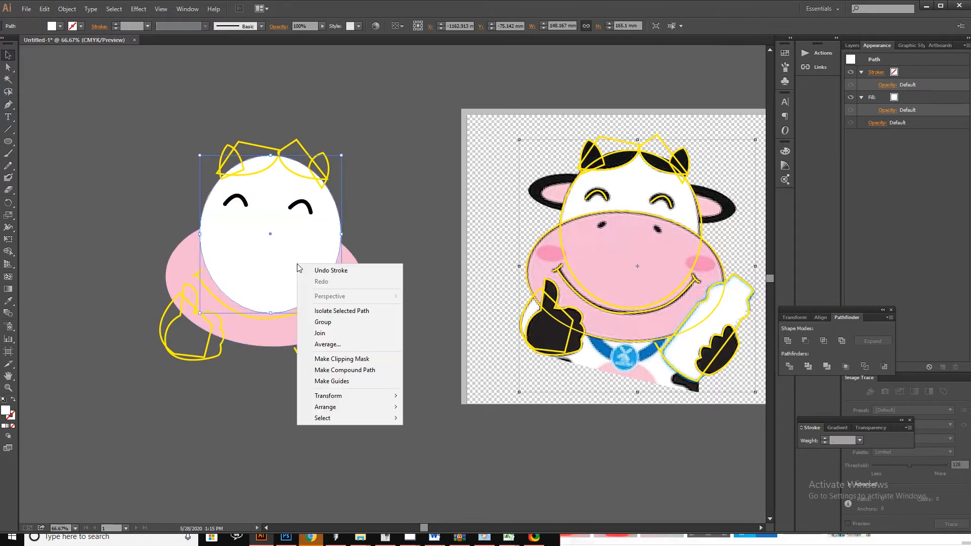
mouse_move(347, 406)
left_click(430, 433)
left_click(405, 240)
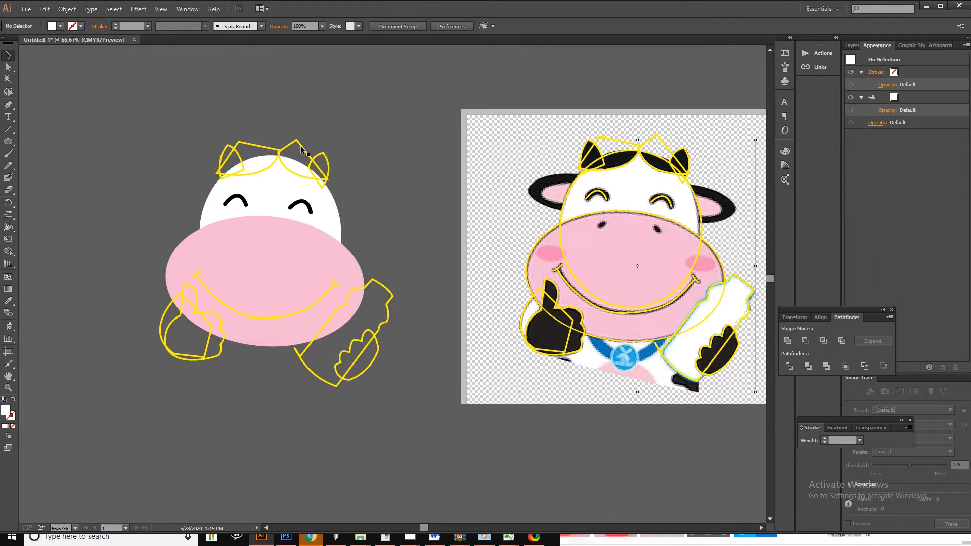
Divide the white head ellipse with the two yellow hair outlines using Pathfinder.
left_click(264, 149)
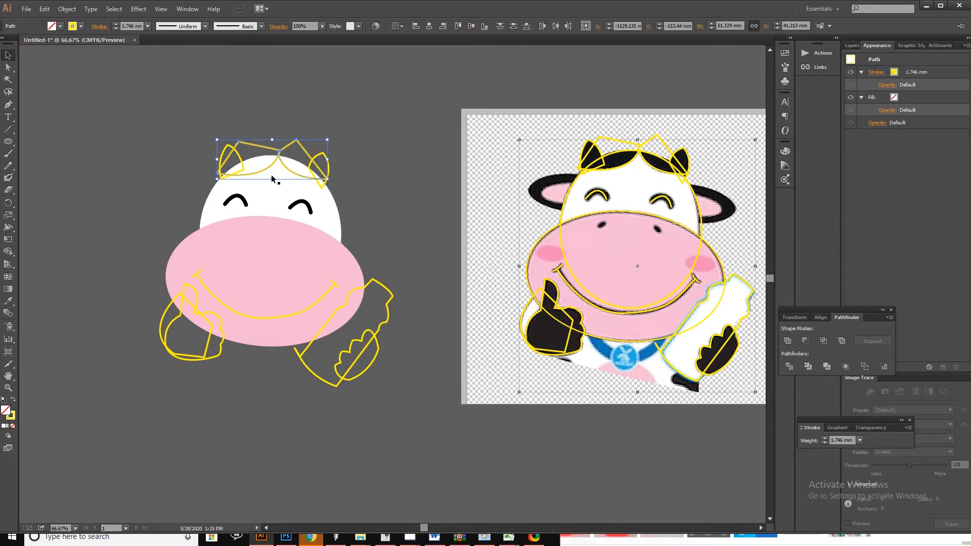
left_click(277, 197, "shift")
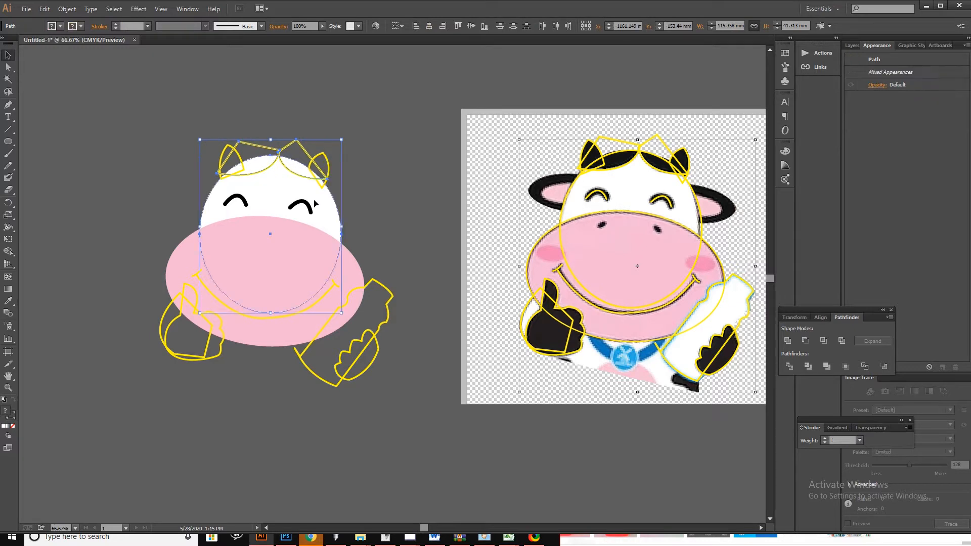
left_click(788, 366)
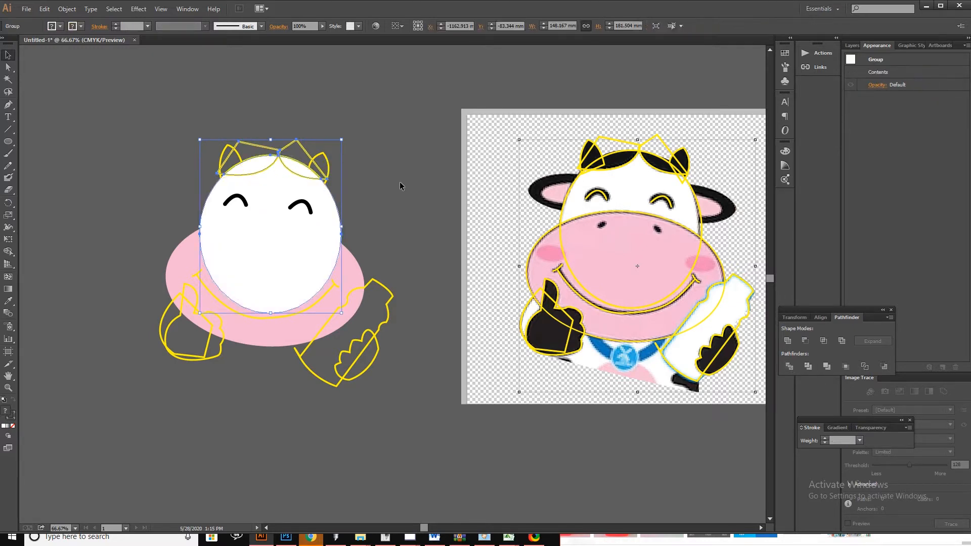
Isolate the divided head group and delete the two hair pieces that stick out above the head.
left_click(311, 153)
double_click(304, 148)
left_click(303, 148)
key("Delete")
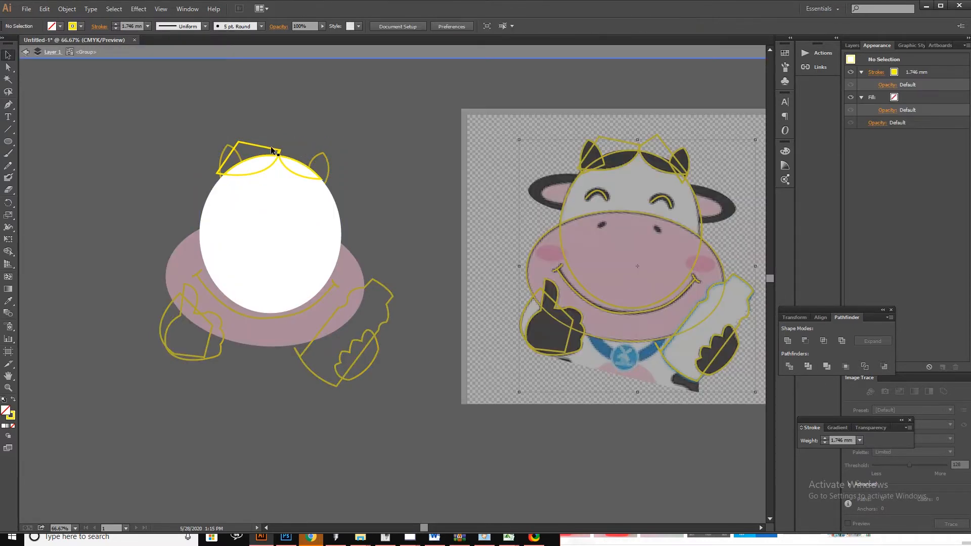
left_click(269, 147)
key("Delete")
Fill the two hair pieces on the forehead with black, remove their stroke, and exit isolation mode.
left_click(286, 159)
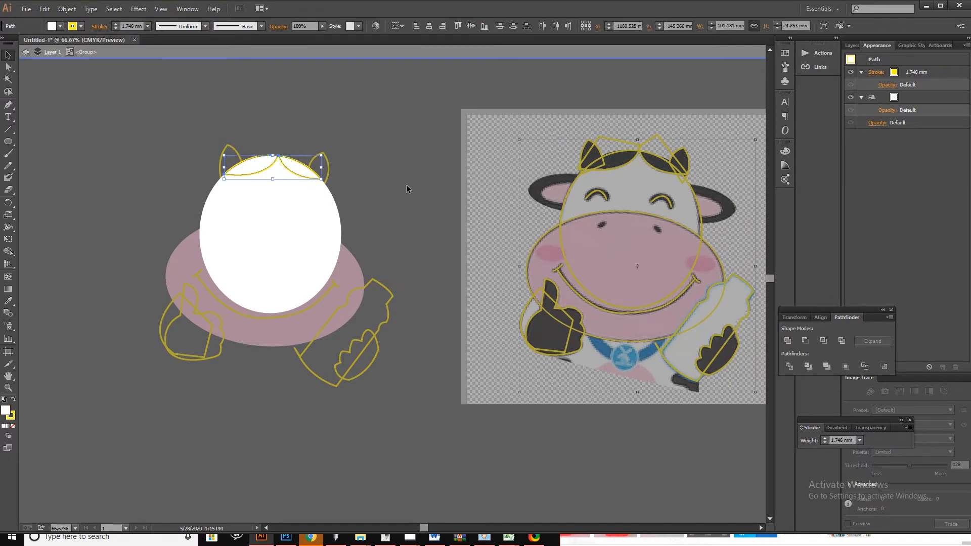
left_click(60, 26)
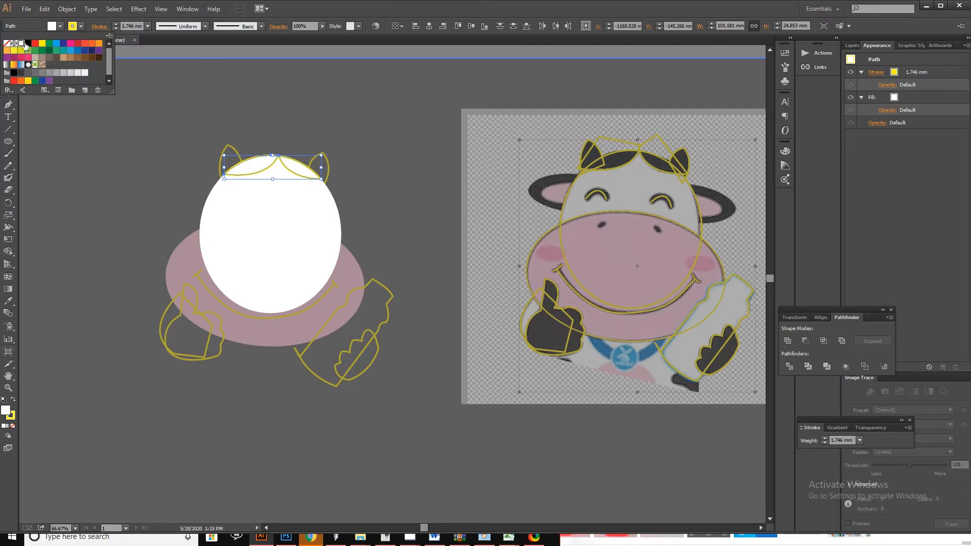
left_click(27, 43)
left_click(7, 43)
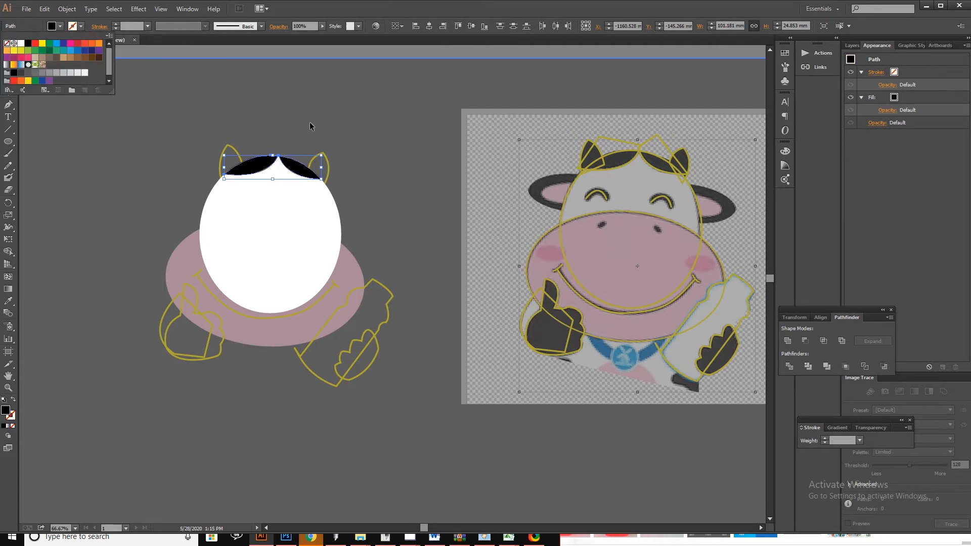
double_click(310, 127)
Send the divided head group to the back, behind the pink muzzle.
right_click(326, 191)
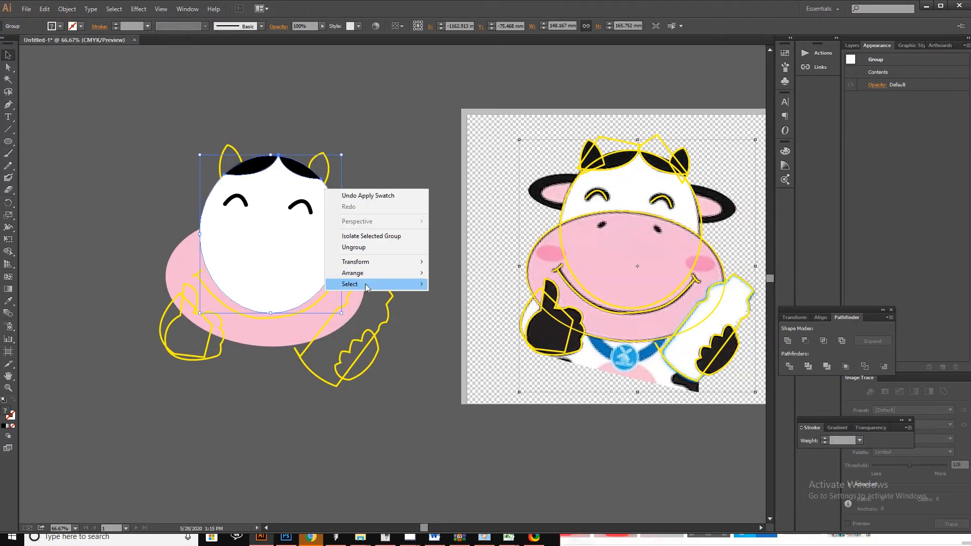
mouse_move(402, 275)
left_click(466, 305)
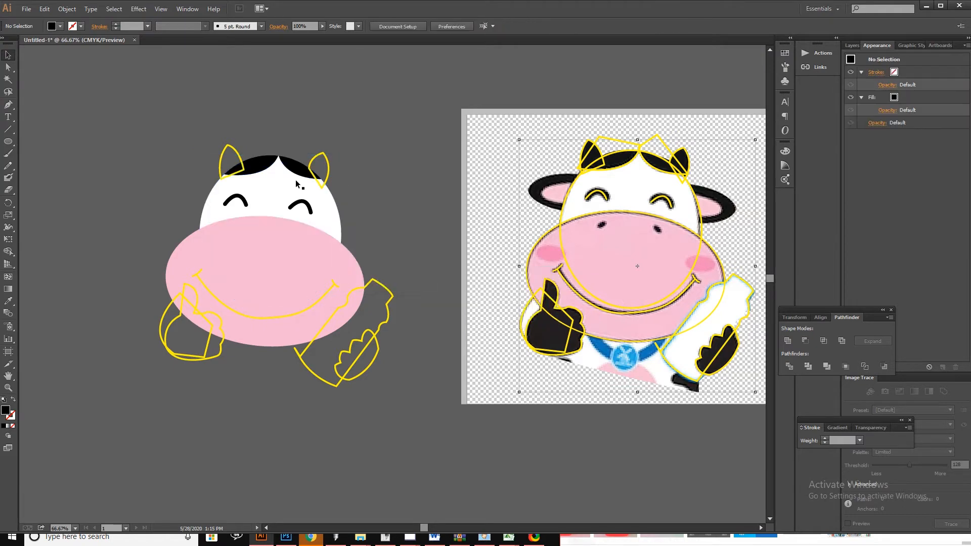
Apply the black fill sampled from the hair to both yellow horn outlines and deselect them.
left_click(318, 158)
left_click(241, 159, "shift")
key("i")
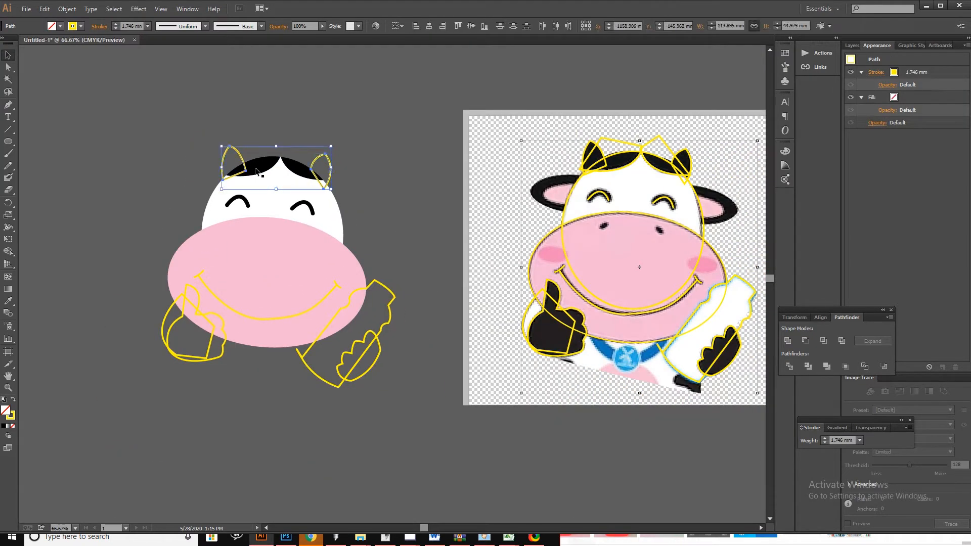
left_click(259, 168)
left_click(8, 55)
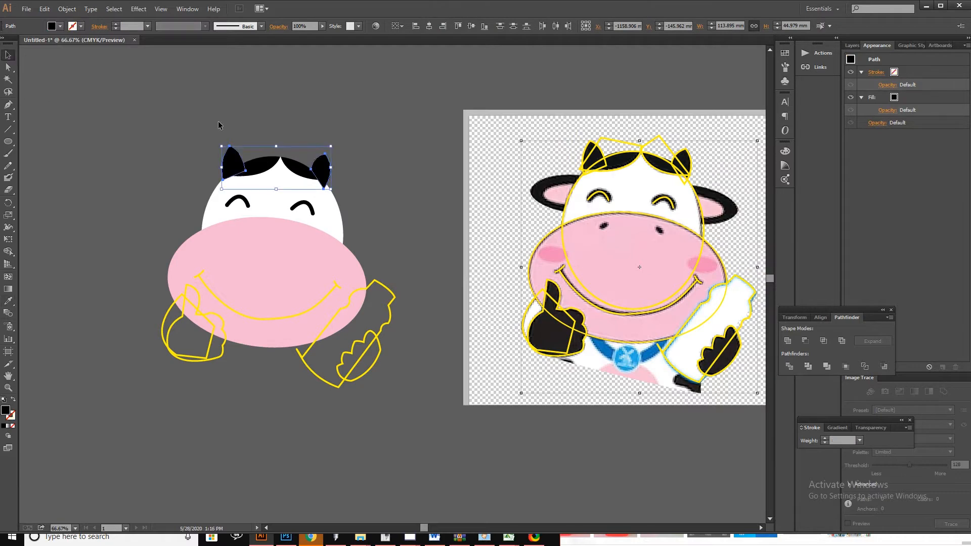
left_click(231, 116)
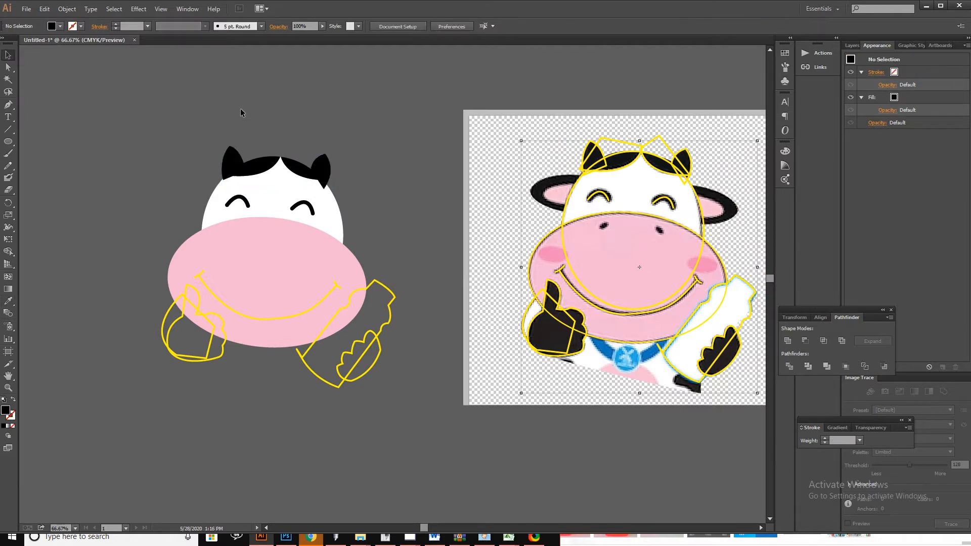
scroll(284, 166, "up", 1)
scroll(246, 165, "down", 1)
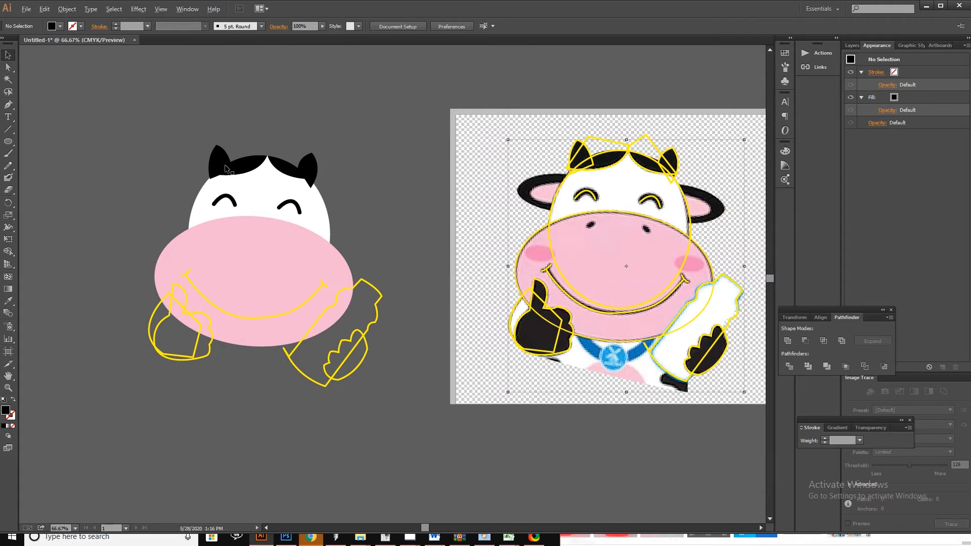
scroll(224, 164, "up", 1)
left_click(210, 166)
left_click(353, 167, "shift")
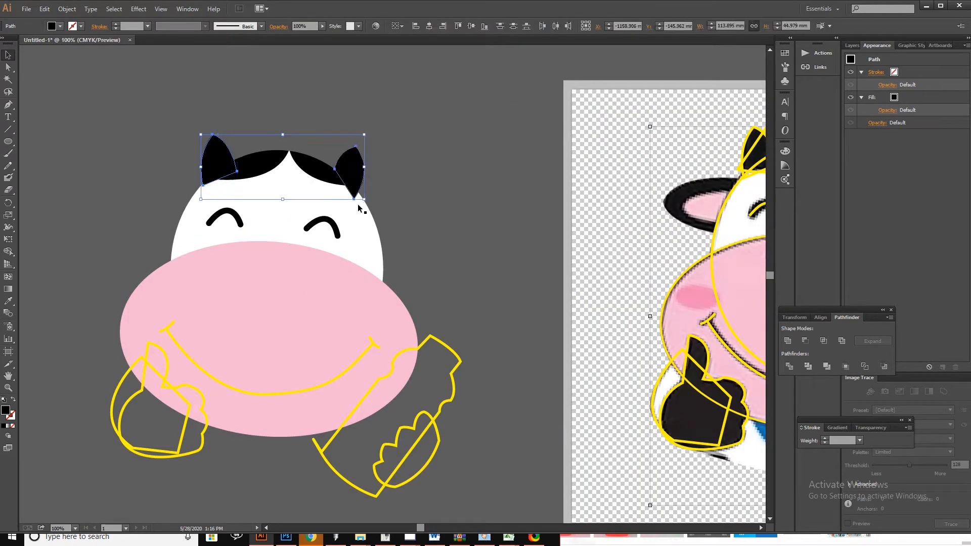
left_click(358, 209, "shift")
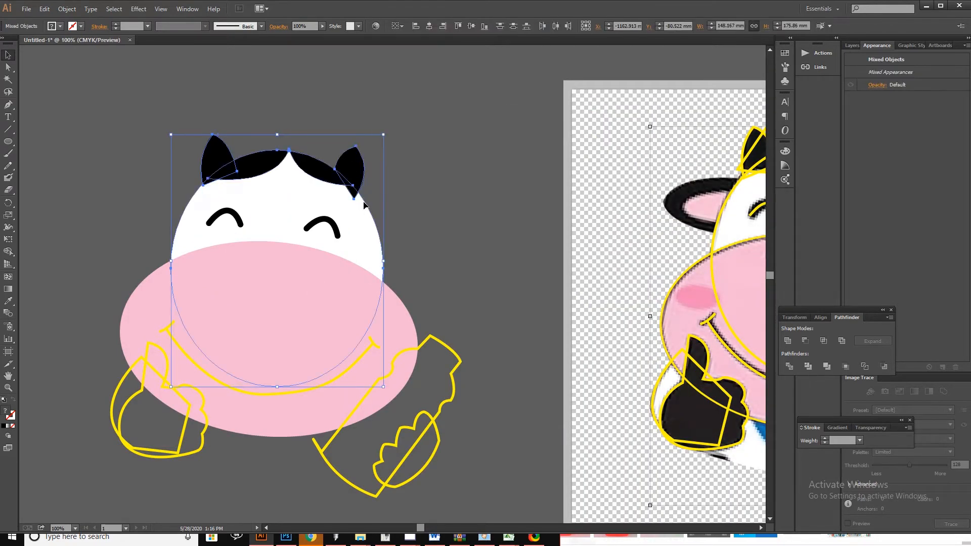
left_click(432, 186)
left_click(364, 216)
Divide the two black horns and the head group where they overlap using Pathfinder, and deselect the result.
left_click(354, 169)
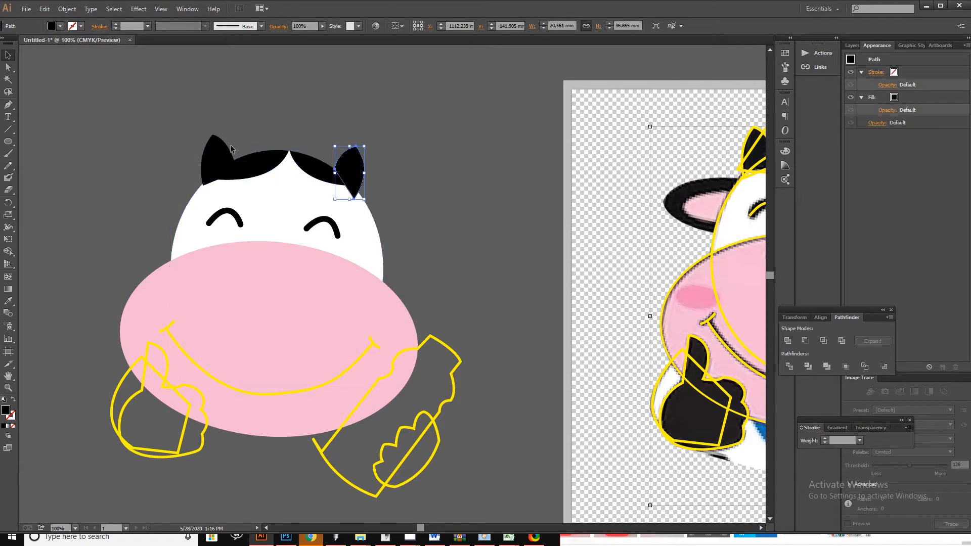
left_click(219, 159, "shift")
left_click(367, 254, "shift")
left_click(789, 366)
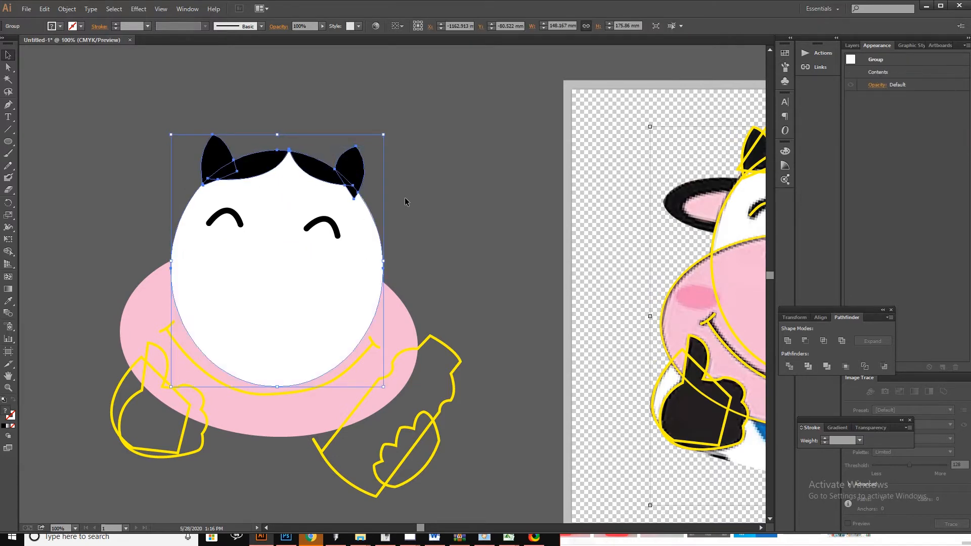
left_click(404, 199)
Isolate the divided head group and recolour the small black tip of the right horn overlapping the face to white.
left_click(353, 197)
double_click(353, 197)
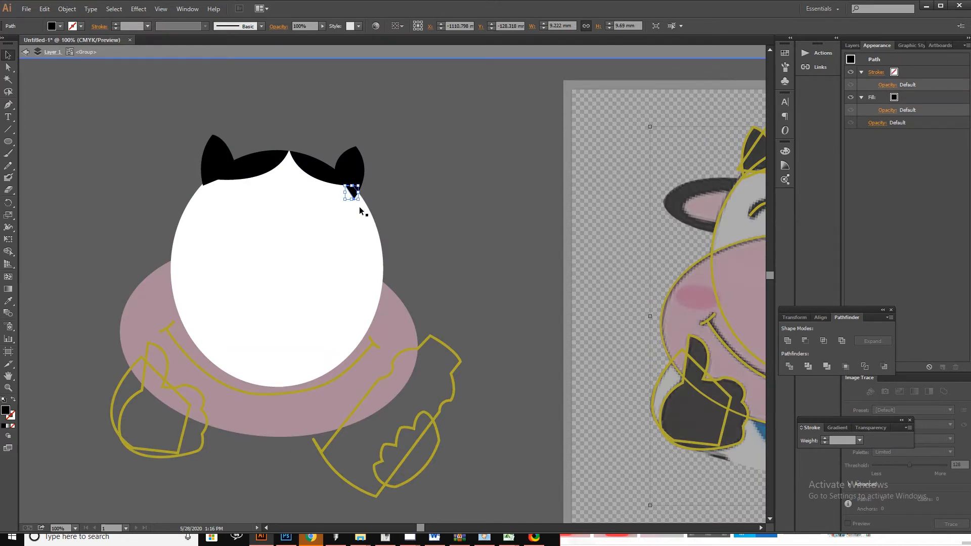
double_click(150, 171)
scroll(150, 172, "down", 1)
scroll(211, 187, "left", 1)
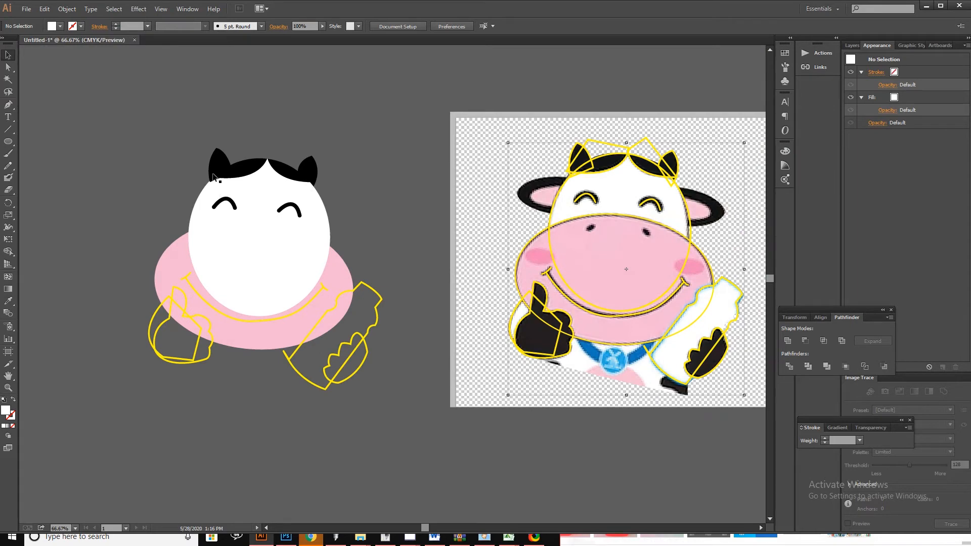
Recolour the thin black sliver under the left horn to white inside the head group and exit isolation mode.
left_click(213, 181)
double_click(212, 180)
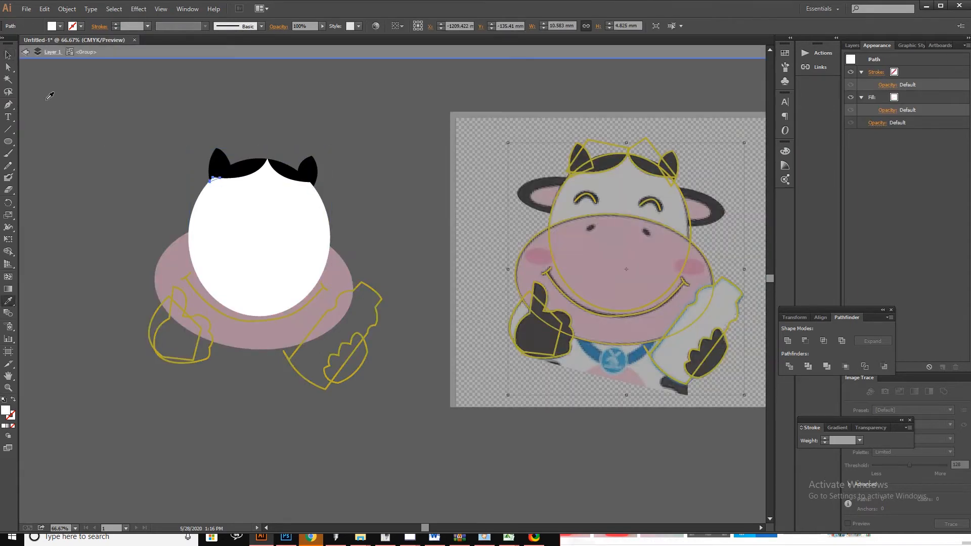
double_click(234, 130)
scroll(325, 201, "left", 1)
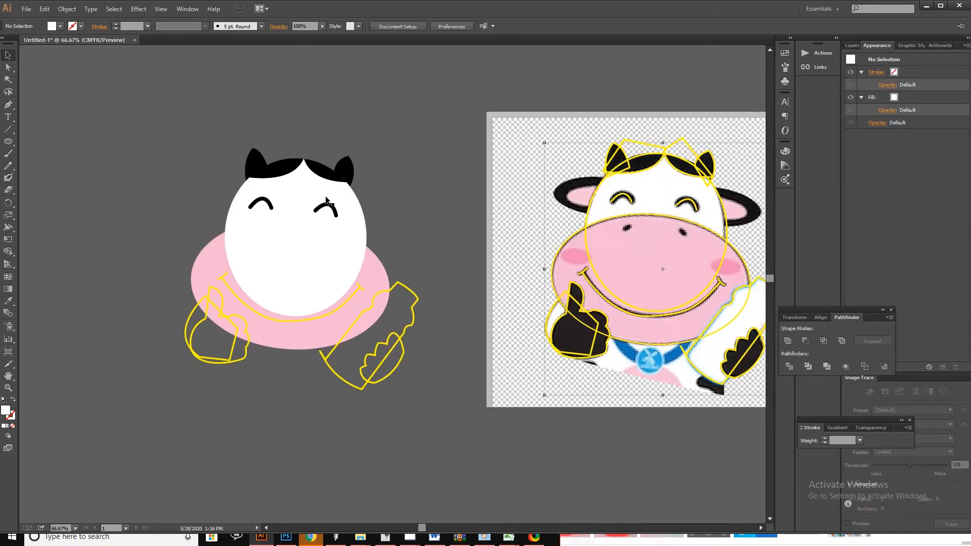
Send the white head group with its hair and horns behind the pink muzzle and deselect it.
left_click(348, 217)
right_click(347, 214)
mouse_move(434, 310)
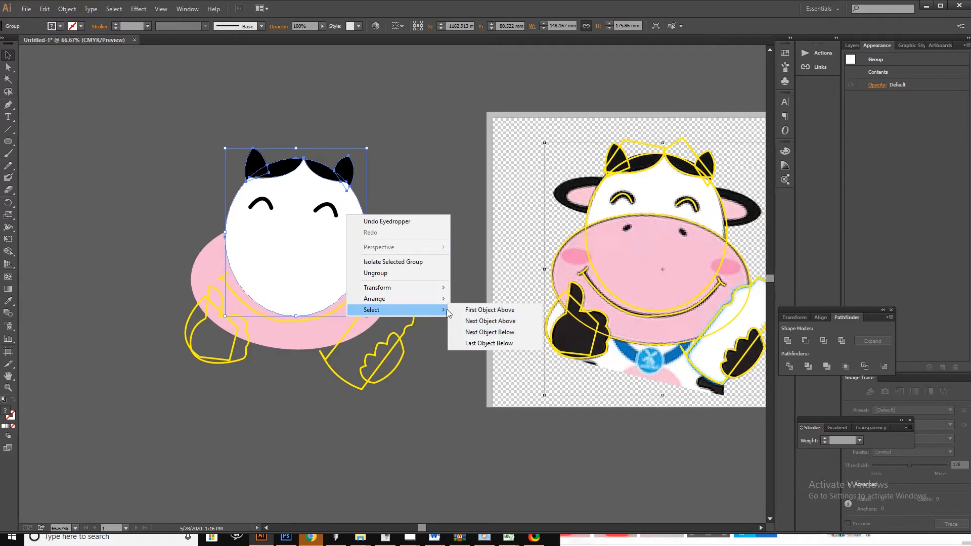
mouse_move(374, 298)
left_click(486, 321)
left_click(414, 215)
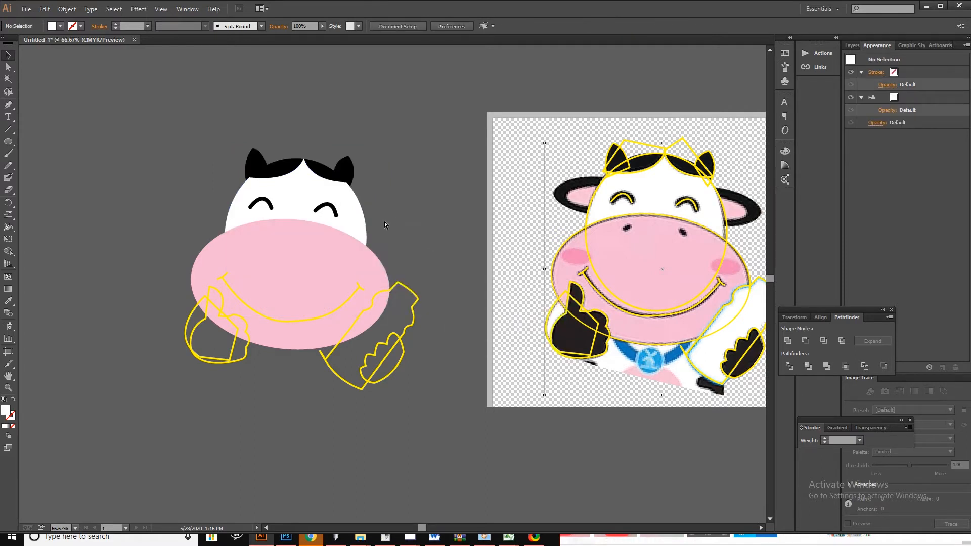
scroll(384, 221, "right", 1)
Select the yellow smile curve on the muzzle and even it out with the Smooth tool.
left_click(273, 247)
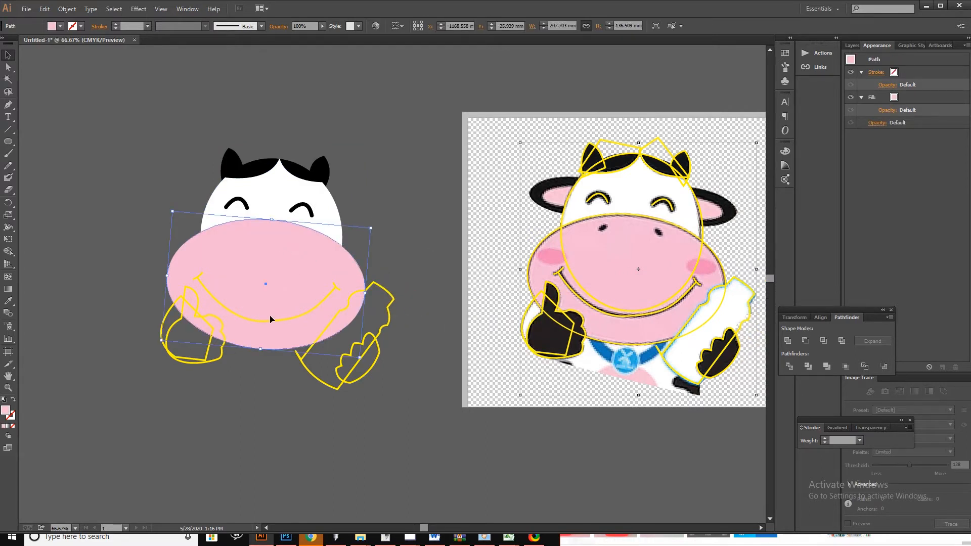
left_click(296, 316)
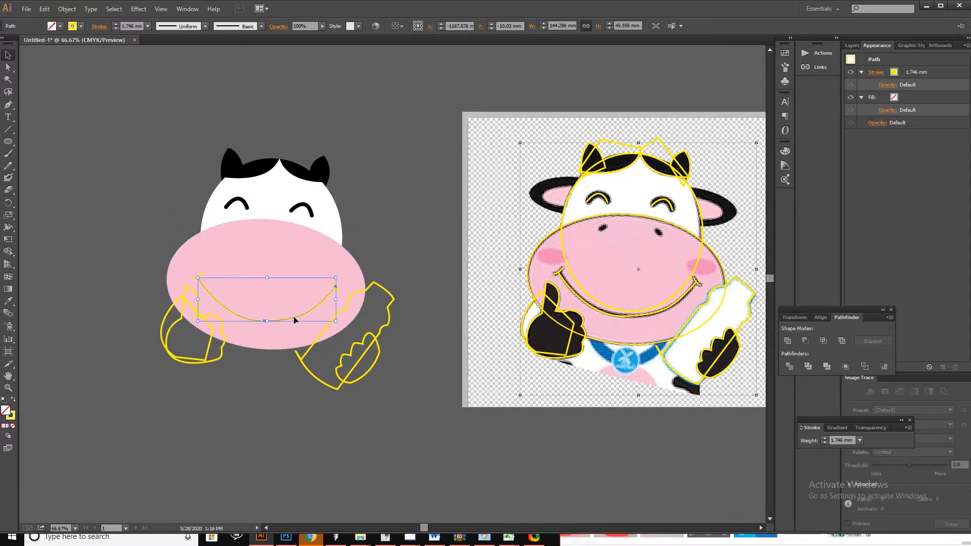
key("ctrl+plus")
key("ctrl+plus")
left_click_drag(9, 165, 43, 163)
mouse_move(305, 350)
left_mouse_down()
mouse_move(379, 344)
mouse_move(444, 321)
mouse_move(459, 305)
left_mouse_up()
key("ctrl+minus")
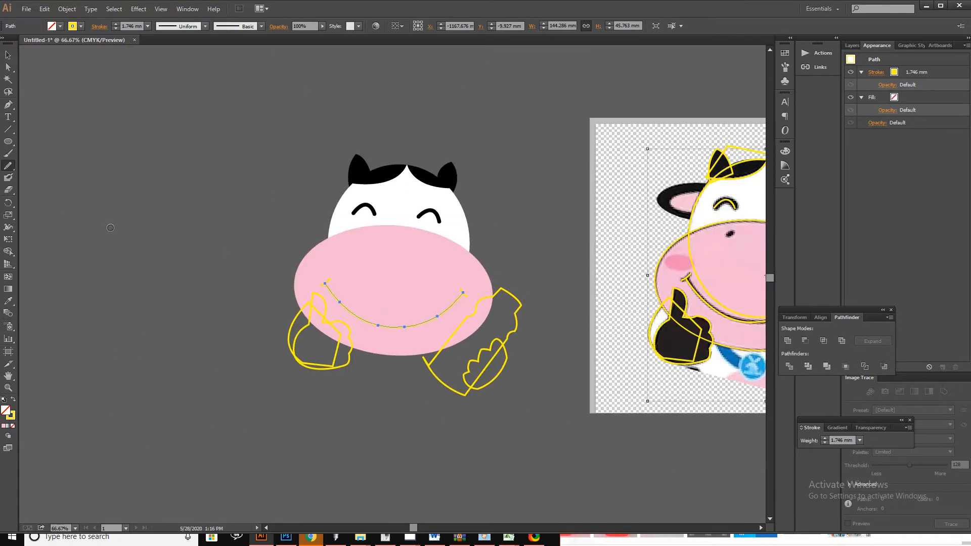
Group the smile curve with the two short yellow strokes at the corners of the mouth.
left_click(8, 55)
scroll(425, 293, "right", 2)
left_click(424, 293)
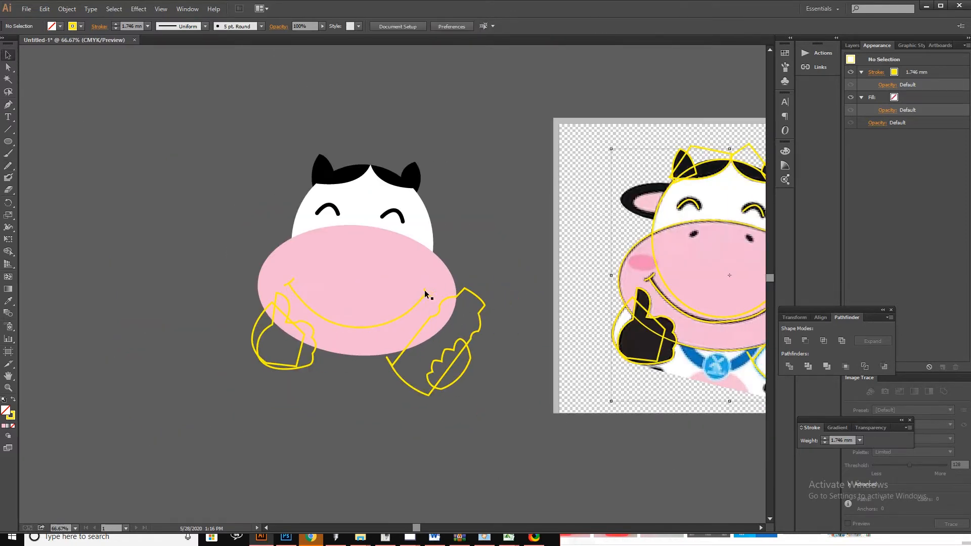
left_click(426, 292)
left_click(290, 285, "shift")
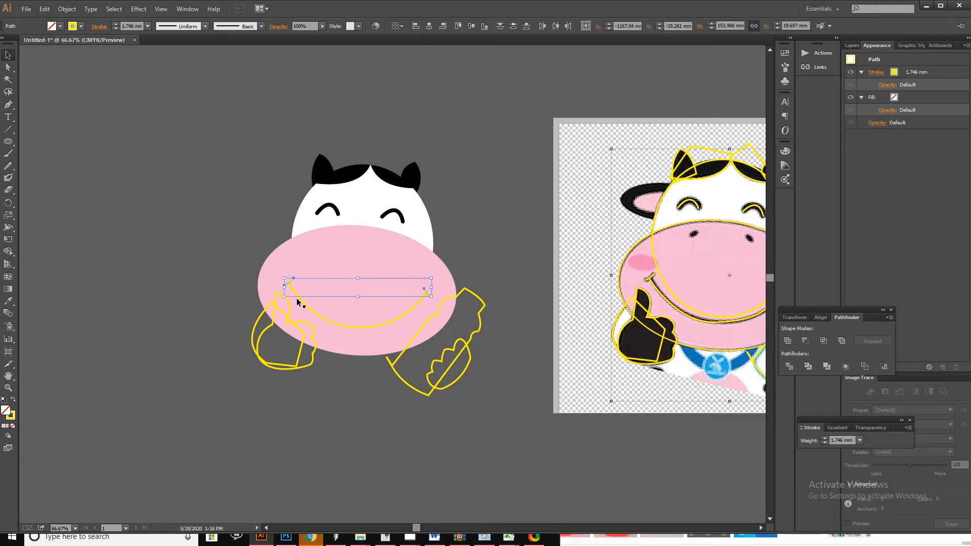
left_click(302, 302, "shift")
key("ctrl+g")
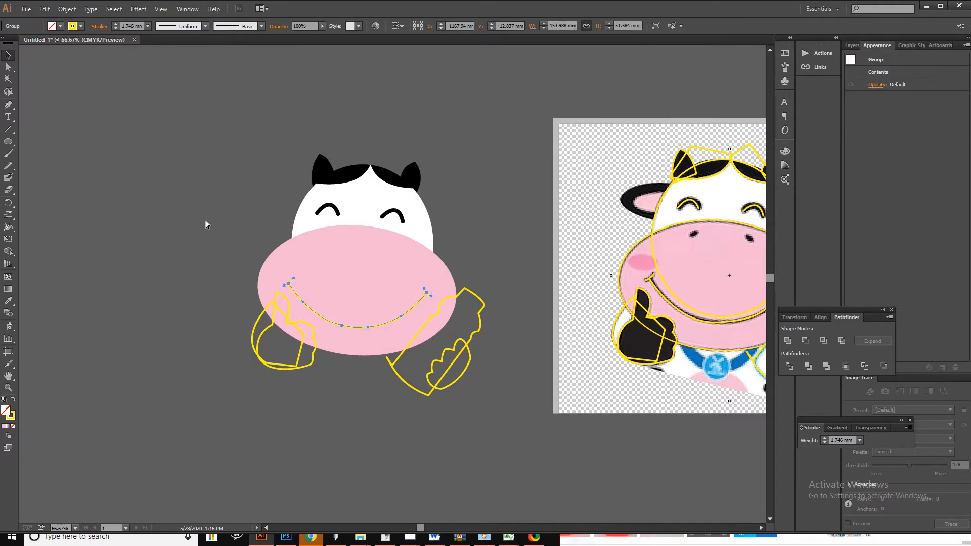
Give the grouped mouth a black stroke with a weight of 3 mm and deselect it.
scroll(206, 221, "right", 5)
left_click(73, 26)
left_click(41, 42)
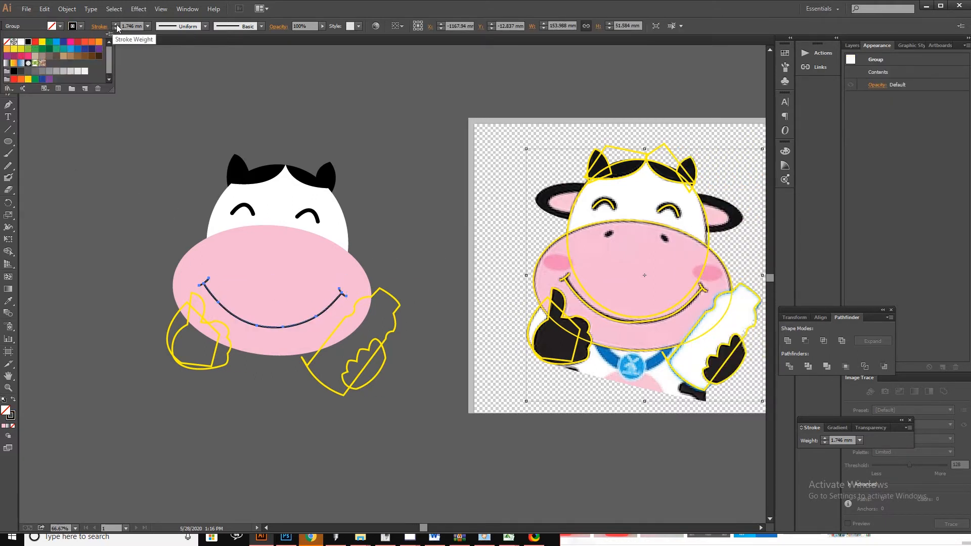
left_click(115, 23)
left_click(115, 24)
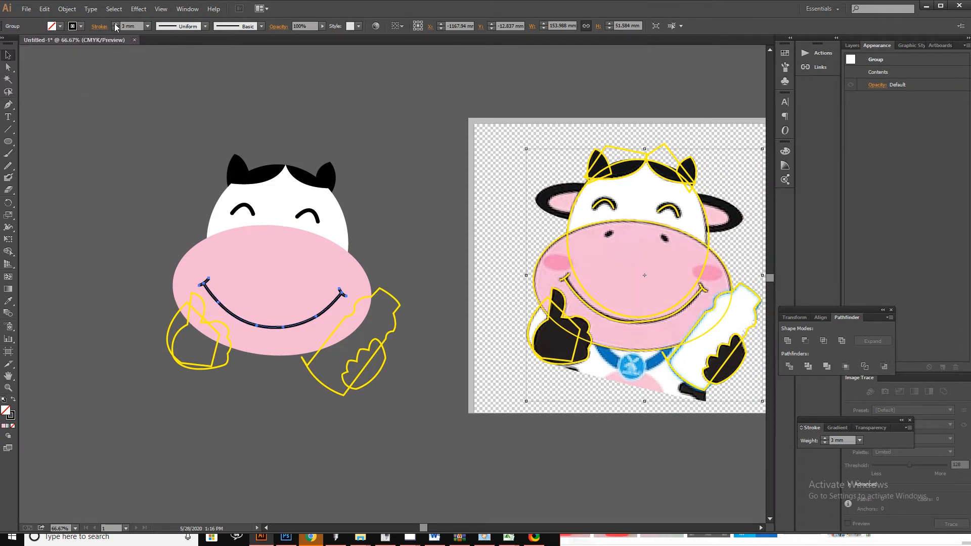
left_click(410, 199)
Trace the outer outline of the reference cow's left ear as a closed path with the Pen tool.
scroll(341, 248, "right", 2)
scroll(329, 218, "left", 1)
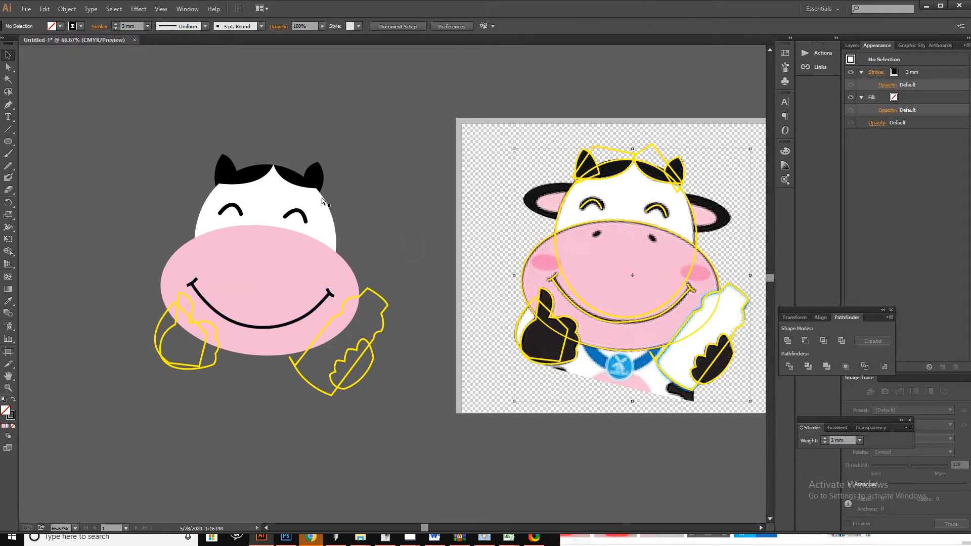
scroll(322, 199, "right", 2)
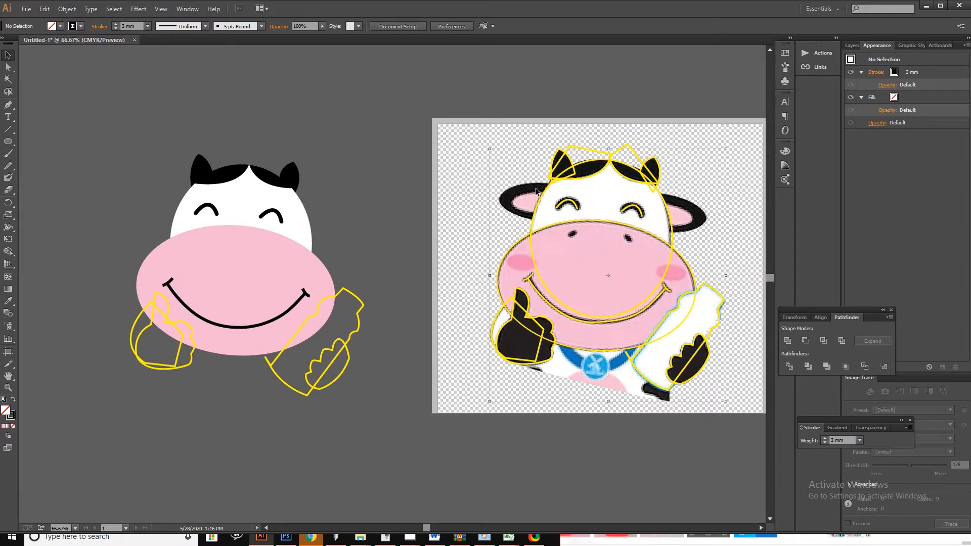
key("p")
left_click(501, 203)
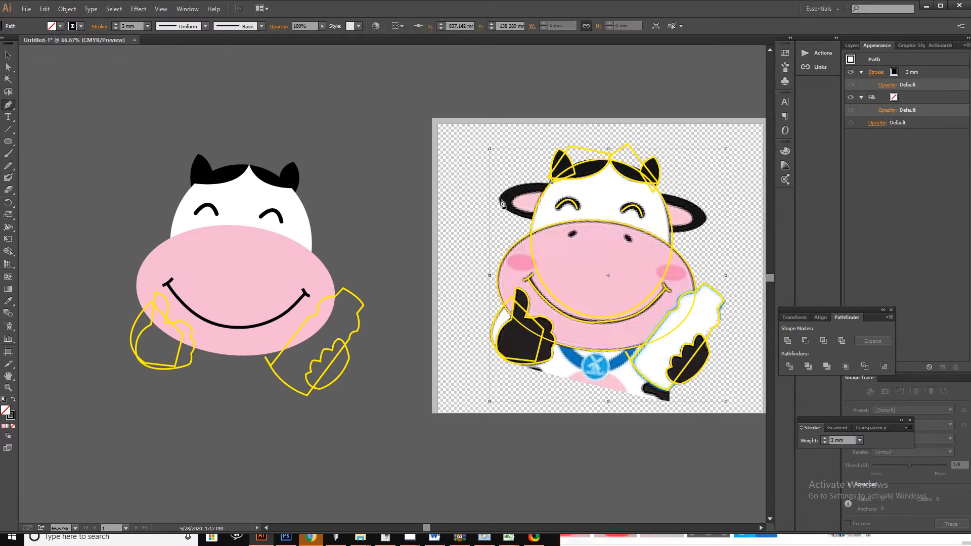
mouse_move(499, 200)
left_mouse_down()
mouse_move(491, 218)
mouse_move(596, 217)
left_mouse_up()
left_click(551, 183)
left_click(550, 219)
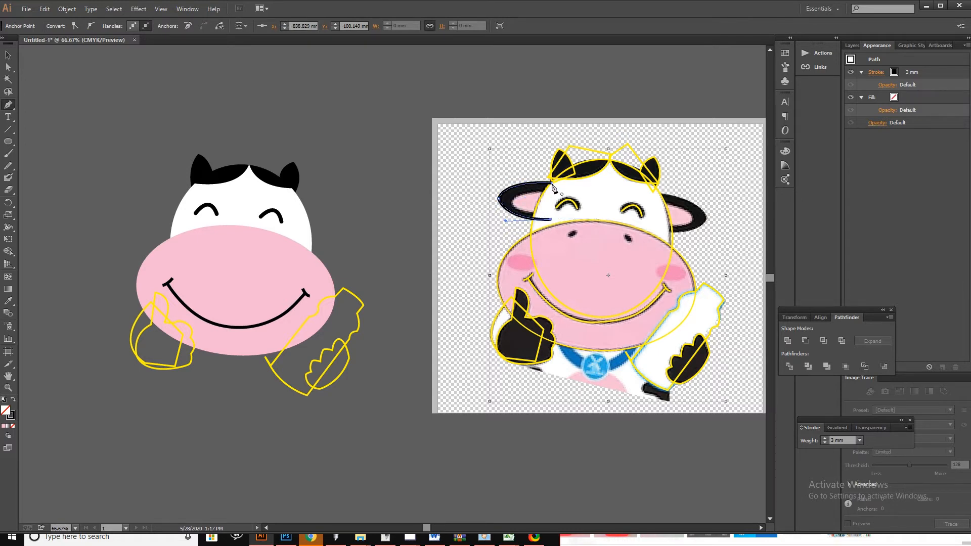
left_click(550, 183)
left_click(552, 183)
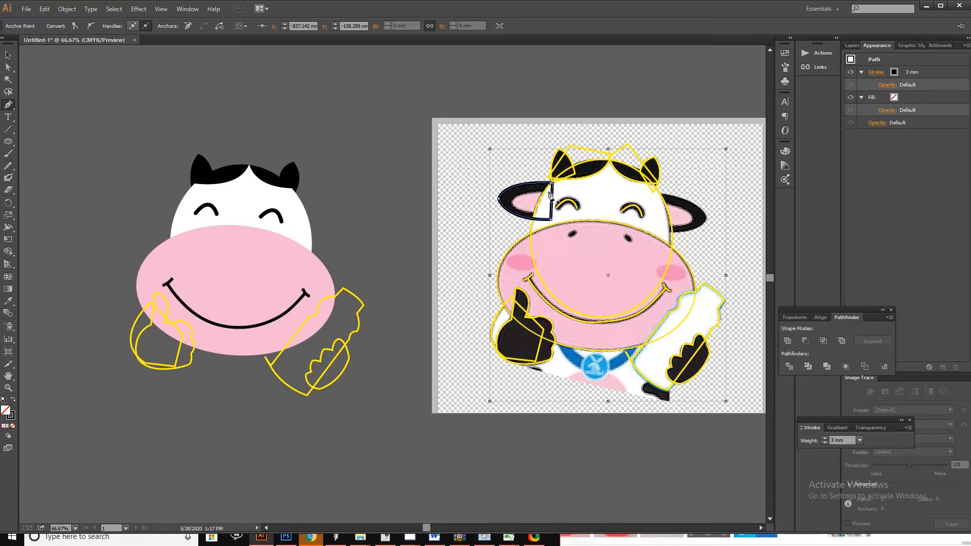
Trace the pink inner area of the reference cow's left ear as a second closed Pen path.
left_click_drag(512, 201, 601, 209)
left_click(512, 201)
left_click(558, 213)
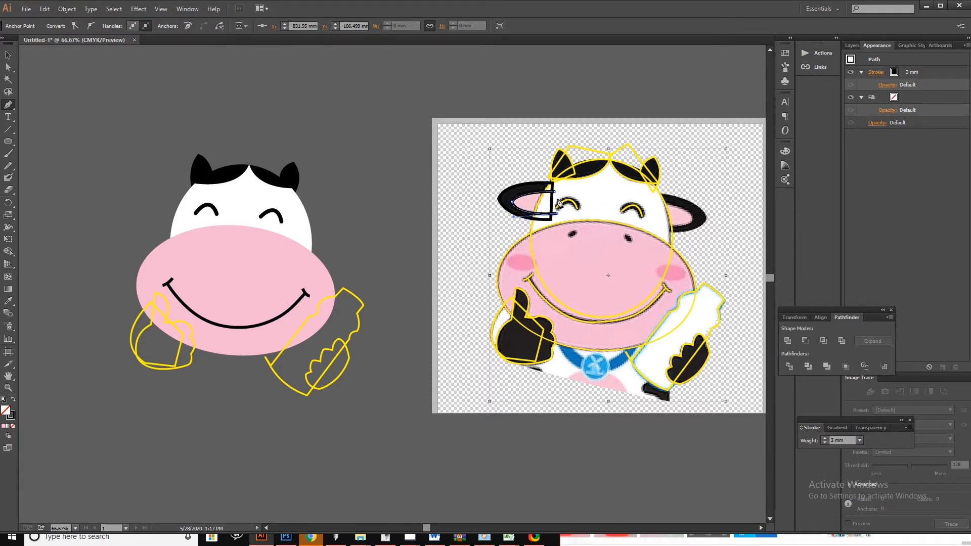
left_click(554, 192)
Move both ear outlines to the left side of the coloured cow's head, send them to the back and deselect.
left_click(7, 55)
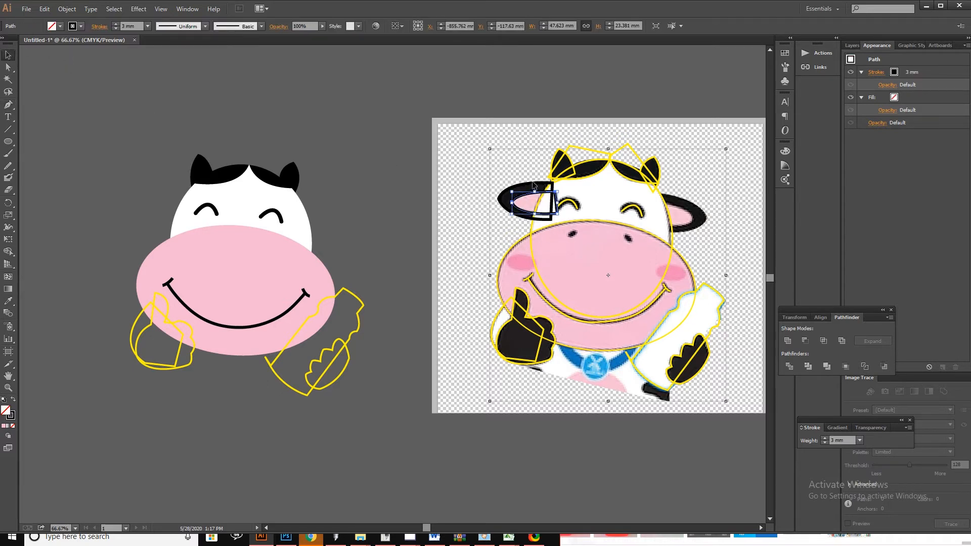
left_click_drag(534, 186, 180, 189)
right_click(191, 182)
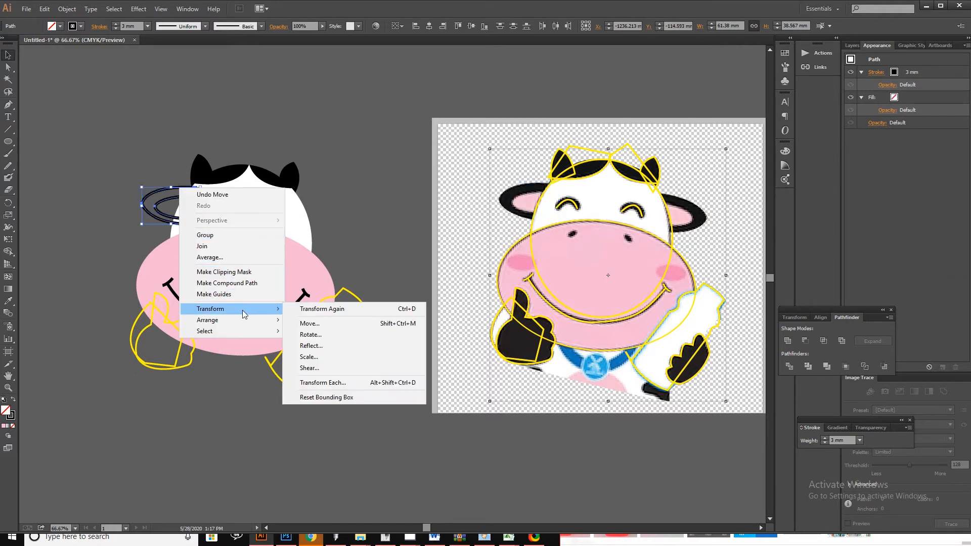
mouse_move(212, 318)
left_click(323, 351)
left_click(165, 188)
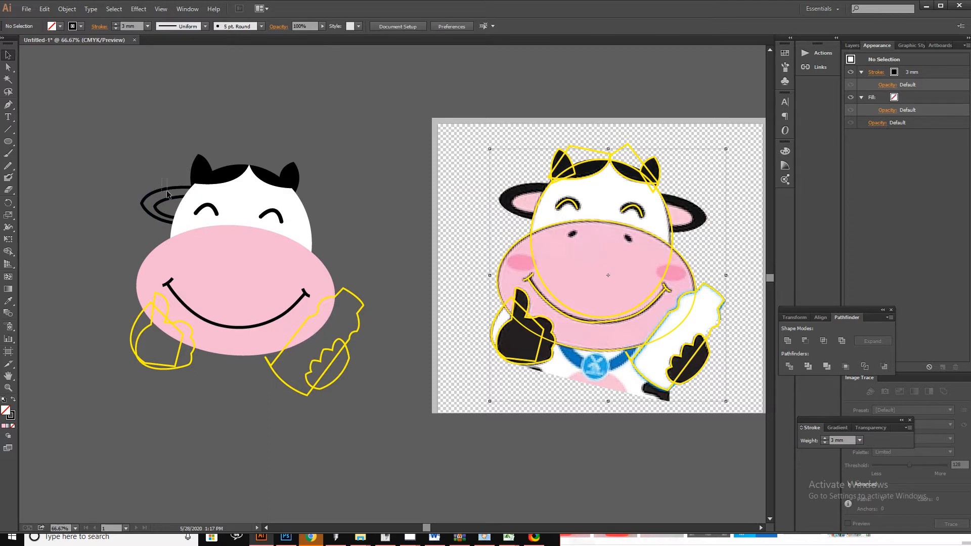
Fill the outer ear outline with the black sampled from the hair and deselect it.
left_click(168, 193)
key("i")
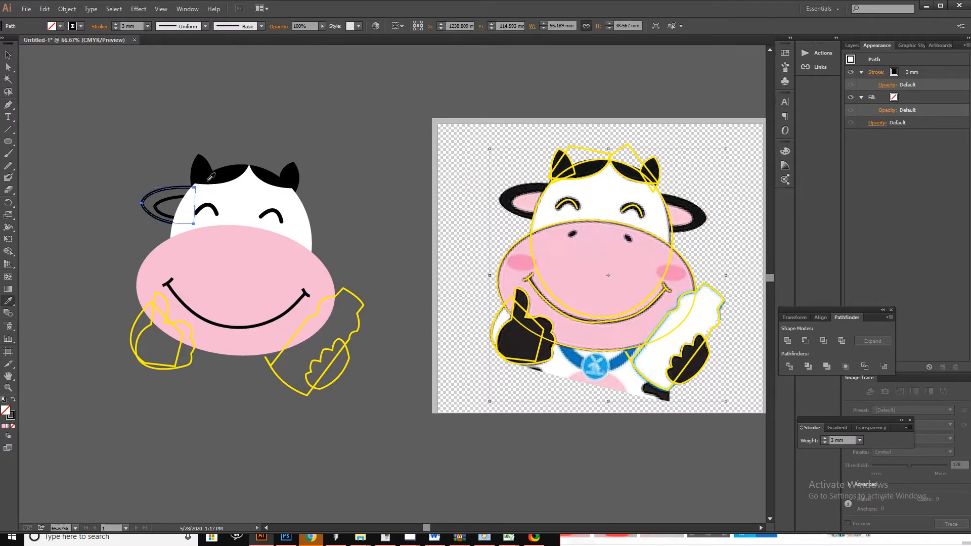
left_click(201, 178)
left_click(9, 55)
left_click(76, 99)
Fill the inner ear outline with the pink sampled from the muzzle and deselect it.
left_click(167, 202)
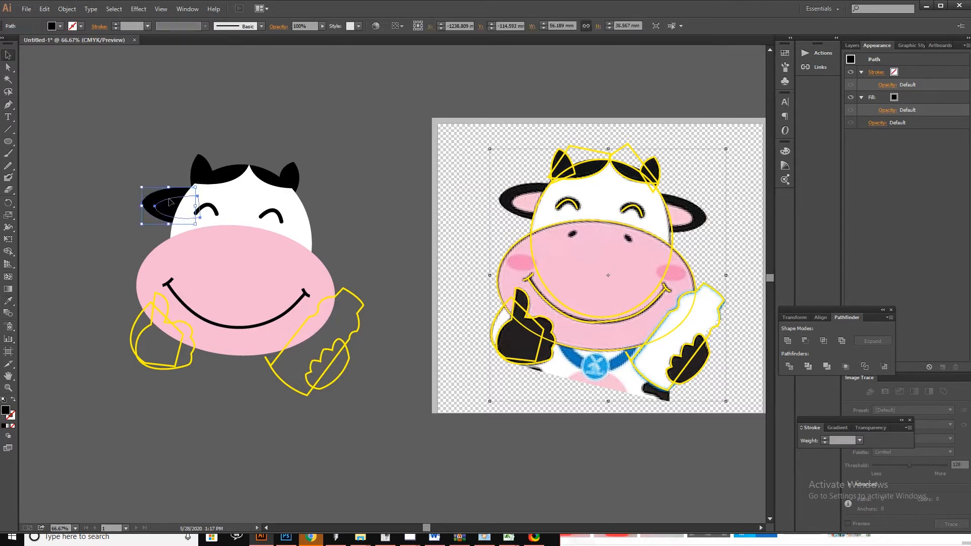
key("i")
left_click(249, 276)
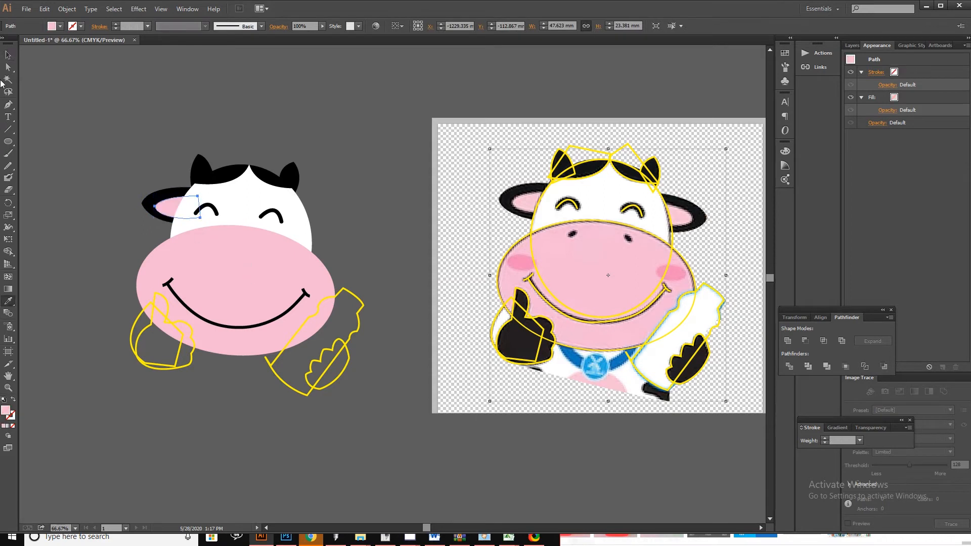
left_click(8, 55)
left_click(161, 135)
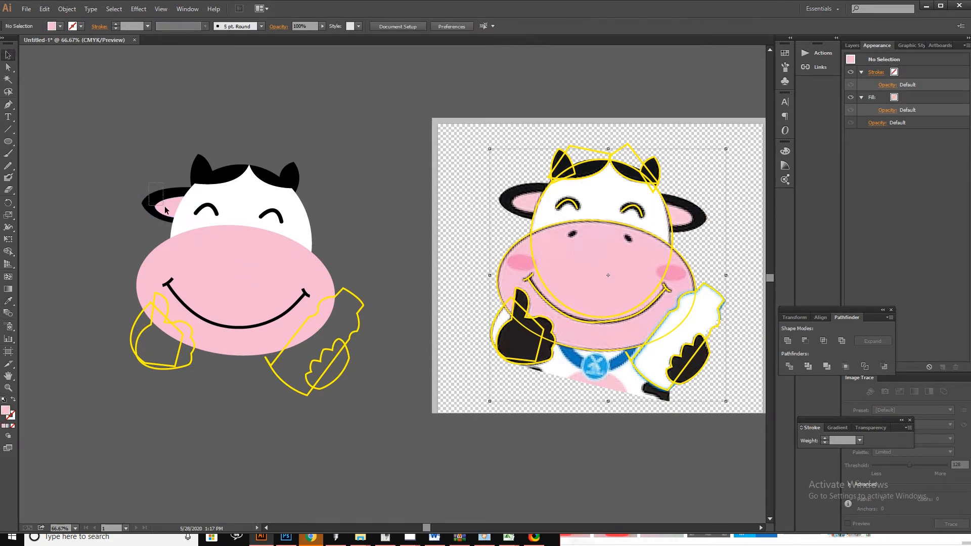
Round the outer tip of the black ear and the tip of the pink inner ear, the latter by about 5.21 mm.
left_click_drag(165, 207, 166, 208)
left_click(168, 191, "shift")
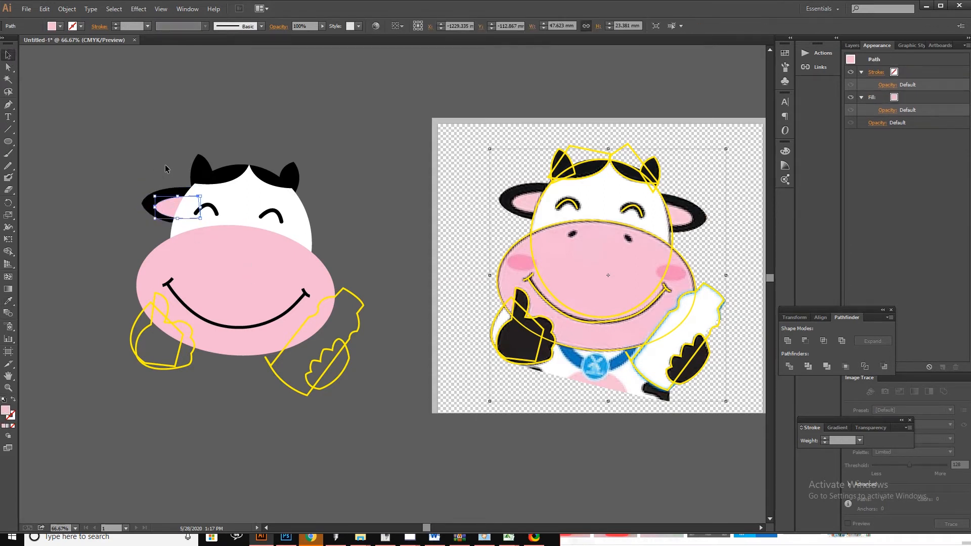
left_click(148, 210)
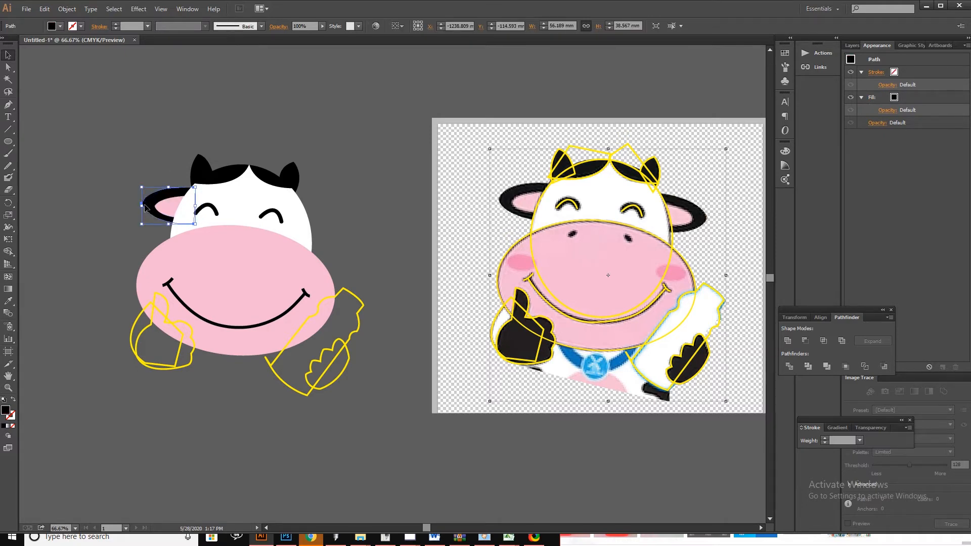
key("a")
left_click(142, 205)
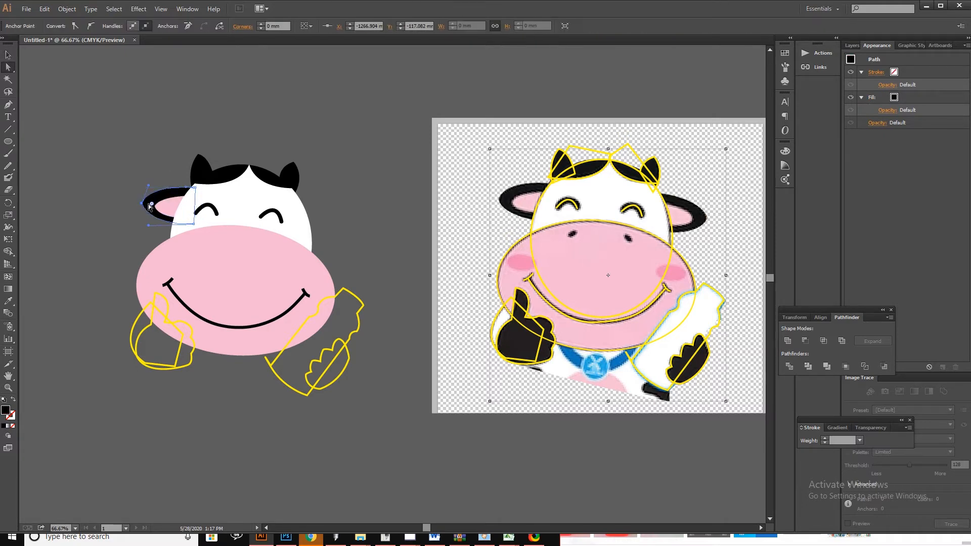
left_click(158, 211)
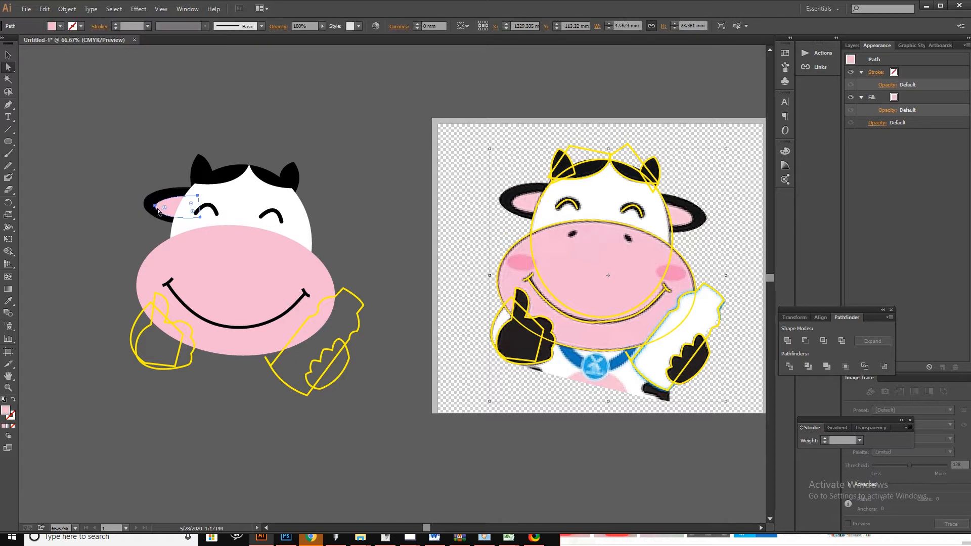
left_click(154, 207)
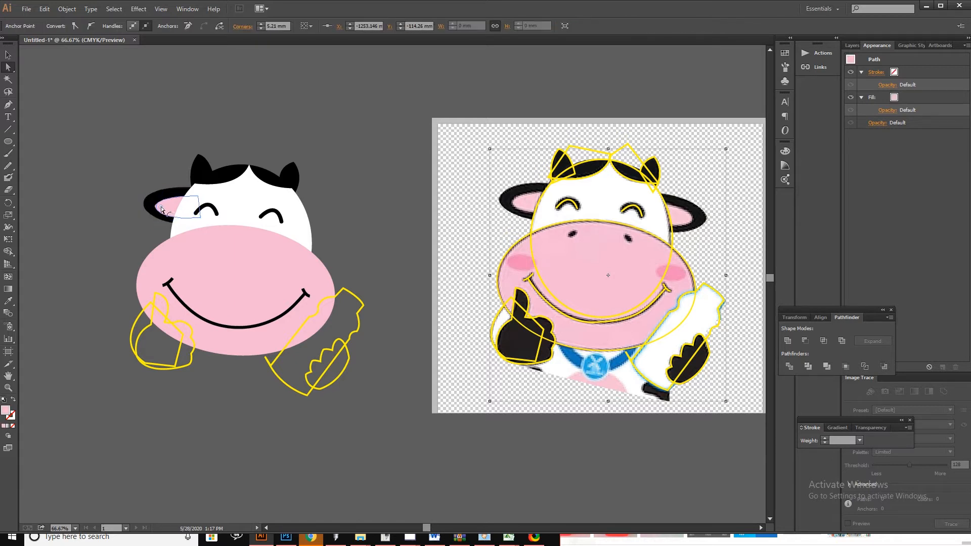
Copy the black and pink ear shapes to the right side of the head and group the copy.
key("v")
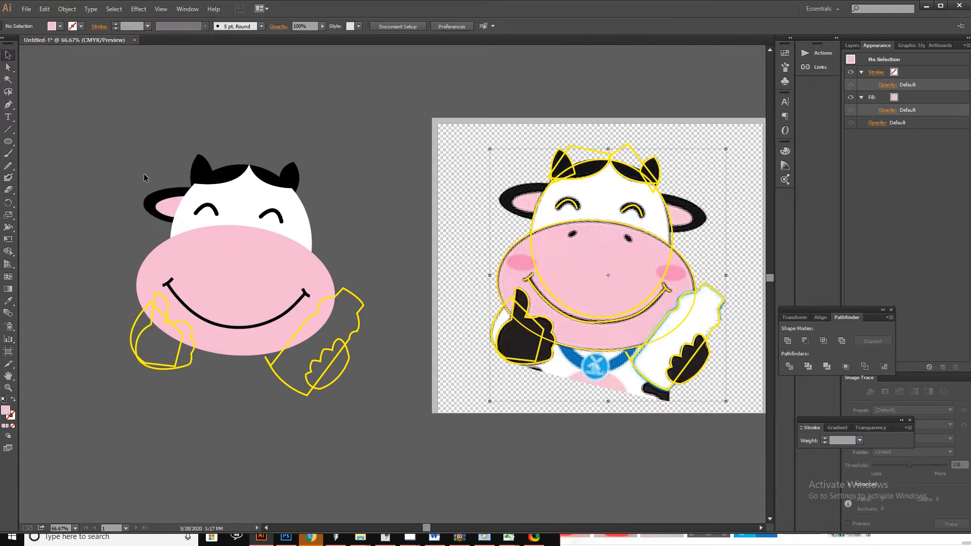
left_click_drag(145, 178, 291, 218)
key("ctrl+g")
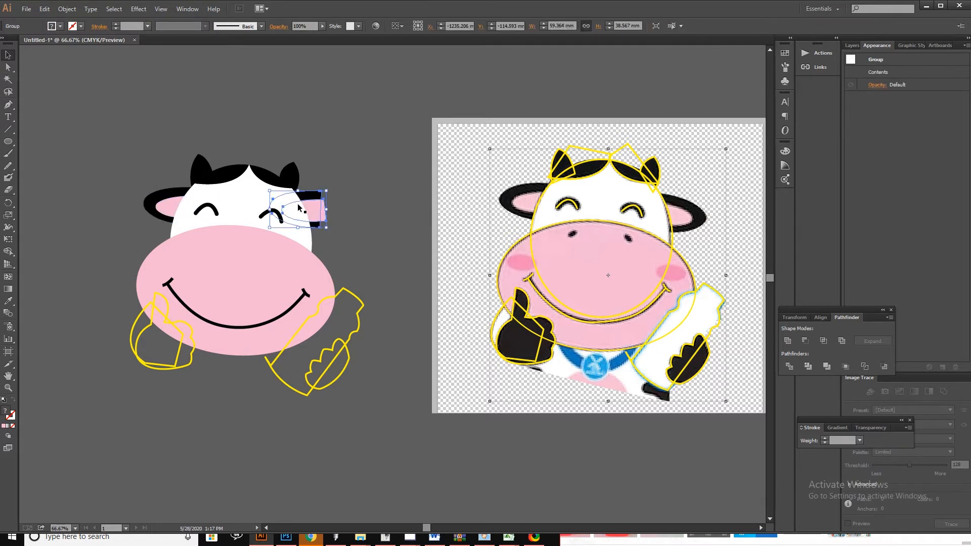
Reflect the copied ear group horizontally so its rounded tip points away from the head.
right_click(298, 204)
mouse_move(348, 280)
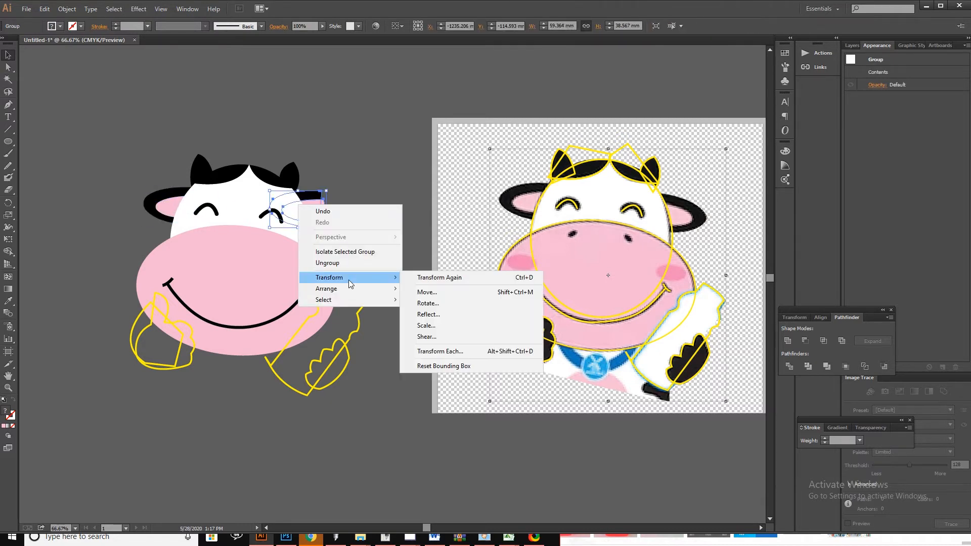
left_click(441, 314)
left_click(464, 326)
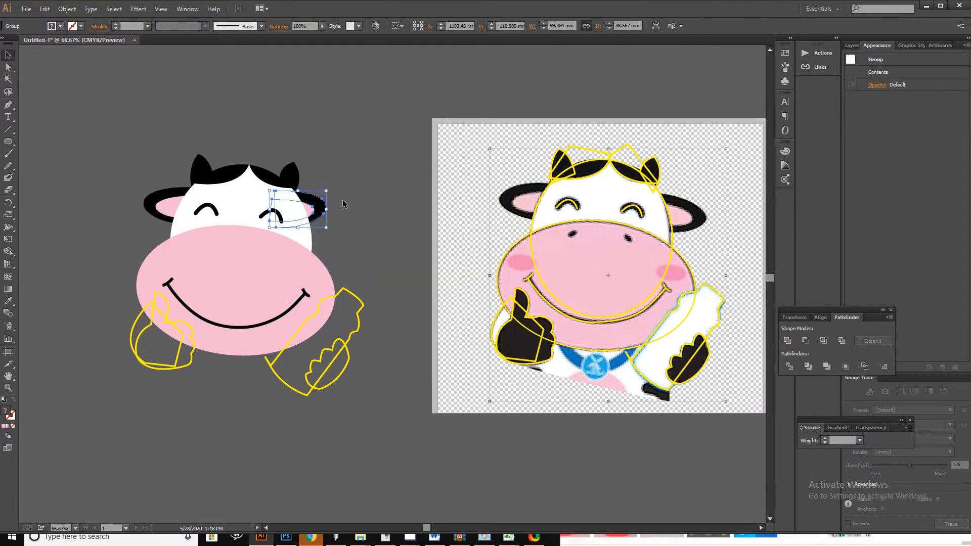
Nudge the mirrored ear outward until it sits at the right edge of the head, matching the reference, and deselect it.
key("Right")
key("Right")
key("Right")
key("Right")
key("Right")
key("Right")
key("Right")
key("Right")
key("Right")
key("Right")
key("Right")
key("Right")
key("Right")
key("Right")
key("Right")
key("Right")
key("Right")
key("Right")
key("Right")
key("Right")
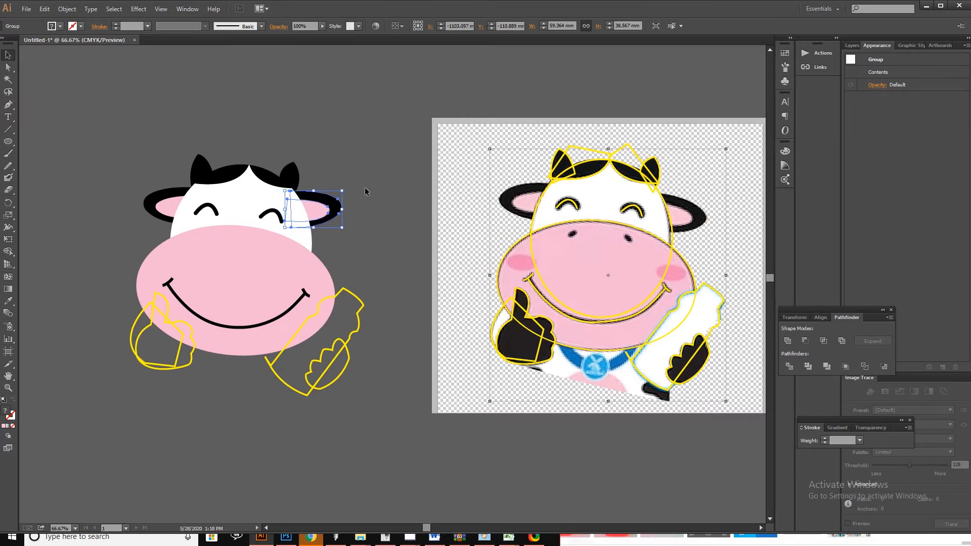
key("Right")
key("Right")
key("Right")
key("Right")
key("Right")
left_click(367, 186)
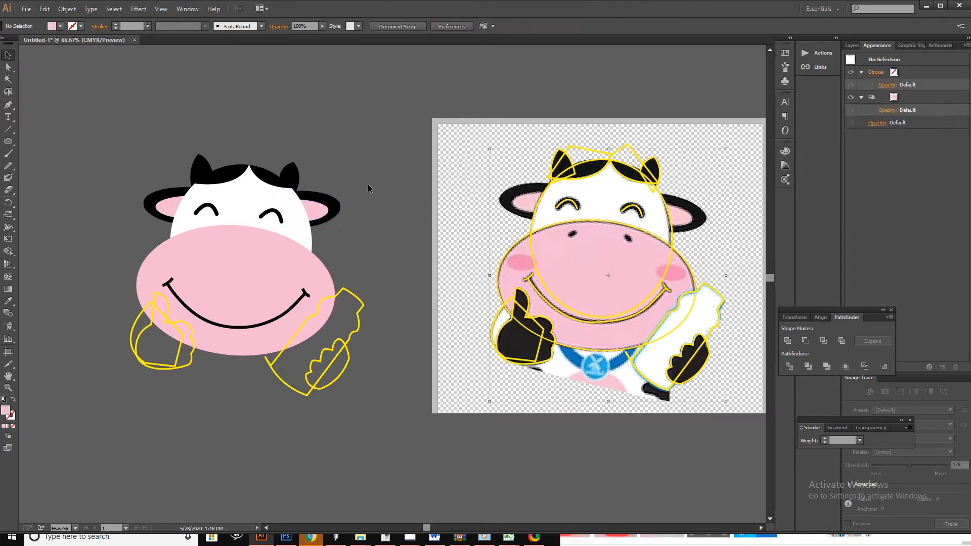
scroll(360, 198, "down", 1)
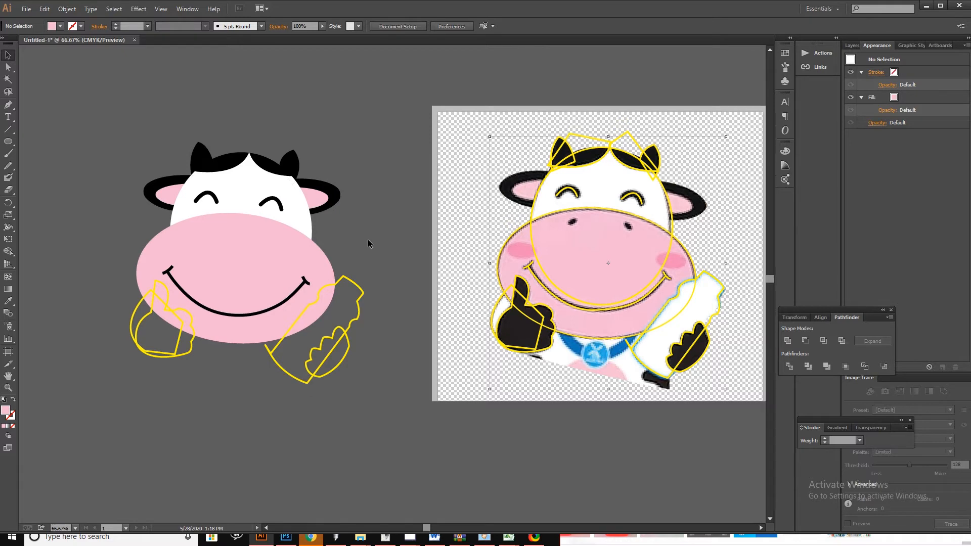
Draw an ellipse about 32 by 18.5 mm over the reference's left cheek, move it onto the redrawn face and fill it with the reference cheek pink.
scroll(368, 239, "right", 1)
scroll(292, 257, "left", 1)
left_click(8, 142)
mouse_move(507, 246)
left_mouse_down()
mouse_move(537, 258)
mouse_move(524, 242)
mouse_move(164, 252)
left_mouse_up()
left_click(8, 55)
key("i")
left_click(514, 251)
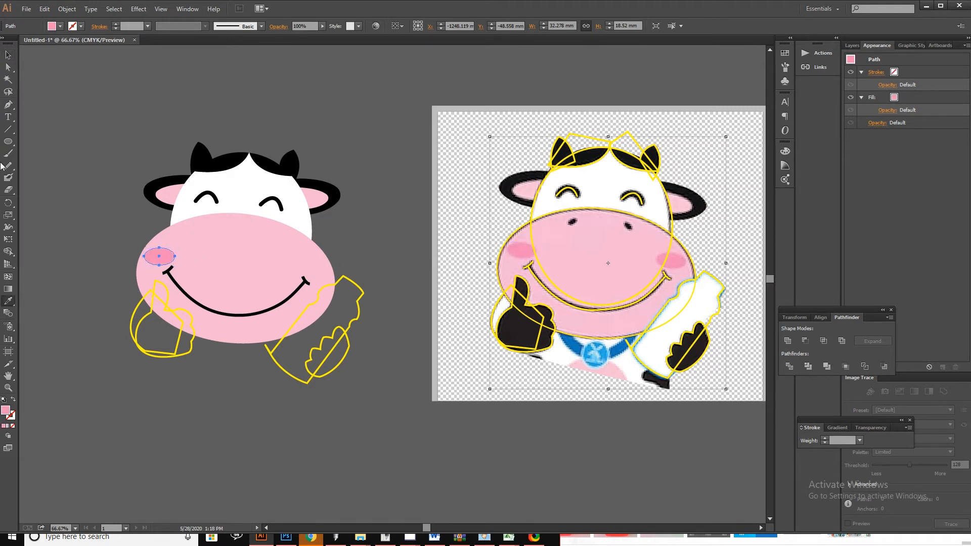
Duplicate the cheek ellipse in place, shift the copy across and slightly down to the right cheek above the smile's end, and deselect it.
left_click(9, 55)
key("ctrl+c")
key("ctrl+f")
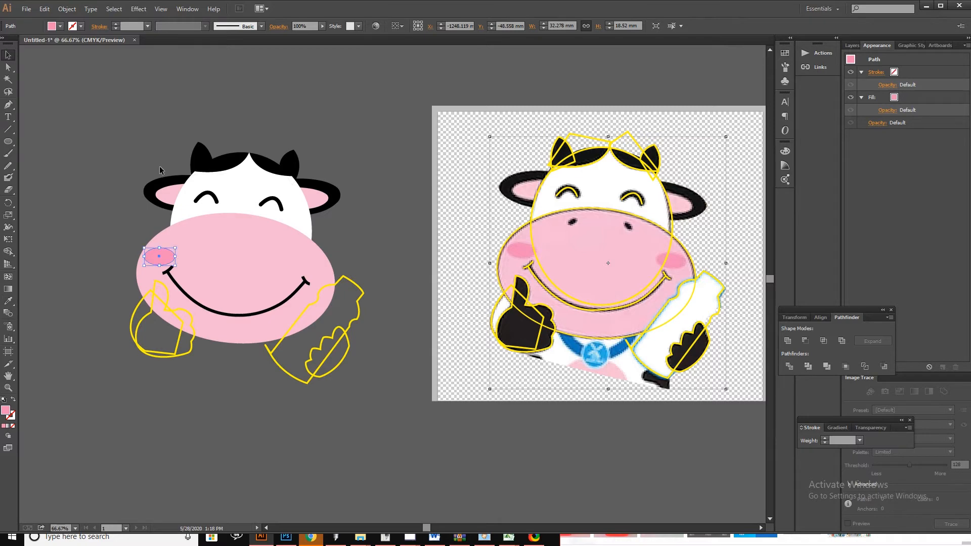
key("shift+Right")
key("shift+Right")
key("shift+Right")
key("shift+Right")
key("shift+Right")
key("shift+Right")
key("shift+Right")
key("shift+Right")
key("shift+Right")
key("shift+Right")
key("shift+Right")
key("shift+Right")
key("shift+Right")
key("shift+Right")
key("shift+Right")
key("shift+Right")
key("shift+Right")
key("shift+Right")
key("shift+Right")
key("shift+Right")
key("shift+Right")
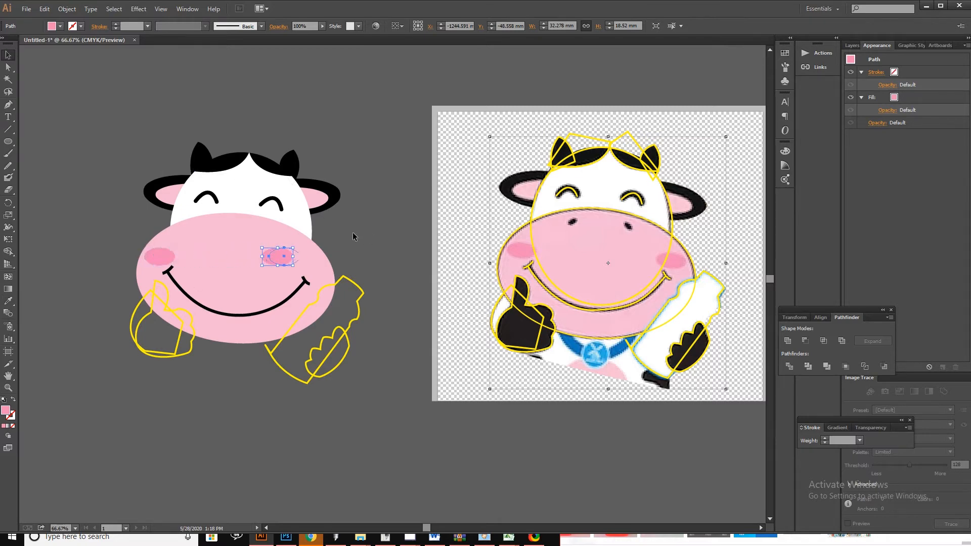
key("shift+Left")
key("shift+Down")
key("shift+Down")
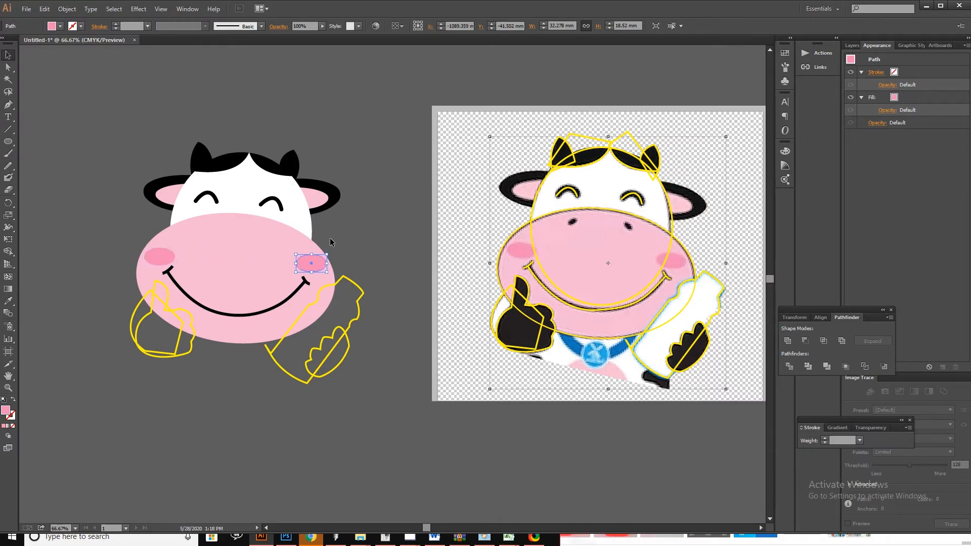
left_click(340, 248)
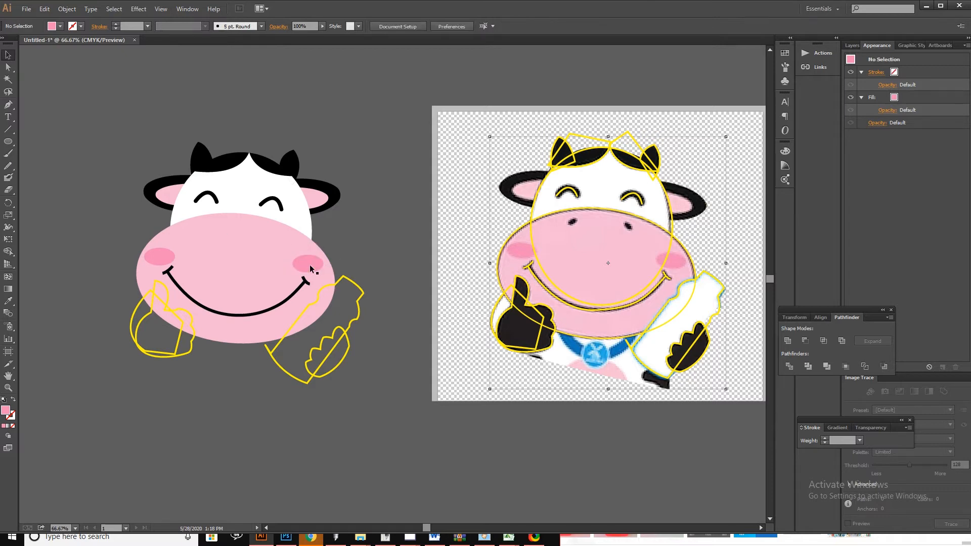
Copy the right cheek ellipse onto the reference's right nostril, then scale and tilt it to match, about 7.4 by 6.9 mm.
left_click_drag(310, 264, 623, 239, "alt")
scroll(644, 219, "up", 4)
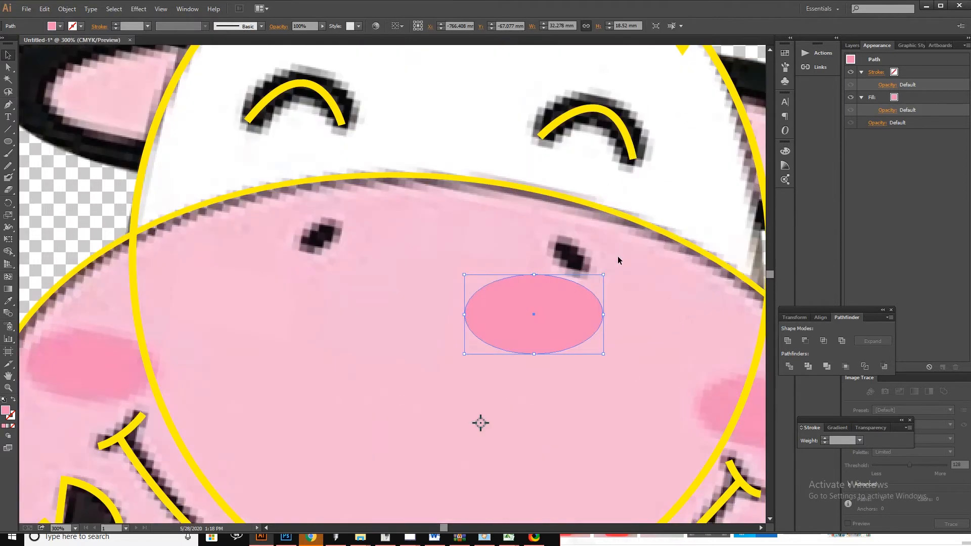
left_click_drag(604, 274, 591, 259)
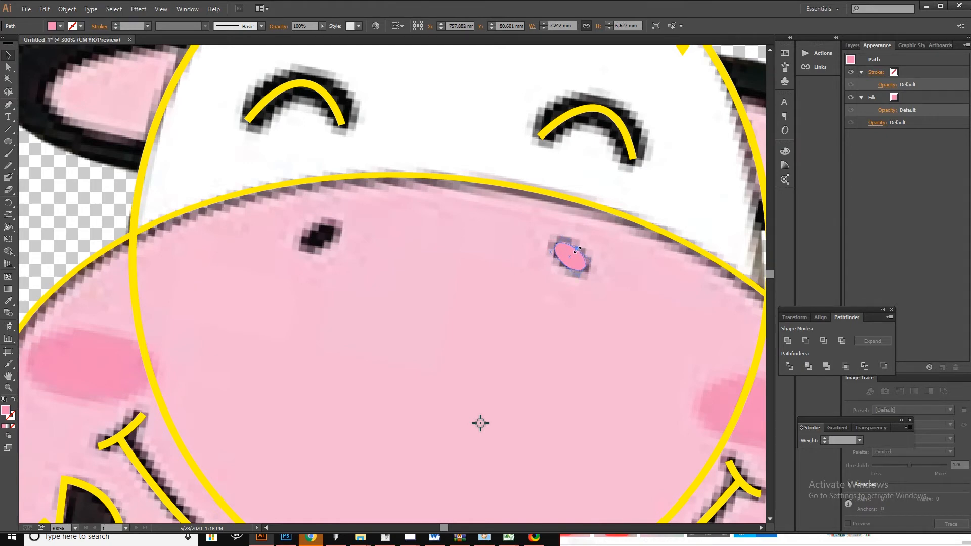
scroll(567, 265, "down", 4)
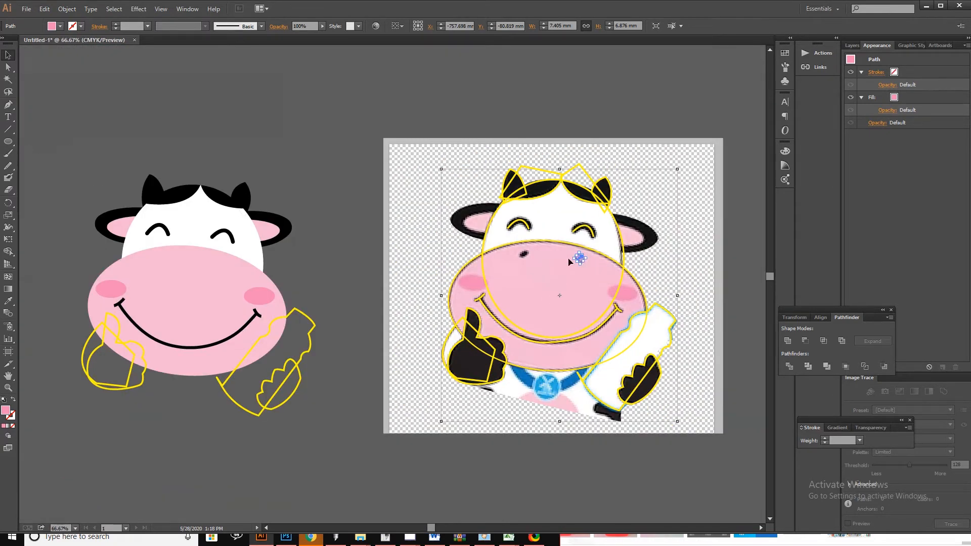
Move the tilted nostril ellipse onto the redrawn pink muzzle and fill it with the black of the horn.
left_click_drag(579, 258, 215, 275)
scroll(251, 269, "left", 4)
scroll(288, 227, "up", 1)
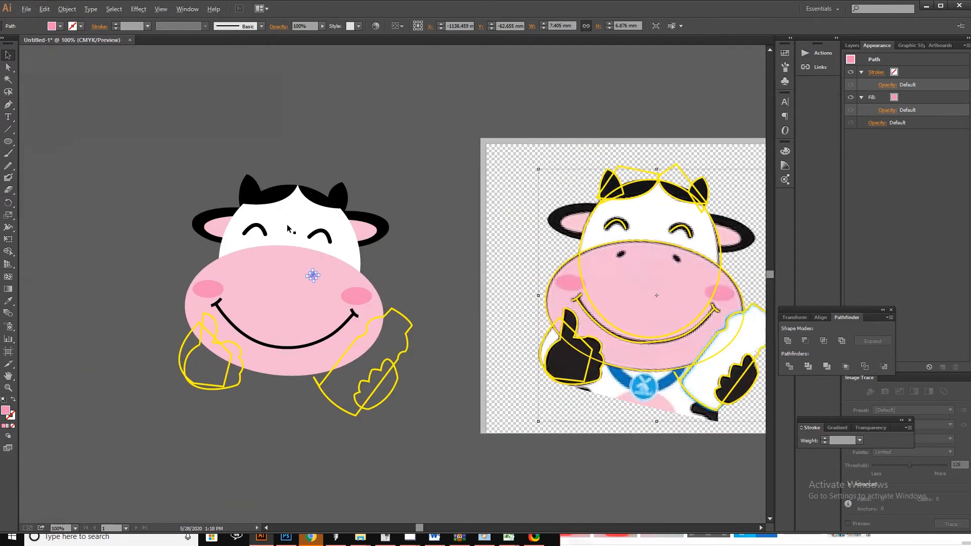
key("i")
left_click(340, 185)
scroll(197, 169, "left", 1)
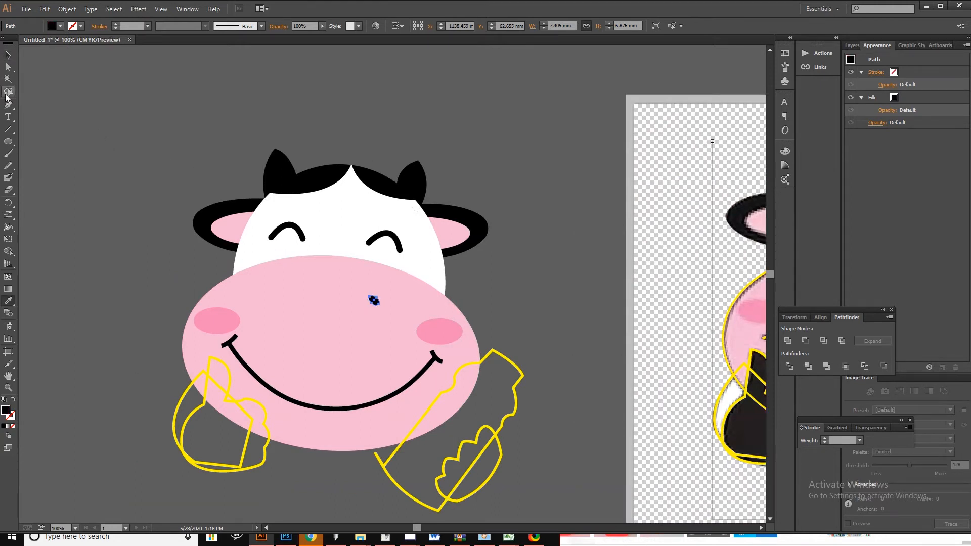
Copy the black nostril to the left side of the muzzle and reflect the copy so it tilts the opposite way.
left_click(8, 54)
left_click_drag(373, 301, 285, 297)
right_click(286, 296)
mouse_move(354, 426)
left_click(419, 463)
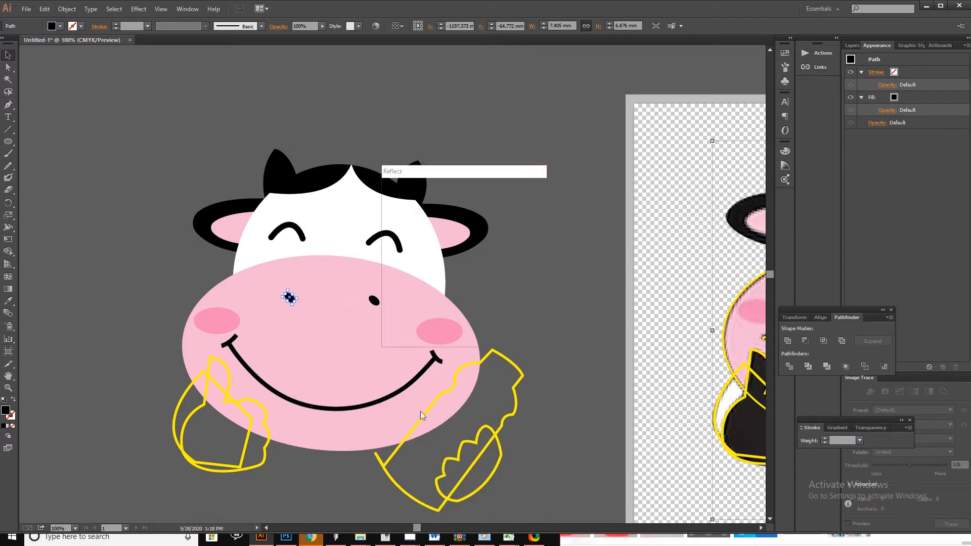
left_click(474, 323)
left_click(486, 295)
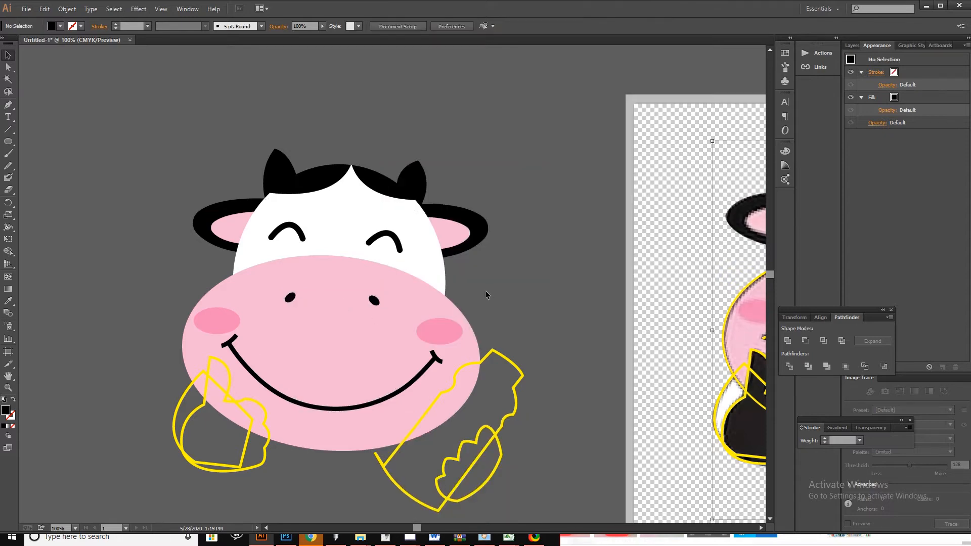
Raise both nostrils on the muzzle to match the reference, keeping them level with each other.
key("ctrl+minus")
key("ctrl+minus")
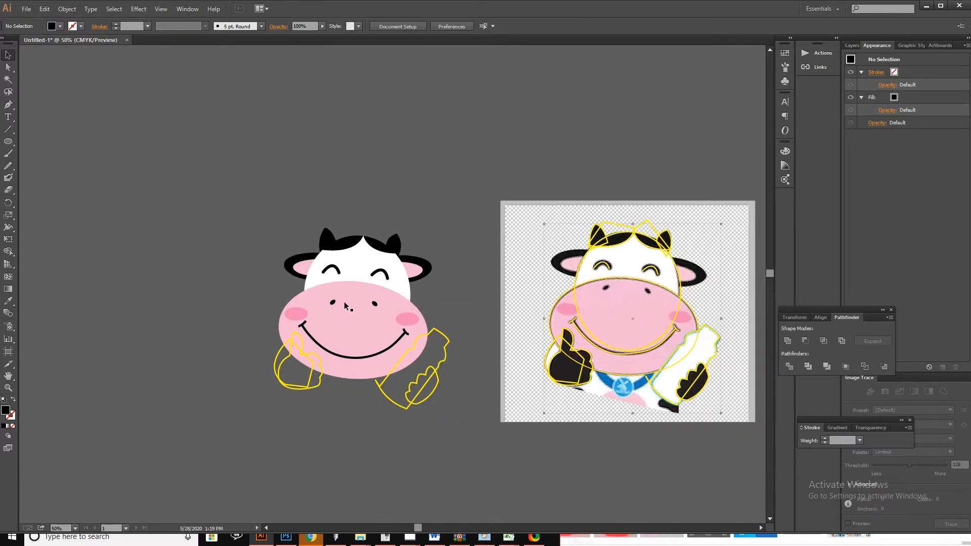
left_click(384, 305)
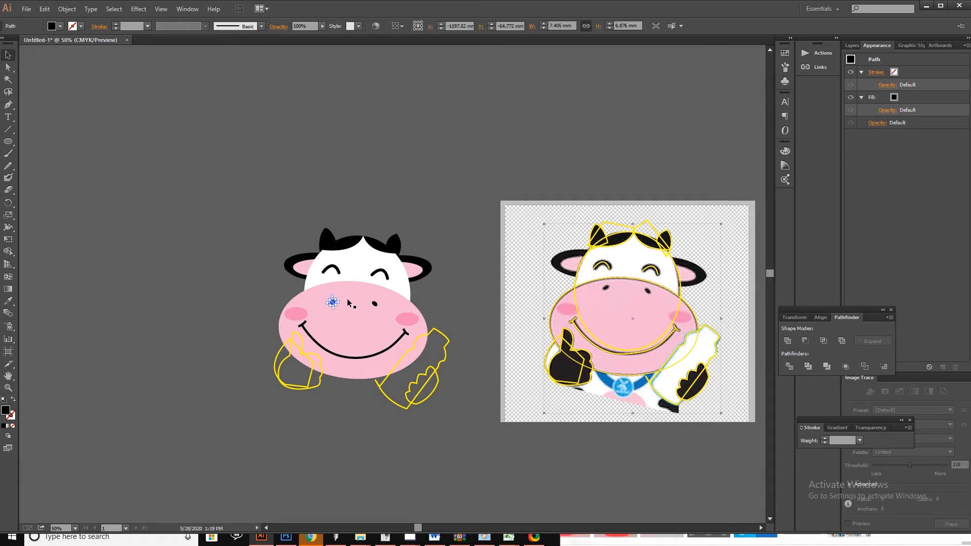
left_click(330, 301)
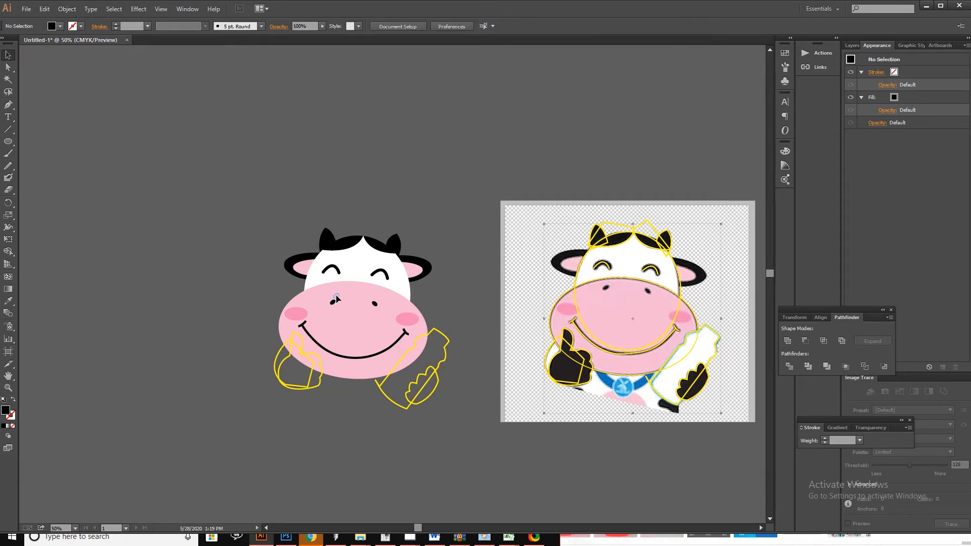
left_click(335, 294)
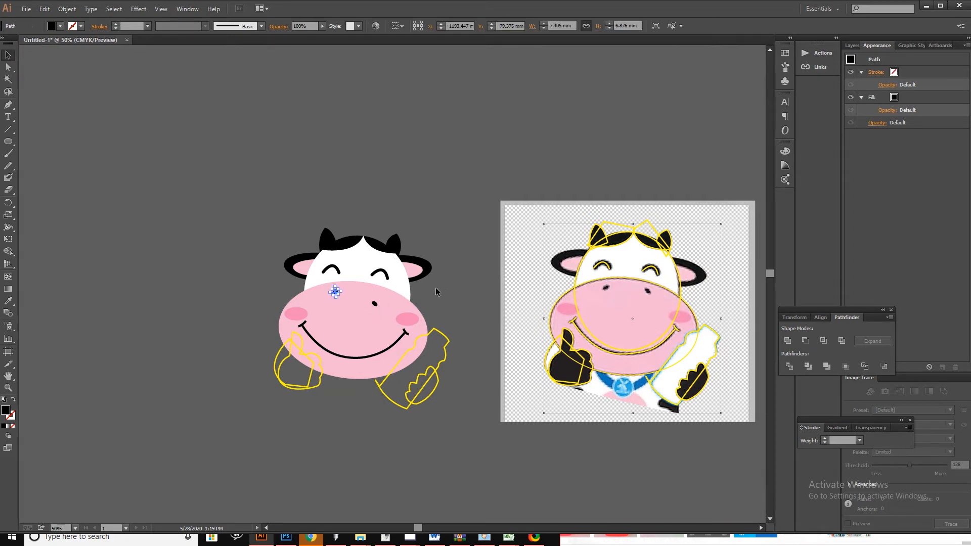
left_click(436, 291)
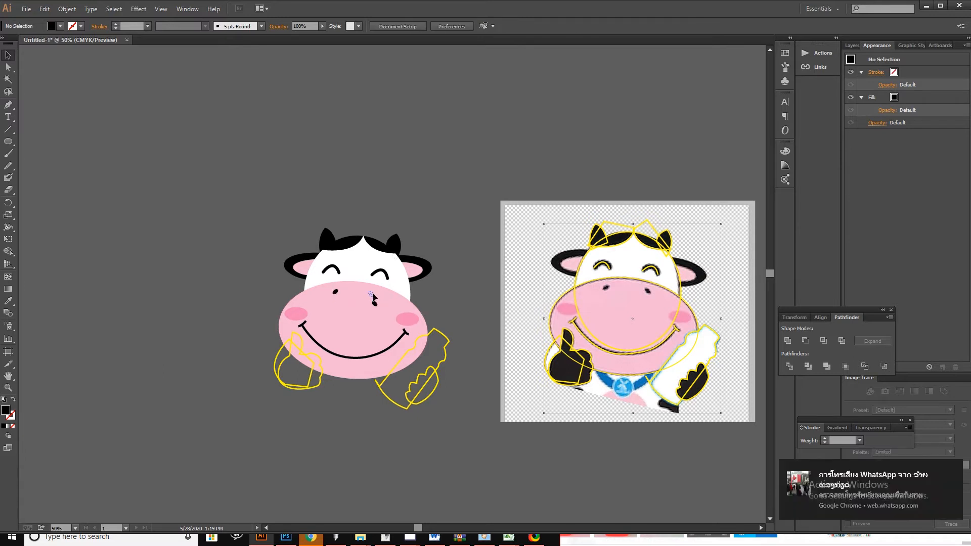
left_click(373, 295)
left_click(454, 283)
Fill the arm outline behind the thumbs-up hand with the white of the head.
left_click(281, 348)
key("i")
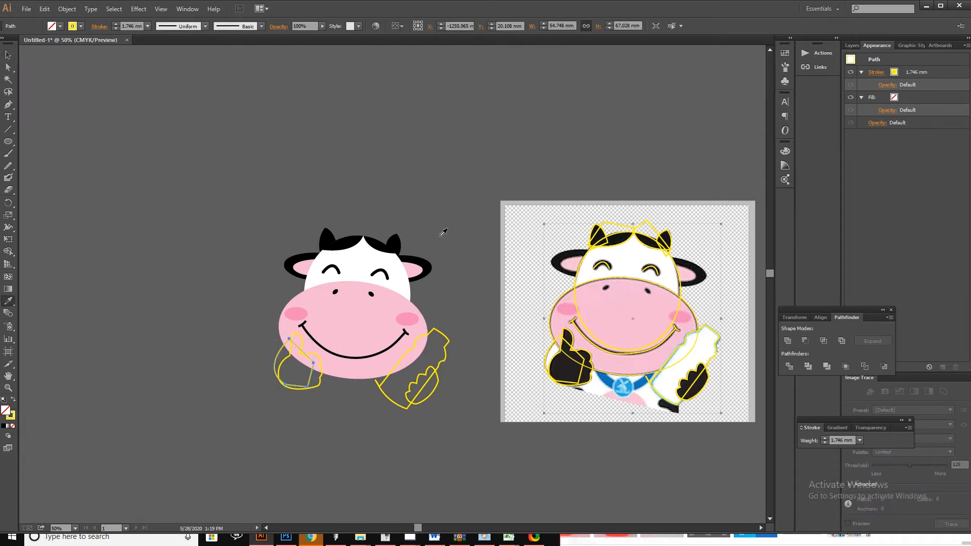
left_click(361, 252)
key("v")
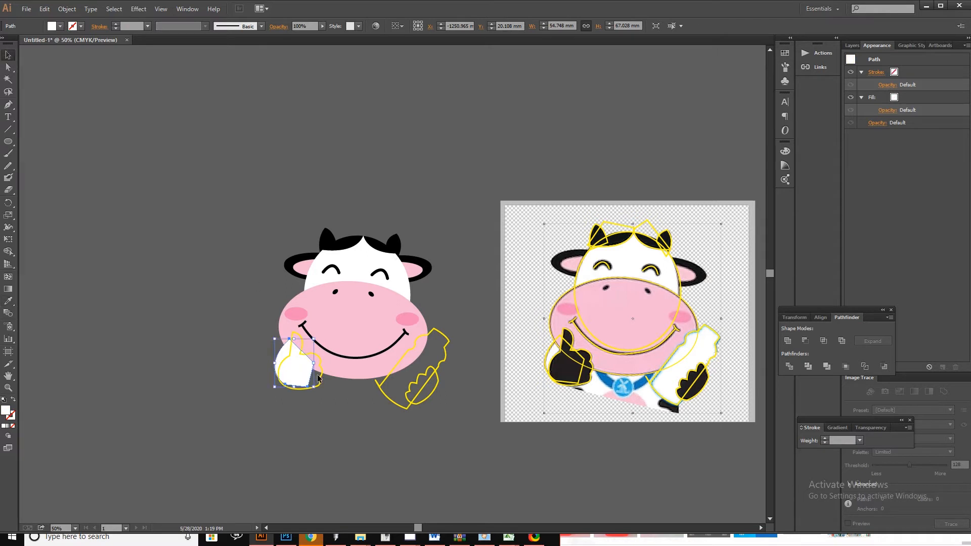
Fill the thumbs-up hand outline with the black of the hair.
left_click(318, 378)
key("i")
left_click(371, 243)
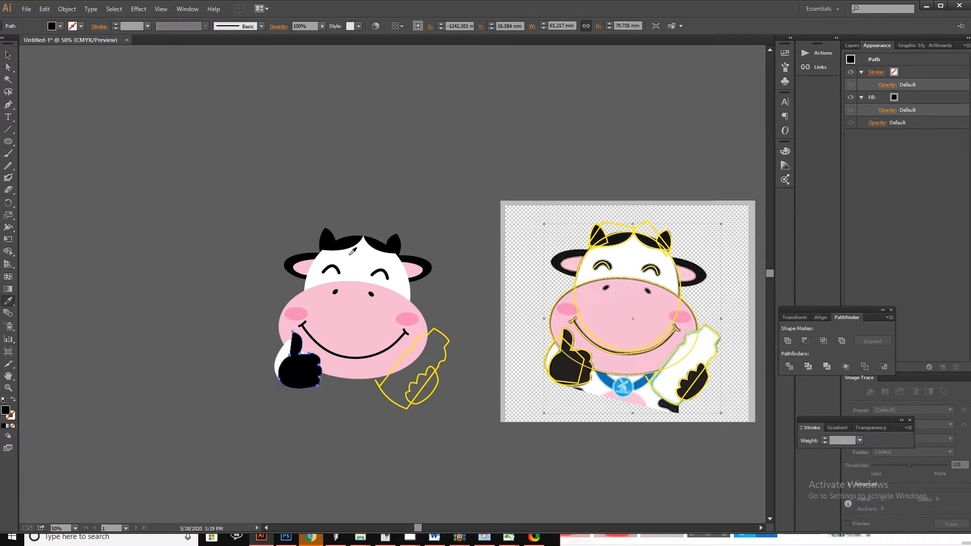
left_click(7, 54)
left_click(160, 269)
Send the white arm shape to the back, behind the pink muzzle, and deselect it.
left_click(285, 360)
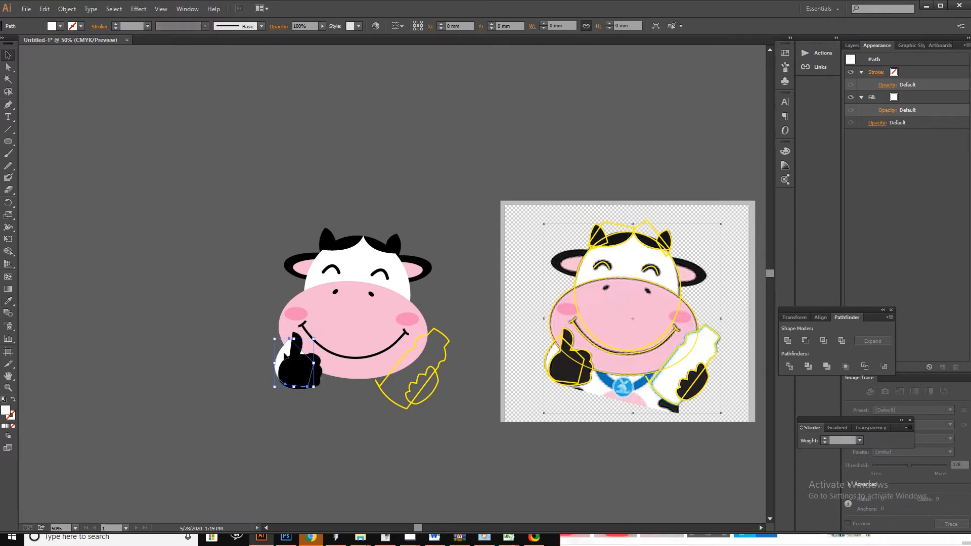
right_click(284, 353)
left_click(424, 480)
left_click(352, 389)
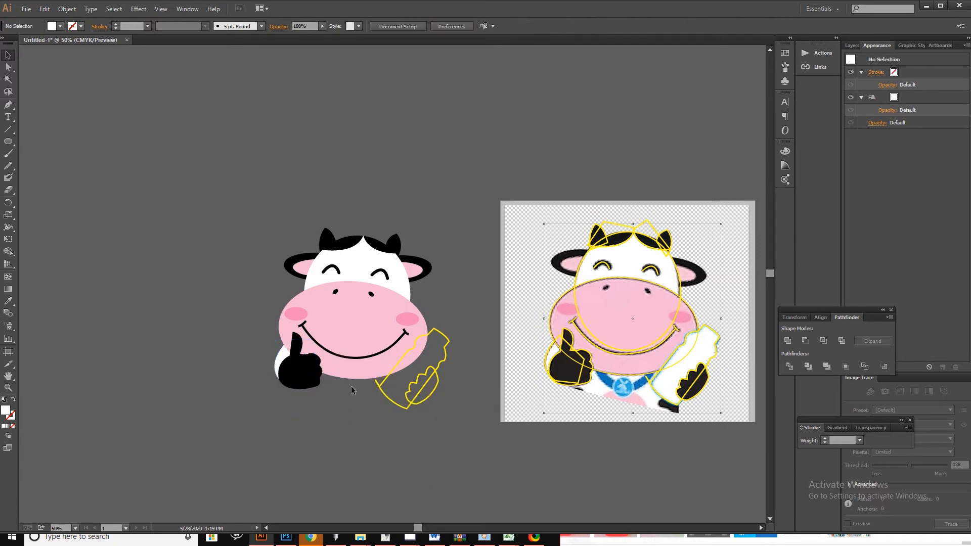
Fill the scalloped hand outline on the right with the black of the thumbs-up hand.
left_click(437, 380)
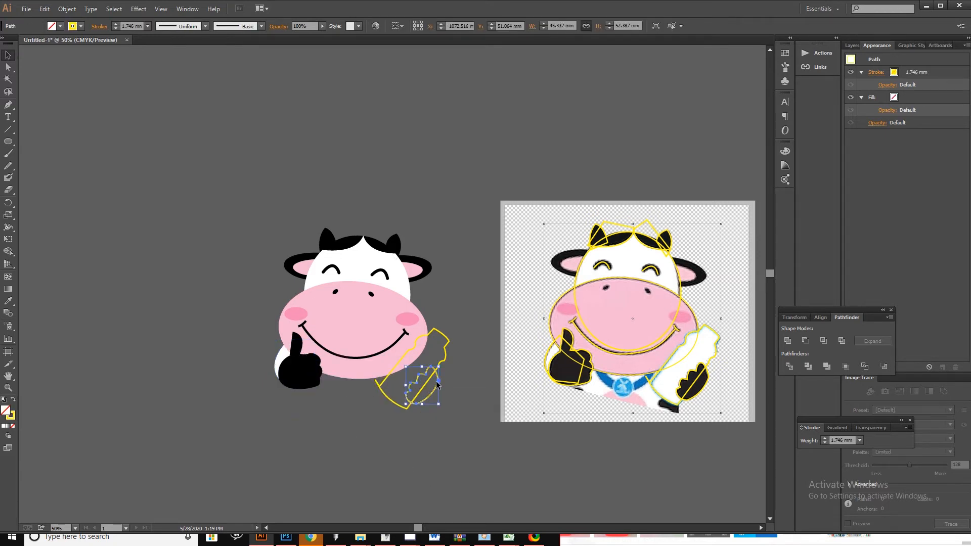
key("i")
left_click(317, 384)
left_click(8, 55)
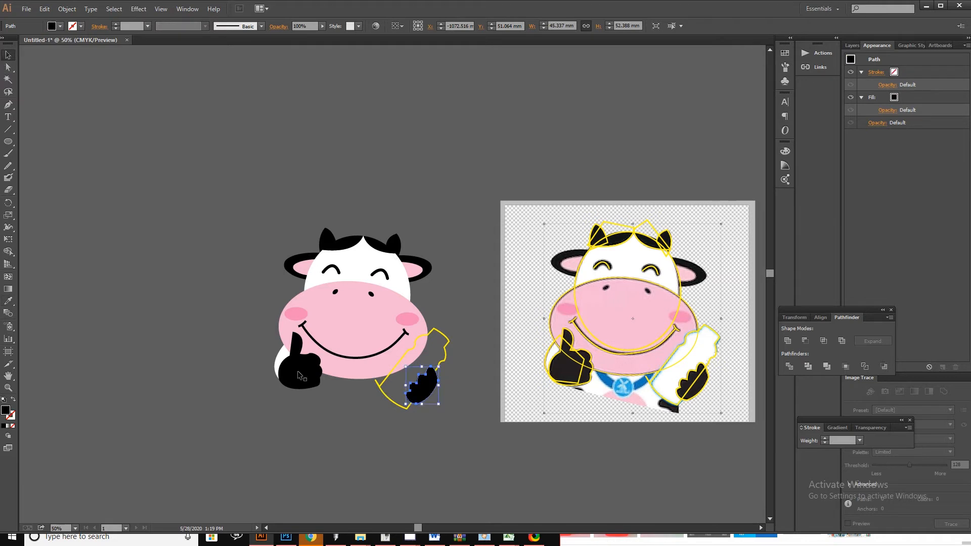
left_click(397, 389)
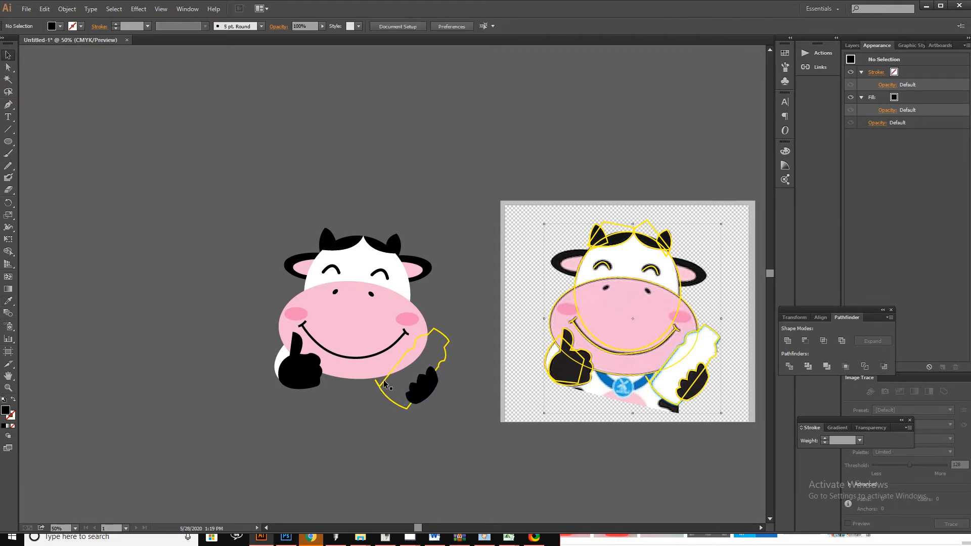
Fill the bottle outline beside the right hand with the white of the head and deselect it.
left_click(384, 384)
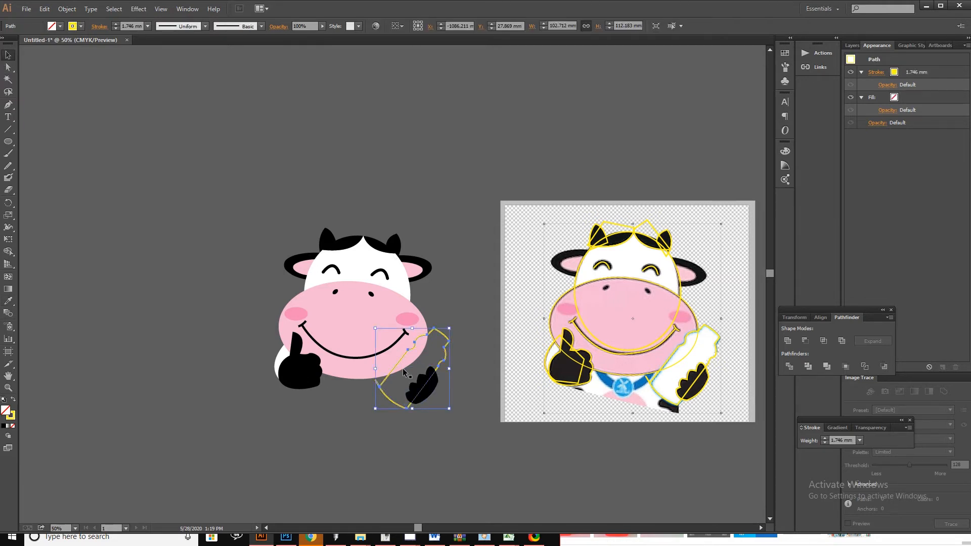
key("i")
left_click(347, 264)
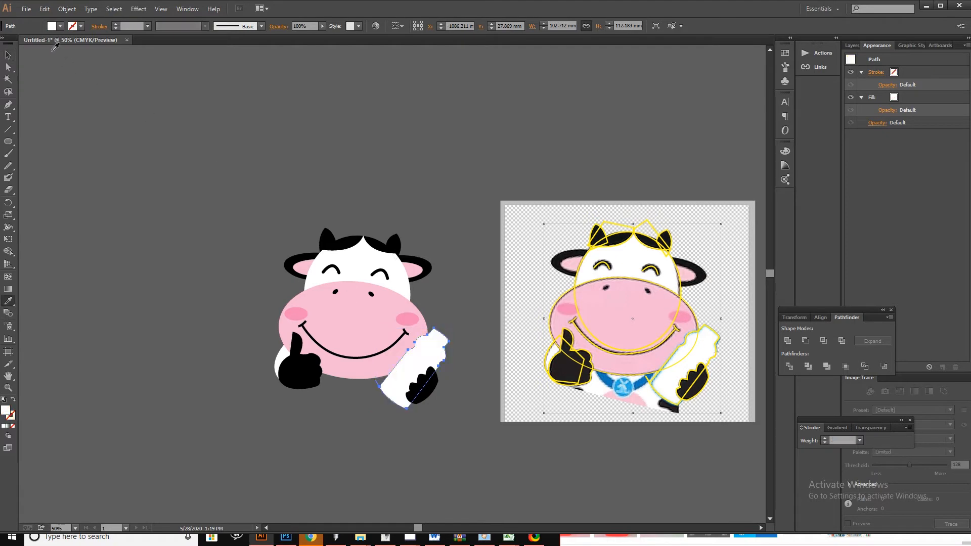
left_click(8, 55)
left_click(364, 428)
Try to remove the curve handle that causes the thin spike at the bottle's lower-left corner with the Convert Anchor Point tool.
scroll(383, 387, "up", 8)
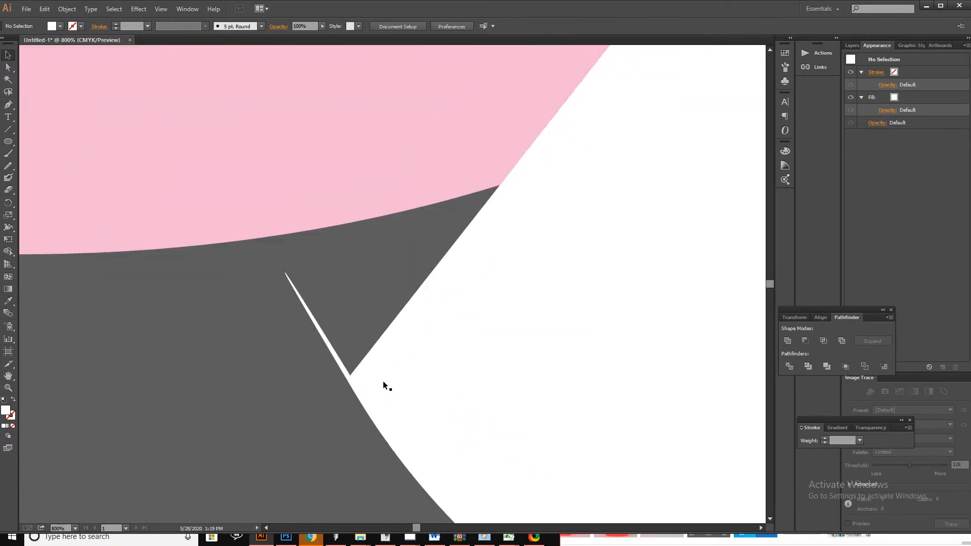
left_click(383, 382)
key("shift+c")
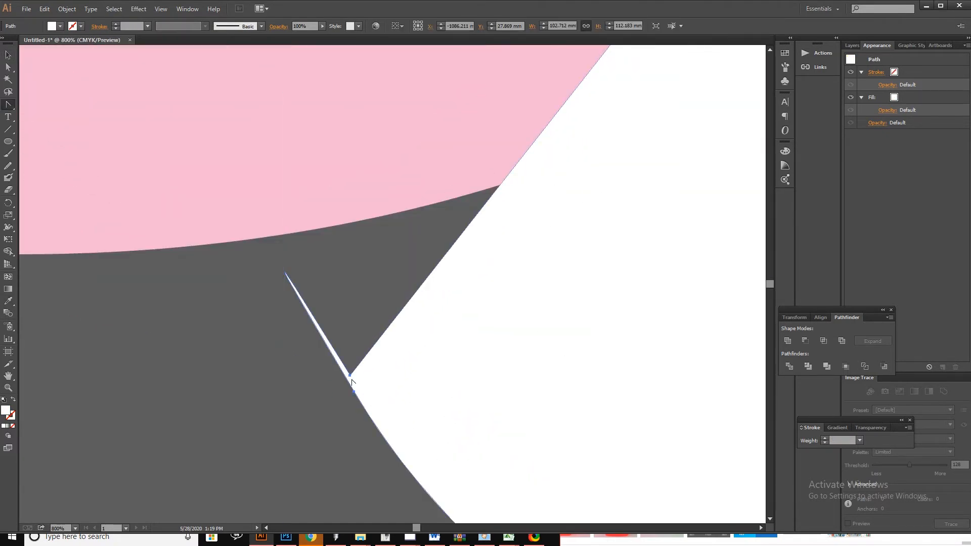
left_click_drag(350, 377, 201, 132)
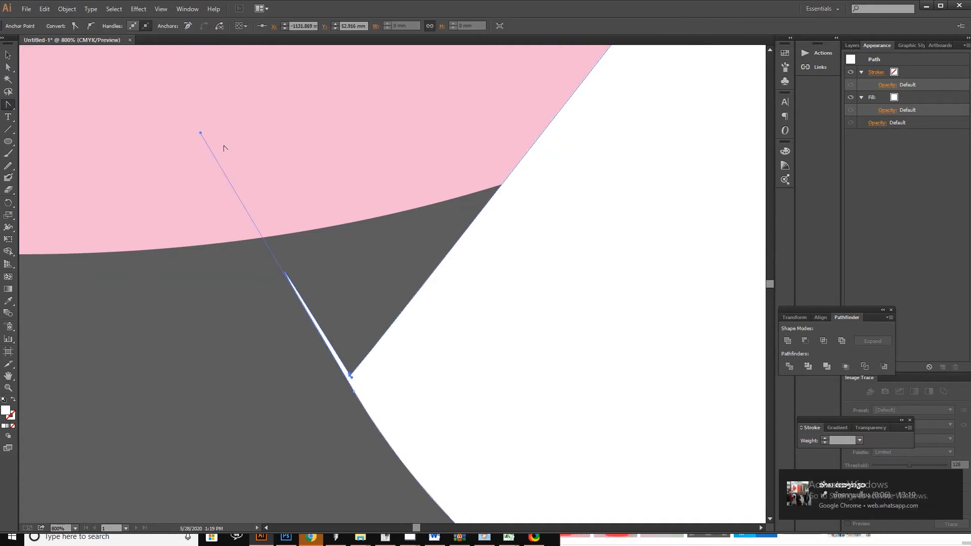
left_click(201, 133)
left_click(582, 285)
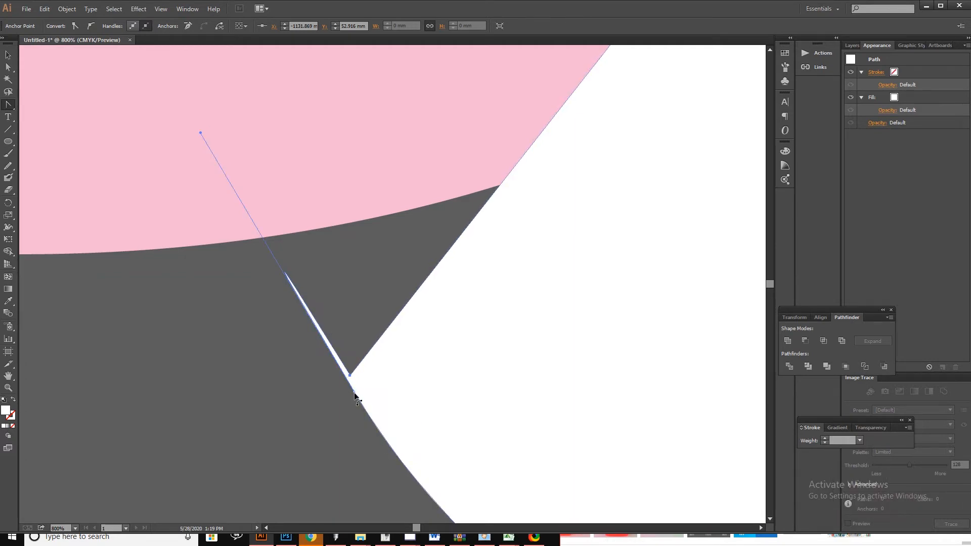
Move the spiked anchor point at the bottle's lower-left corner slightly closer to the neighbouring corner point.
key("a")
left_click_drag(353, 392, 351, 388)
key("ctrl+z")
key("ctrl+z")
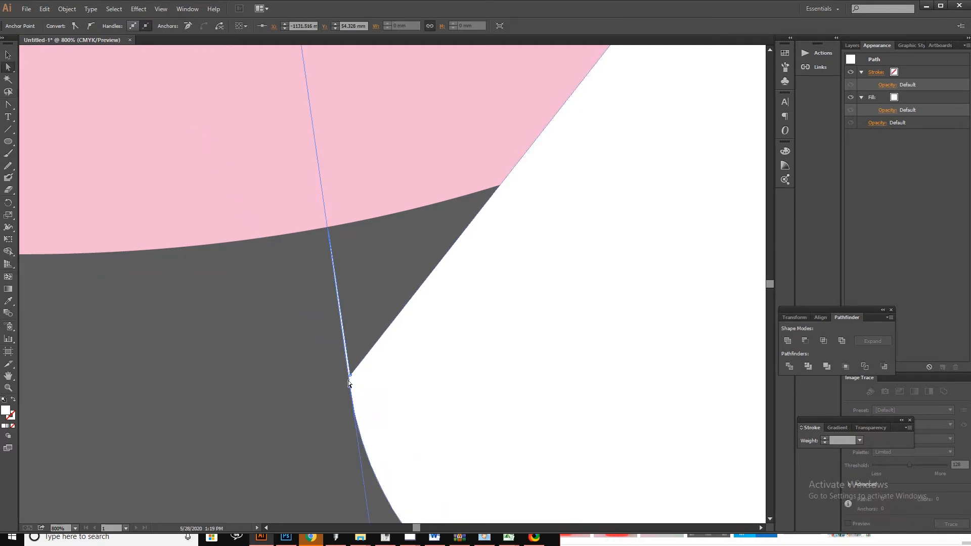
key("ctrl+shift+z")
key("ctrl+shift+z")
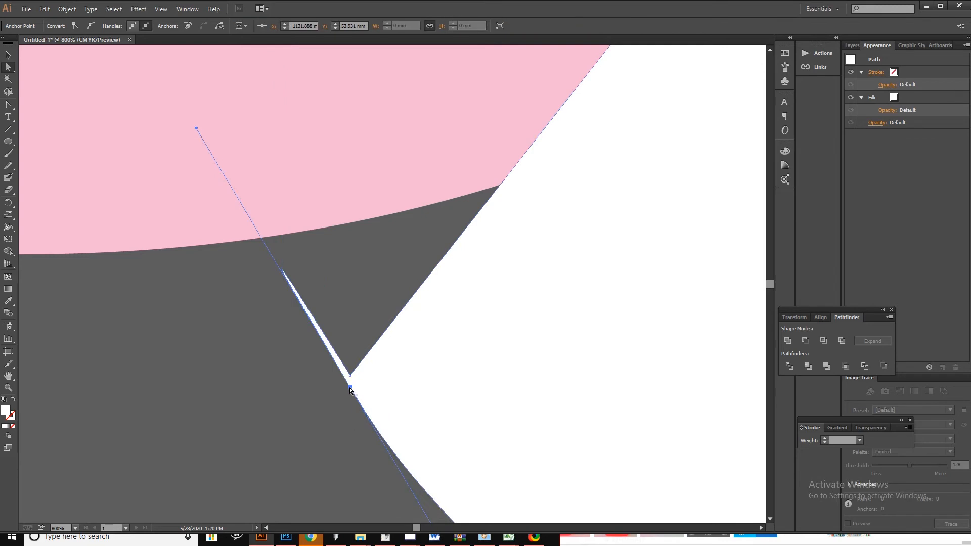
Remove the leftover curve handle at the bottle's lower-left corner and adjust the anchor point to form a clean corner without the spike.
key("shift+c")
left_click(196, 129)
scroll(354, 400, "up", 4)
key("a")
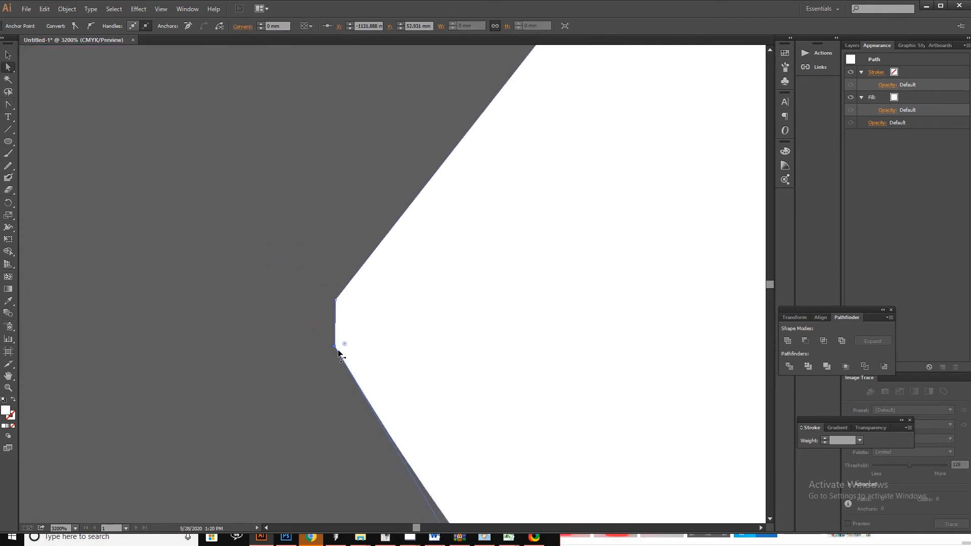
left_click_drag(335, 347, 340, 328)
scroll(350, 337, "down", 9)
scroll(426, 401, "up", 4)
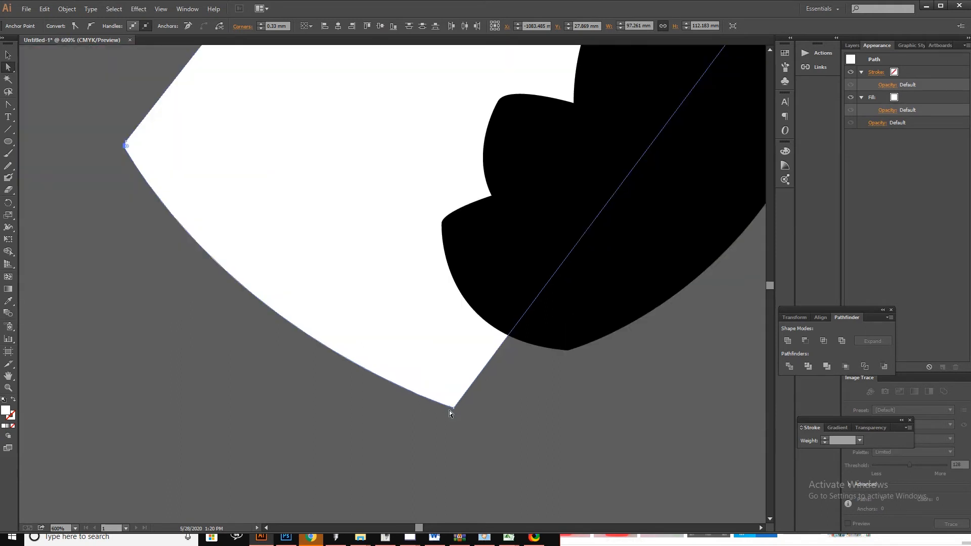
Move the anchor point at the bottle's lowest corner slightly upward to refine the bottom edge.
left_click(454, 407)
left_click(452, 399)
scroll(451, 399, "down", 7)
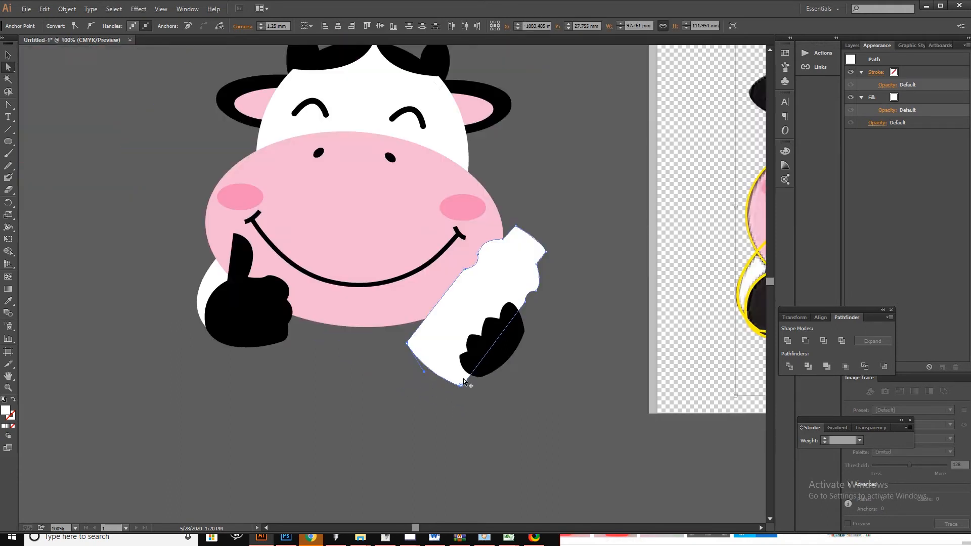
Select all parts of the traced cow and save the document as an Adobe Illustrator file named ງົວ.
left_click(7, 54)
left_click_drag(338, 134, 523, 405)
key("ctrl+g")
key("ctrl+s")
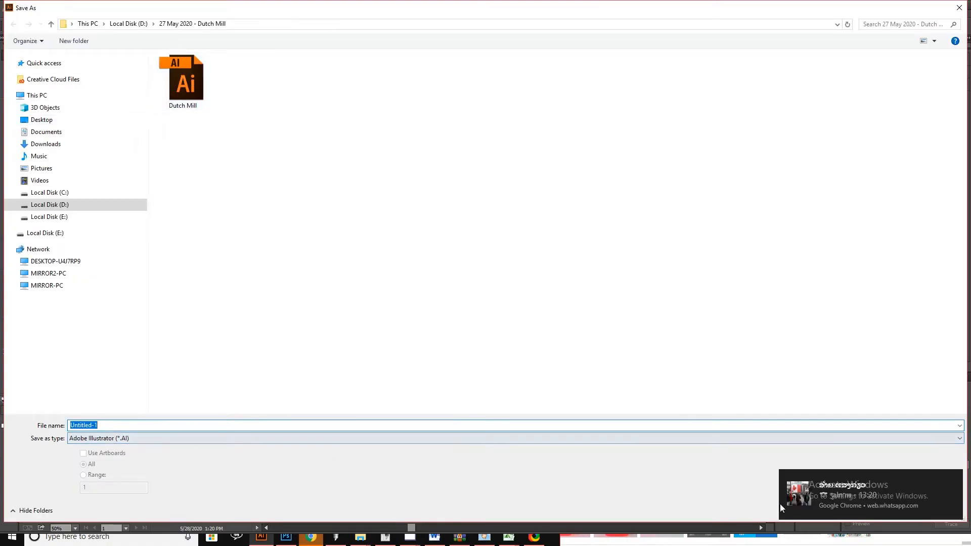
key("super+space")
key("super+space")
type("ງ")
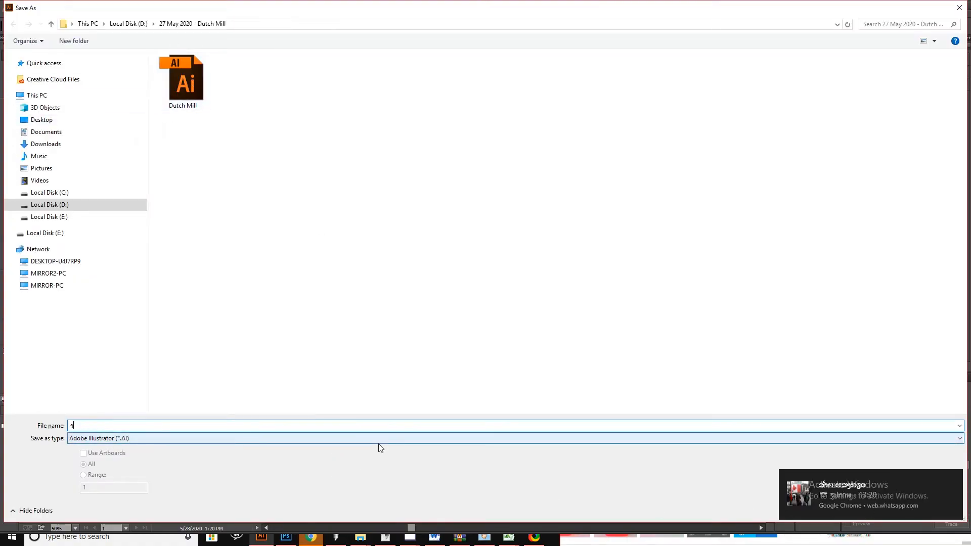
key("Return")
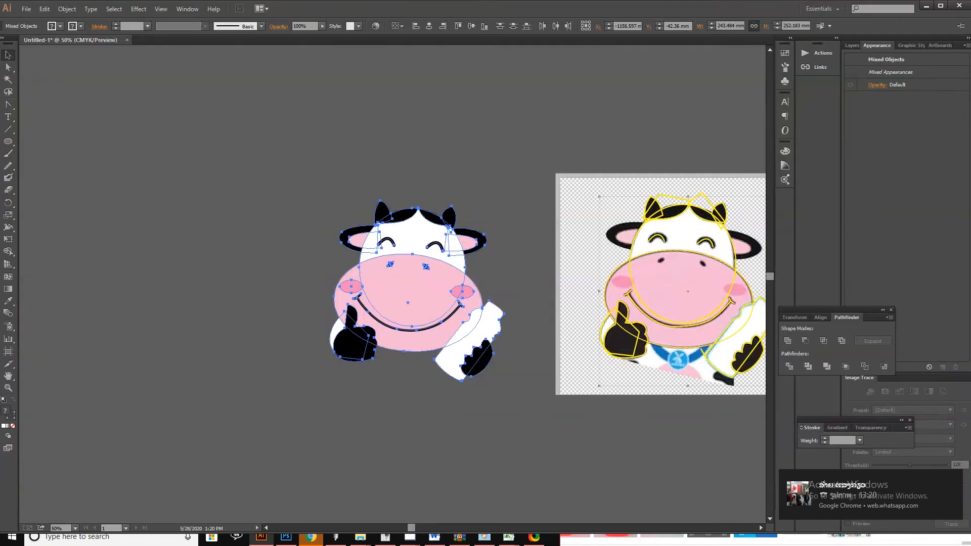
key("Return")
Compare the traced cow with the reference image, including the collar and body area below the chin.
scroll(474, 314, "right", 7)
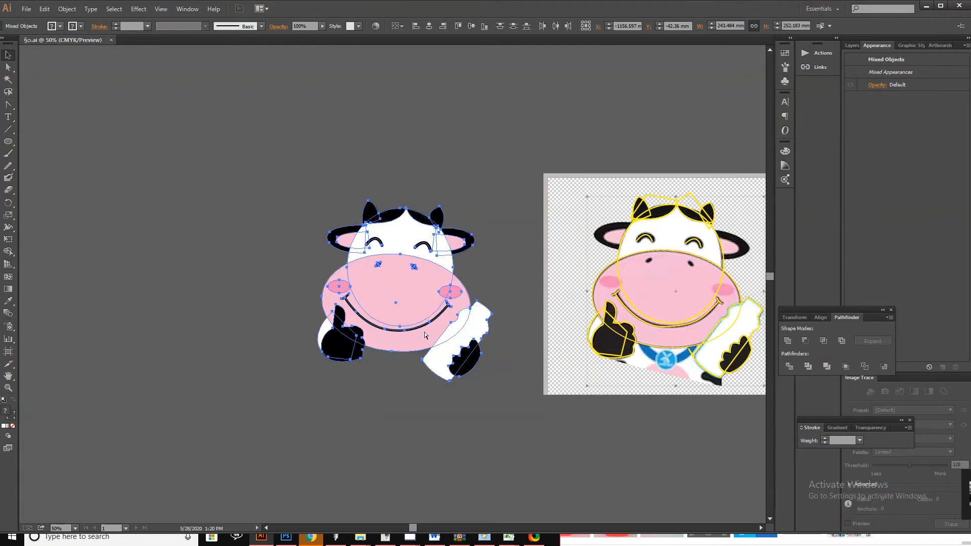
scroll(384, 360, "down", 1)
scroll(378, 359, "up", 2)
scroll(378, 359, "up", 1)
scroll(405, 353, "down", 2)
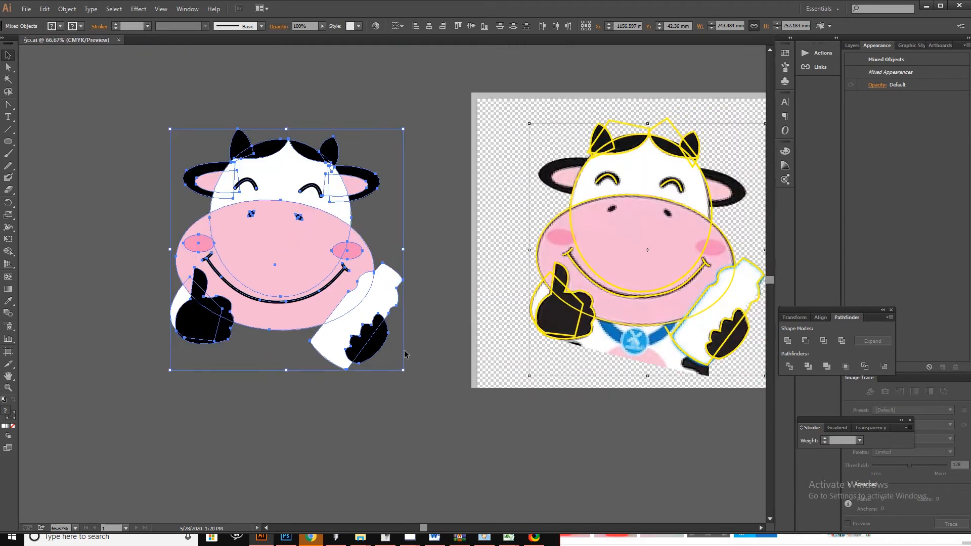
scroll(430, 354, "right", 1)
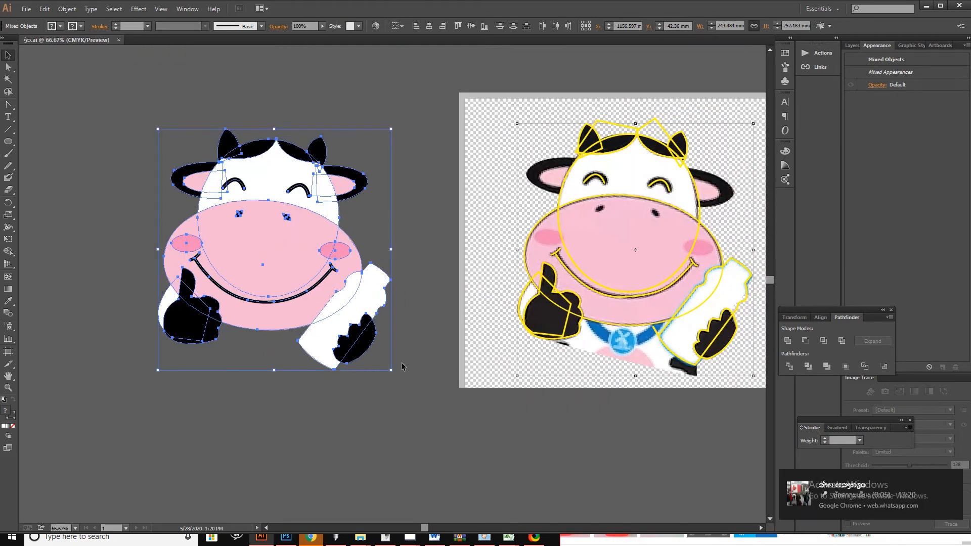
scroll(399, 363, "down", 2)
scroll(314, 374, "up", 1)
scroll(432, 364, "left", 1)
scroll(432, 363, "up", 1)
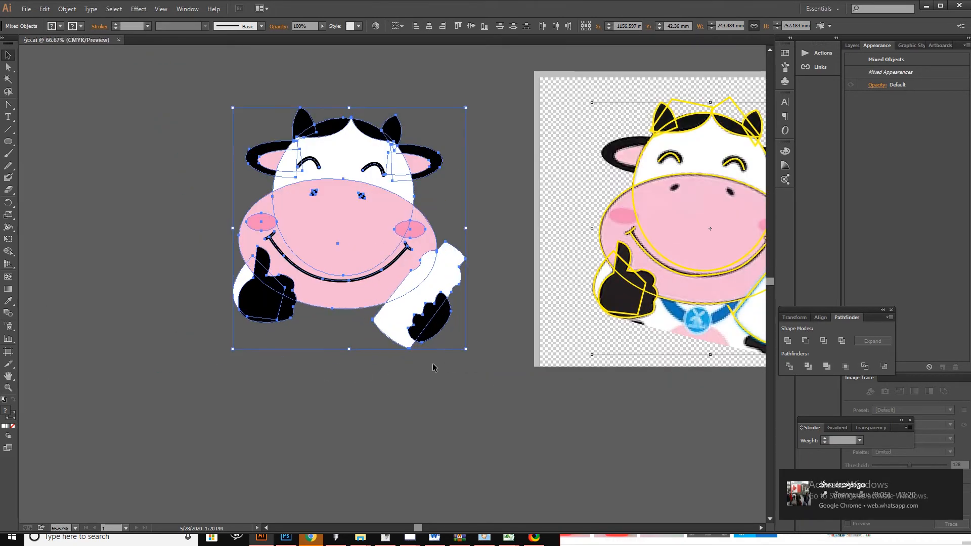
scroll(656, 217, "up", 2)
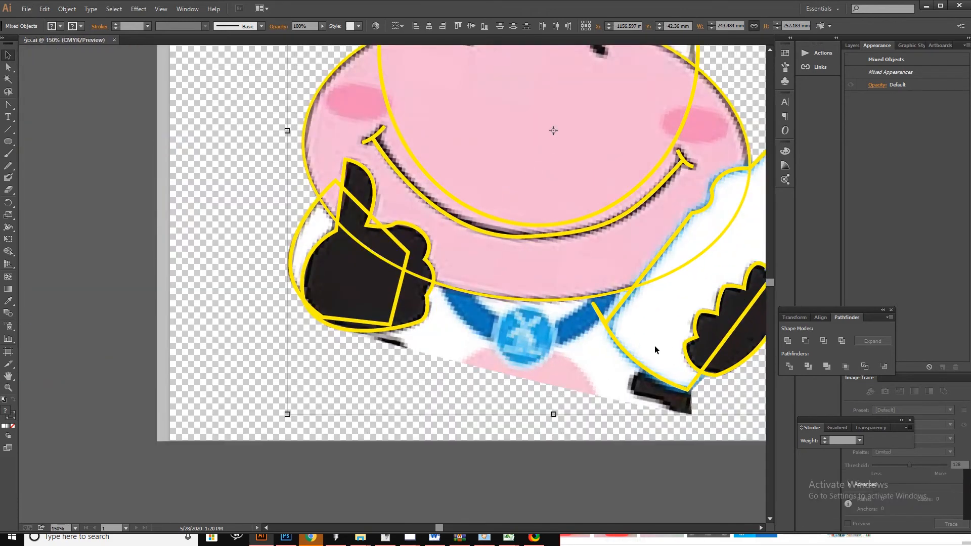
Trace an open curve about 79 mm wide and 25 mm deep along the collar below the chin with the Pen tool.
key("p")
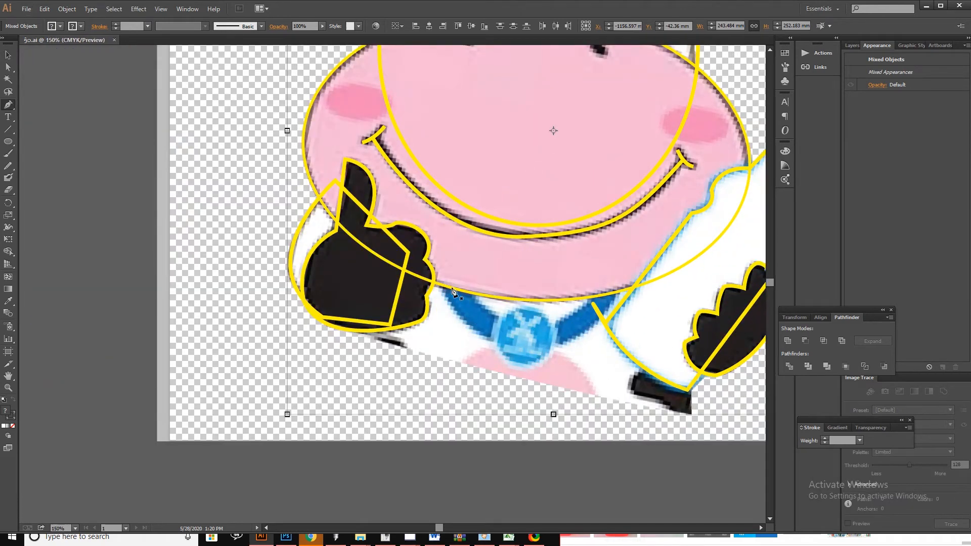
left_click(452, 289)
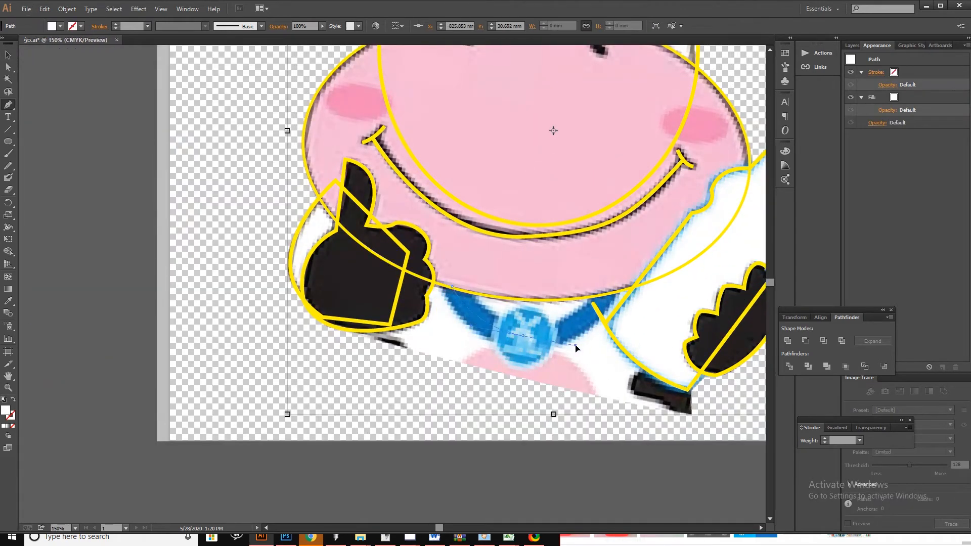
left_click_drag(576, 348, 575, 345)
left_click_drag(621, 282, 667, 218)
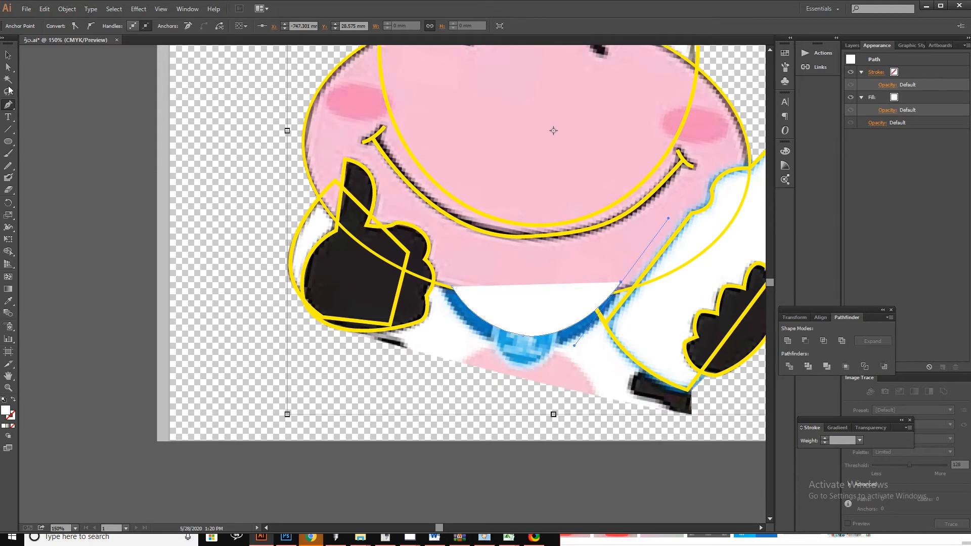
left_click(9, 56)
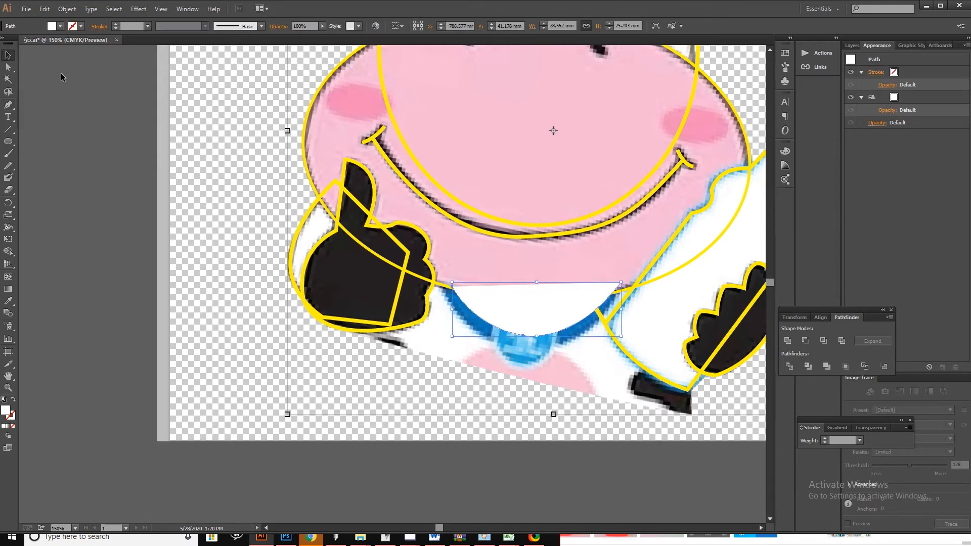
Give the collar curve no fill and an 11 mm blue stroke, and retrace its line with the Pencil tool.
left_click(60, 26)
left_click(7, 44)
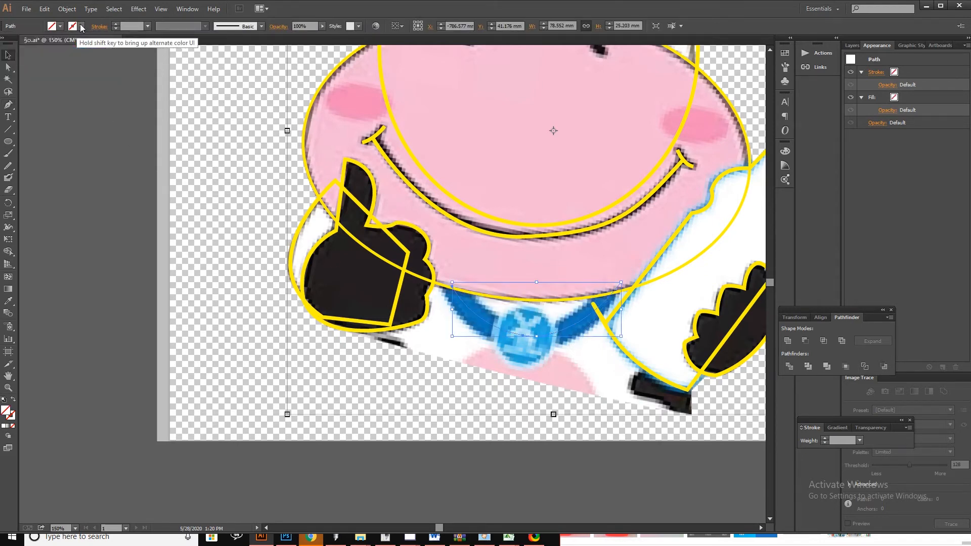
left_click(57, 44)
left_click(76, 51)
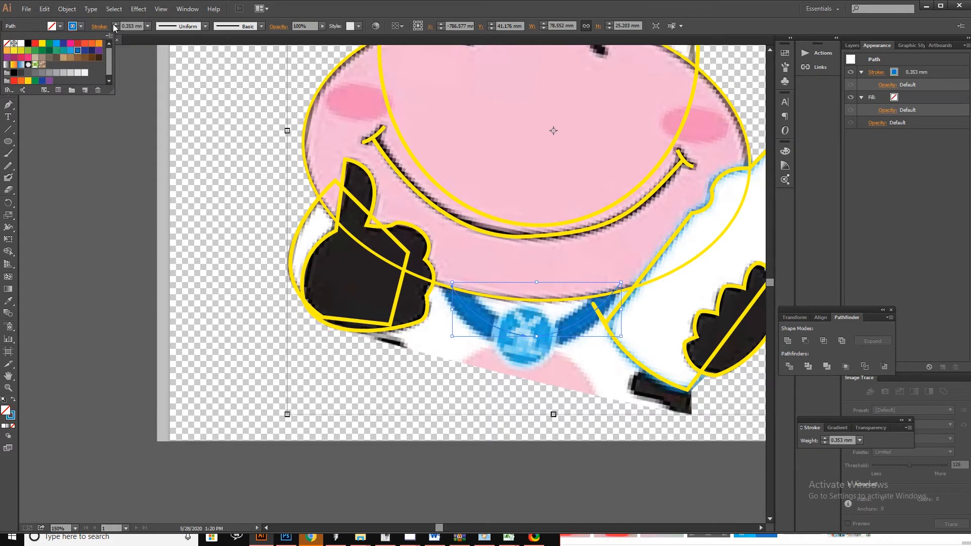
left_click(114, 25)
left_click(115, 25)
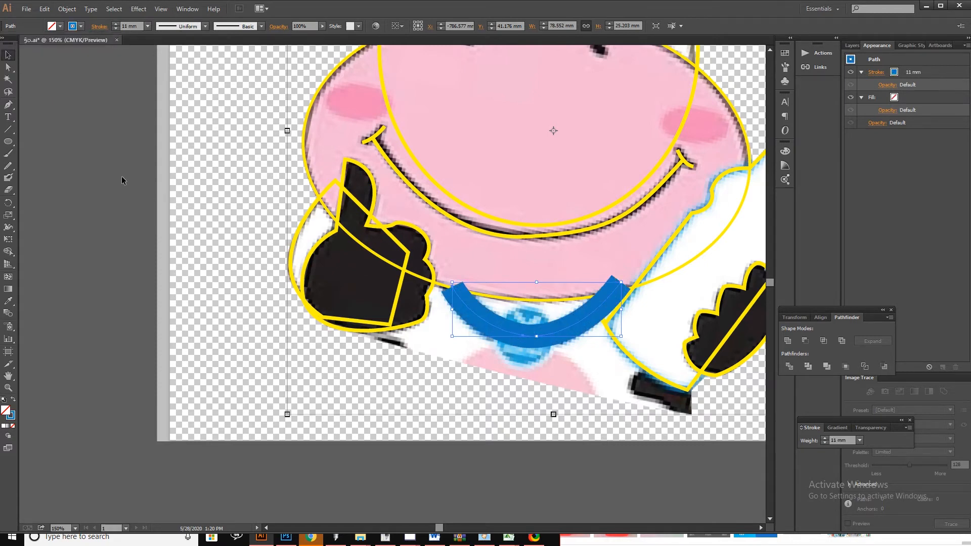
left_click(8, 166)
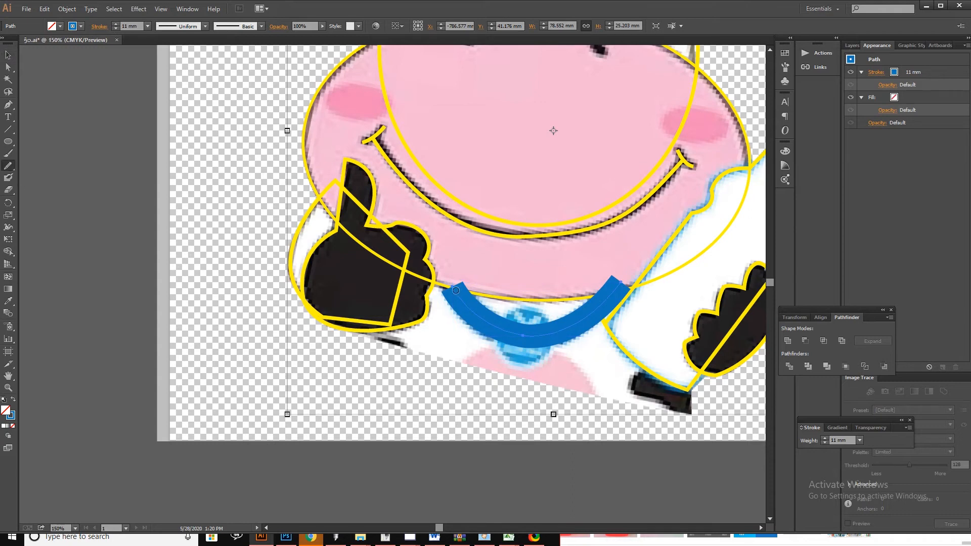
left_click_drag(616, 295, 617, 294)
Draw a circle about 28 mm across over the collar's medallion, with no stroke and a white fill.
left_click(8, 141)
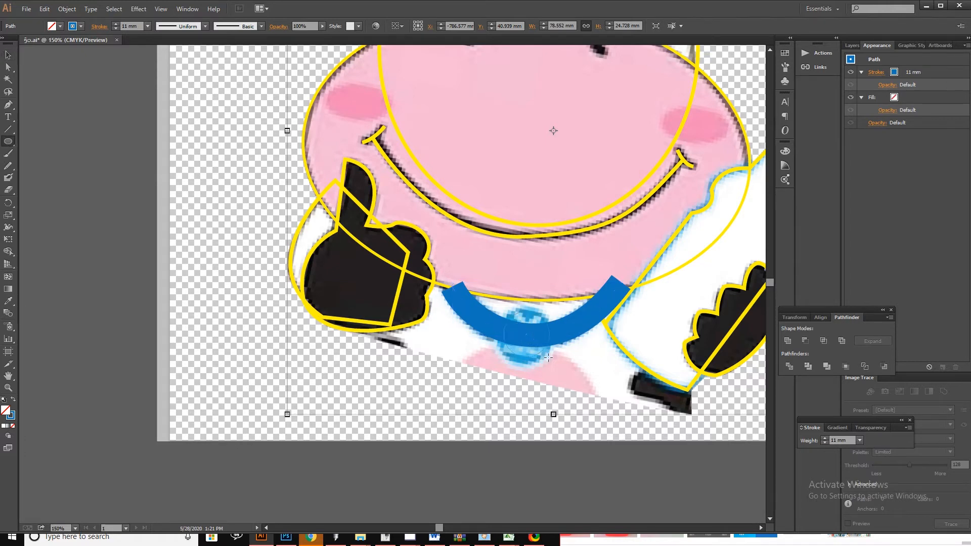
left_click_drag(548, 357, 556, 364)
left_click(8, 55)
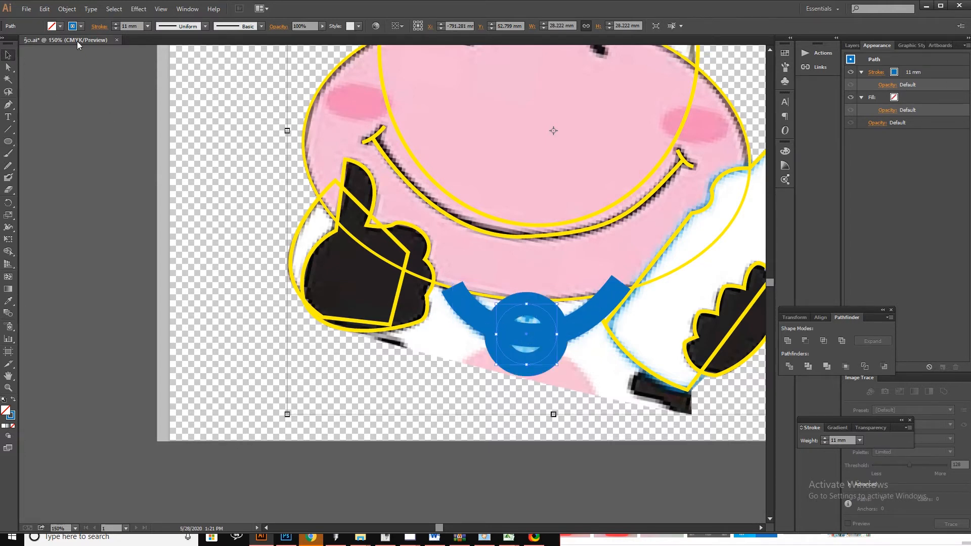
left_click(81, 26)
left_click(7, 42)
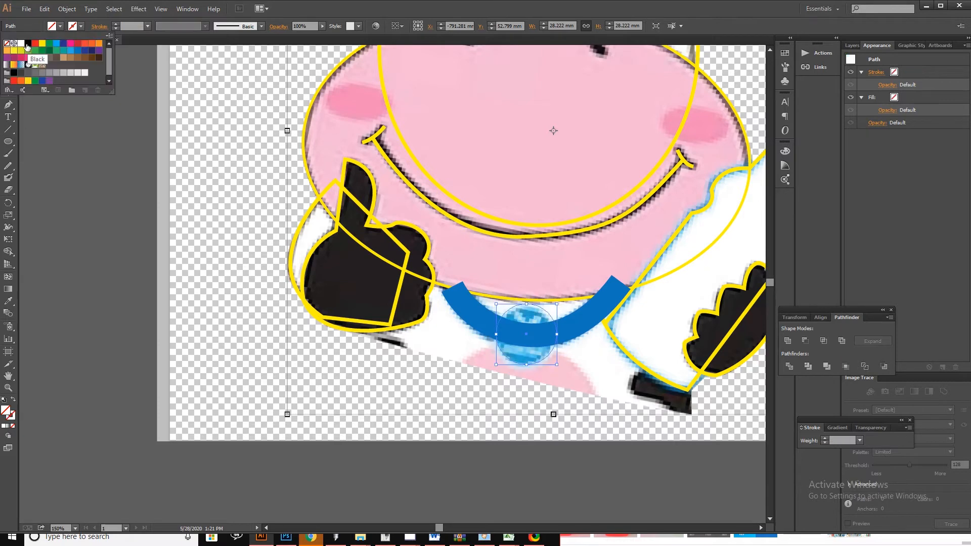
left_click(21, 43)
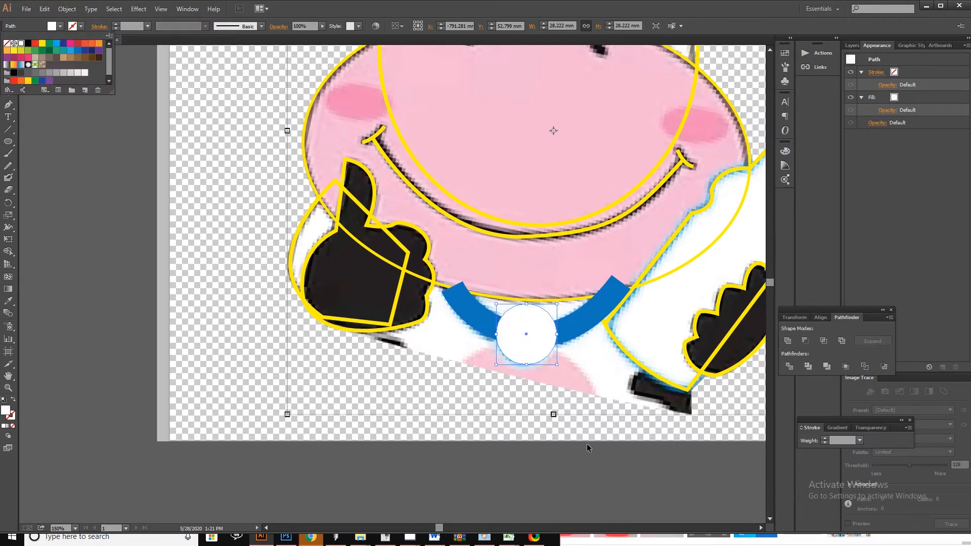
Examine the original cow on the sign artwork for the shape of its medallion, pink belly and lower body.
left_click(552, 480)
scroll(547, 434, "down", 3)
scroll(549, 434, "right", 3)
scroll(566, 437, "up", 2)
scroll(524, 428, "down", 1)
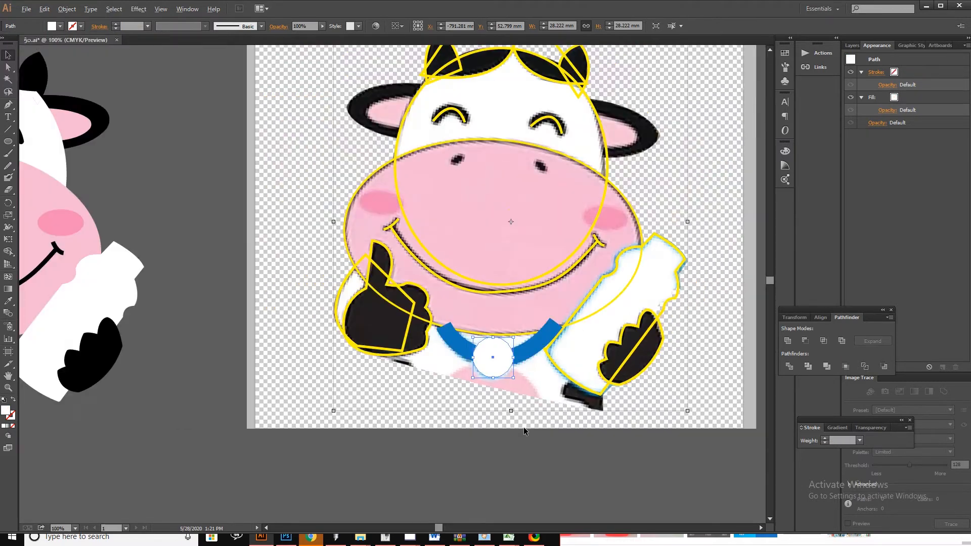
scroll(523, 427, "down", 2)
scroll(521, 425, "up", 2)
scroll(521, 424, "down", 5)
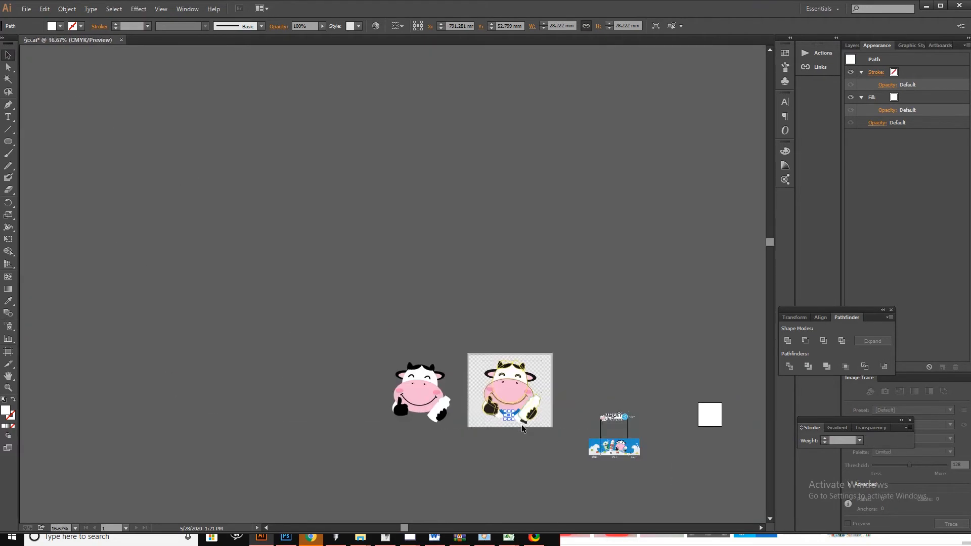
scroll(578, 449, "up", 7)
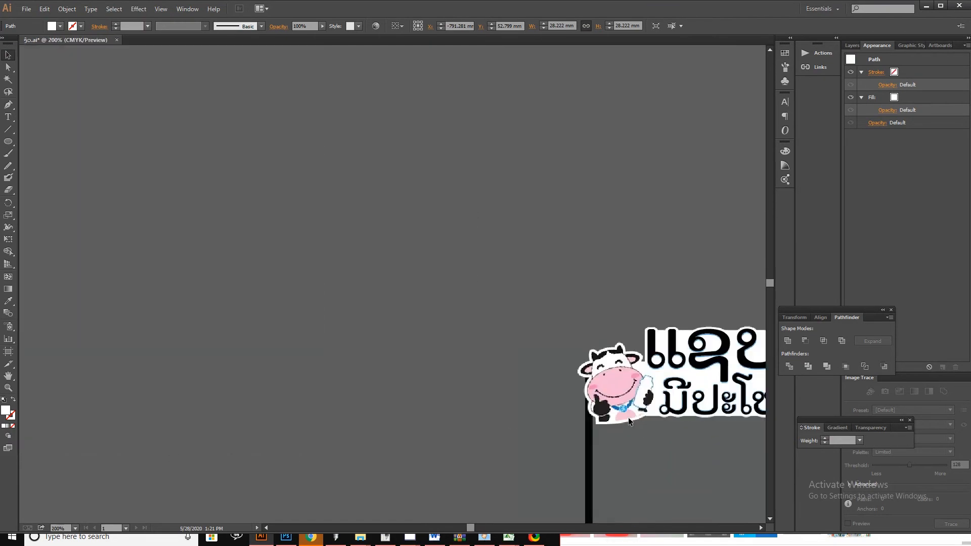
scroll(627, 417, "up", 4)
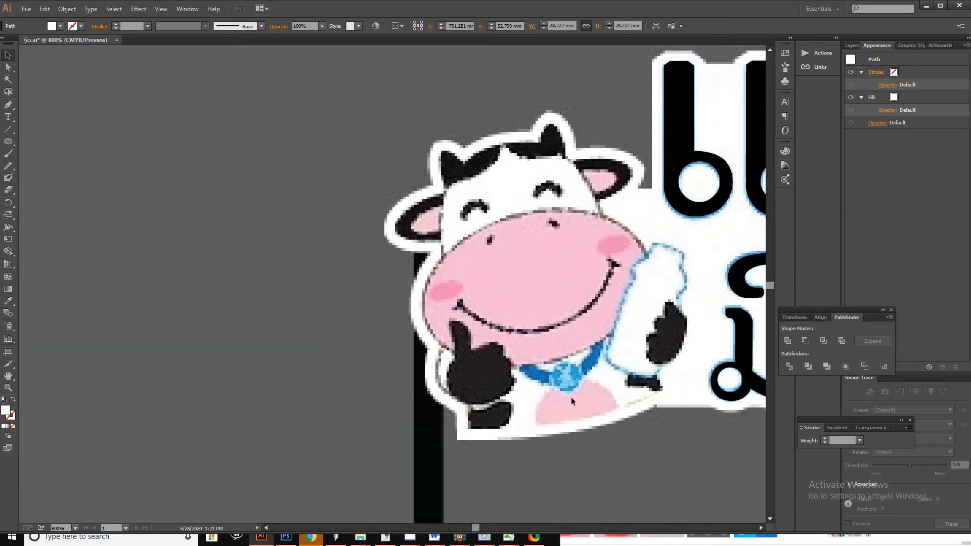
key("p")
scroll(578, 402, "down", 5)
scroll(262, 381, "left", 2)
scroll(261, 380, "left", 10)
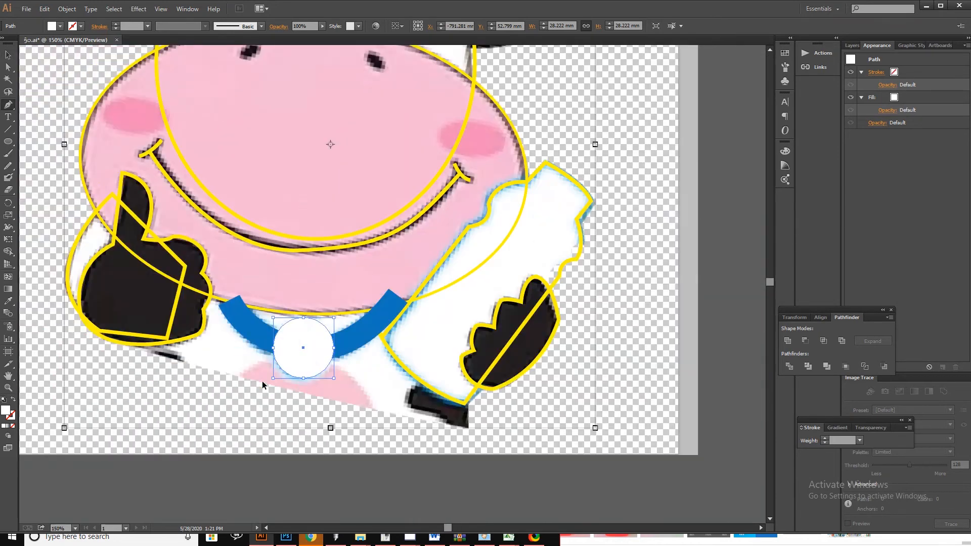
Draw a white ellipse over the pink belly patch below the medallion and enlarge it to about 75 by 92 mm.
scroll(262, 380, "down", 2)
left_click(8, 142)
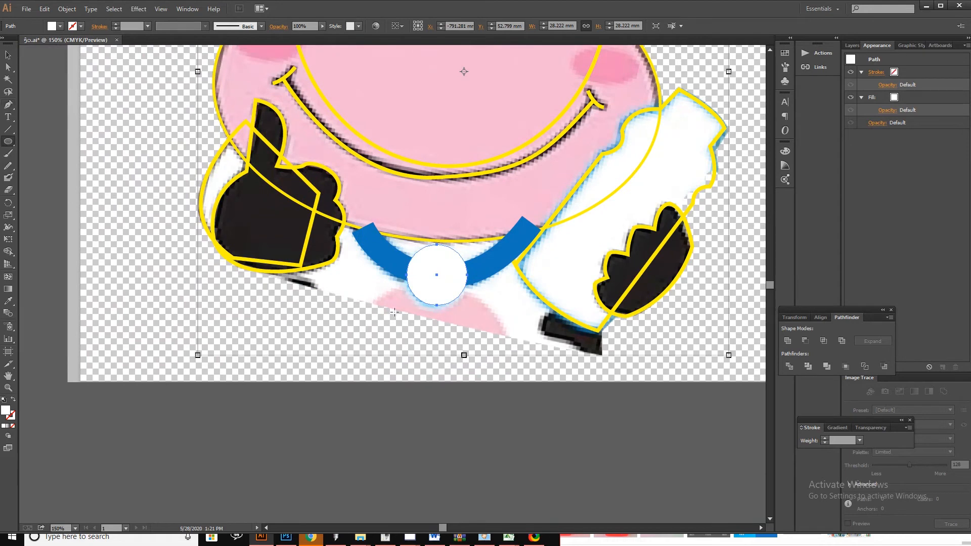
mouse_move(374, 307)
left_mouse_down()
mouse_move(507, 427)
mouse_move(512, 482)
left_mouse_up()
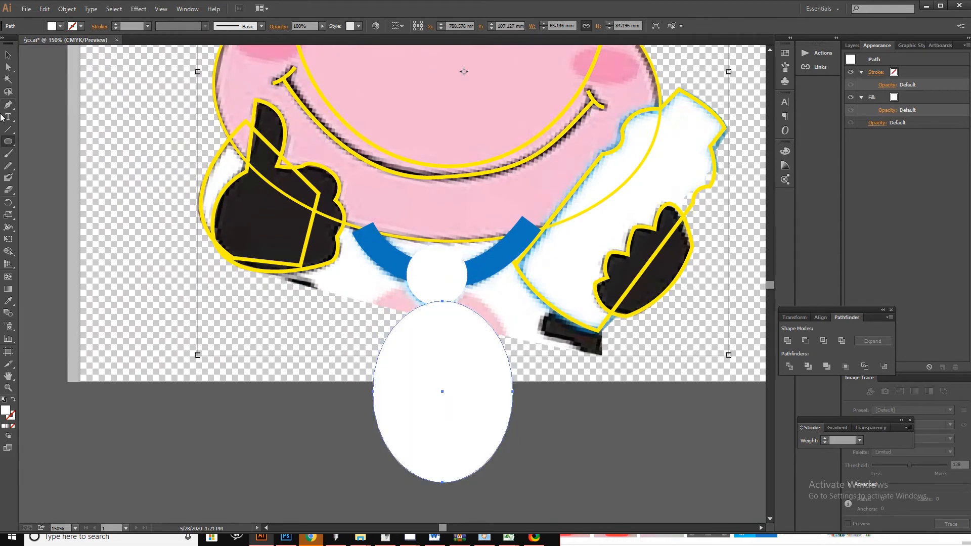
left_click(9, 57)
left_click_drag(373, 301, 362, 284)
left_click_drag(362, 384, 352, 383)
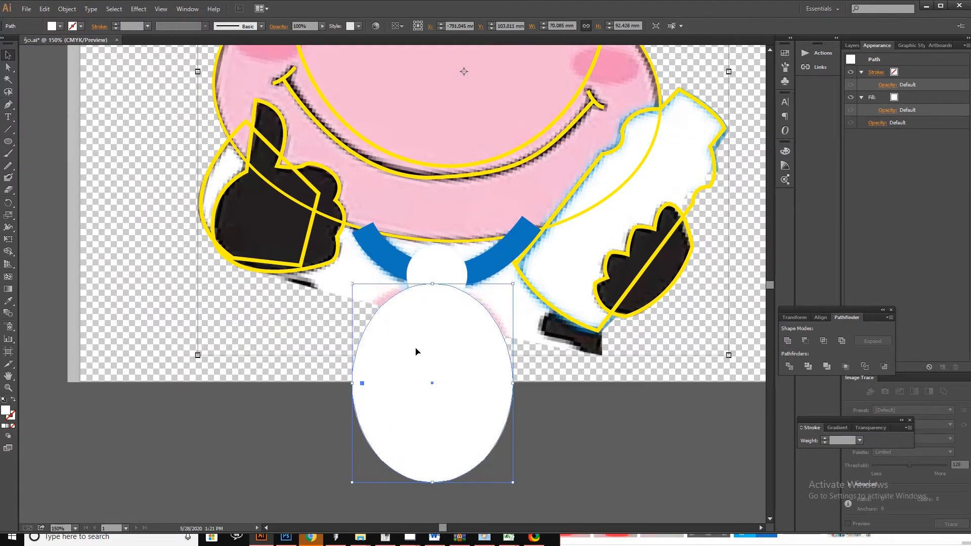
Rotate the belly ellipse slightly clockwise, shift it towards the raised thumb, and widen it to about 82.5 mm to match the pink patch.
left_click_drag(516, 279, 526, 287)
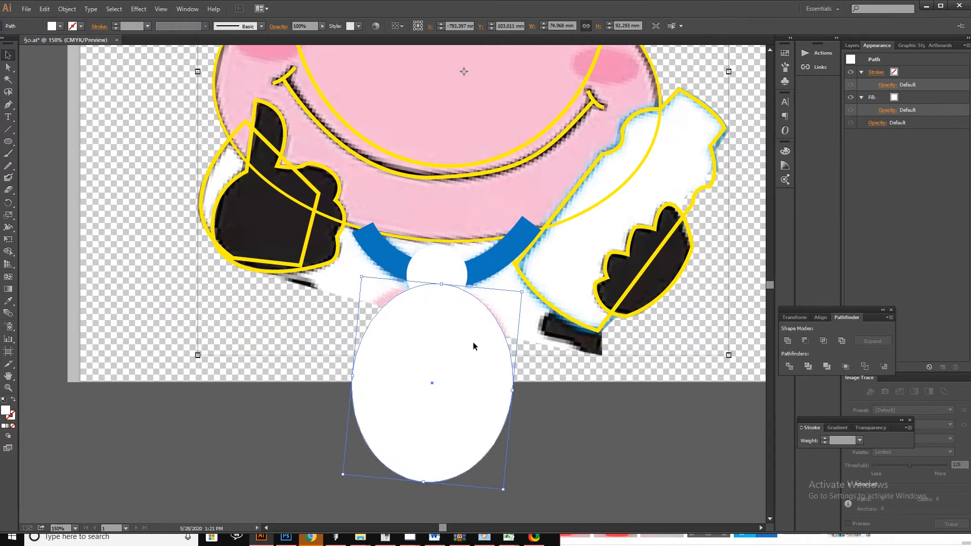
left_click_drag(498, 335, 489, 334)
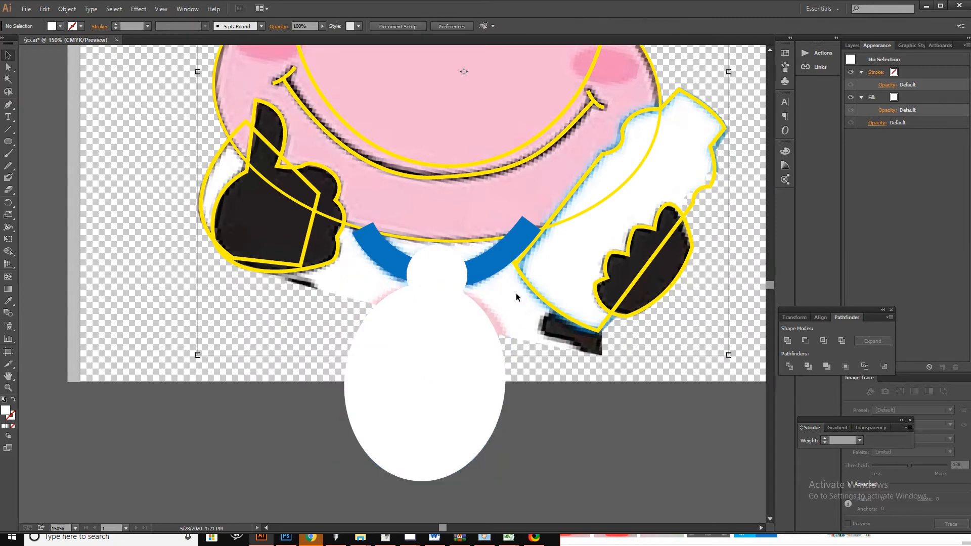
left_click_drag(505, 388, 515, 388)
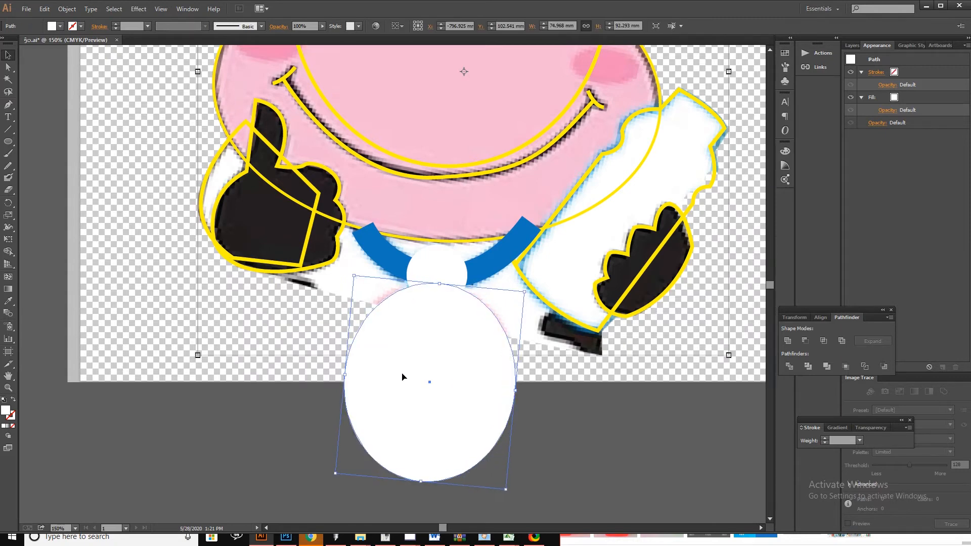
left_click_drag(349, 377, 341, 377)
Stretch the belly ellipse downward to about 103 mm tall, shorten it slightly from its lower edge, and deselect it.
scroll(424, 446, "down", 2)
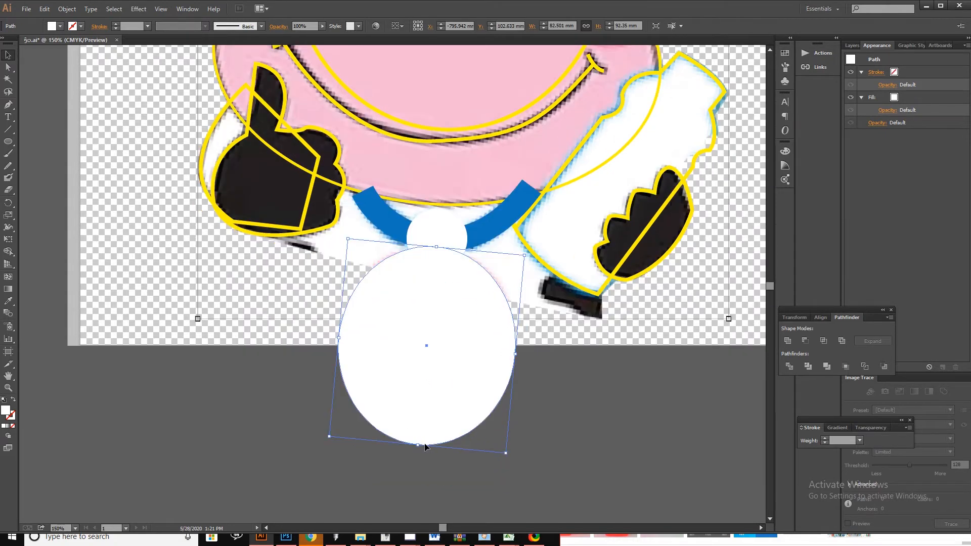
left_click_drag(418, 447, 421, 478)
scroll(552, 427, "down", 1)
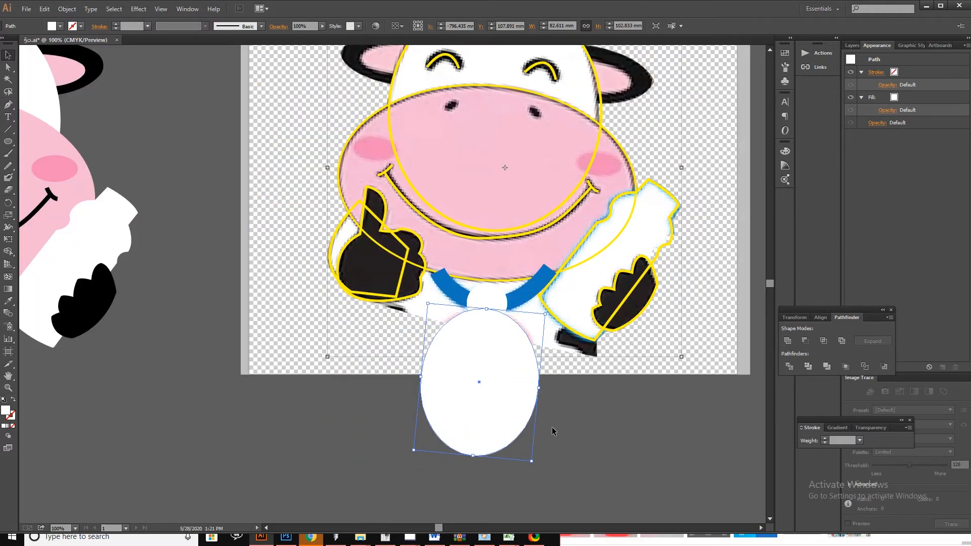
scroll(544, 443, "up", 3)
left_click_drag(472, 516, 499, 501)
left_click(565, 481)
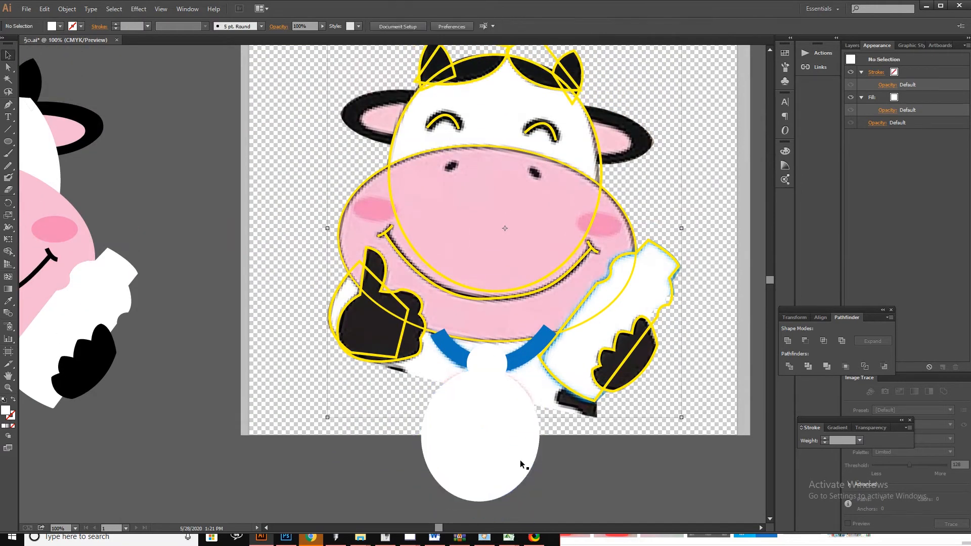
Trace a closed white patch over the dark spot beneath the raised arm on the reference cow with the Pen tool.
left_click(520, 442)
scroll(520, 444, "up", 1)
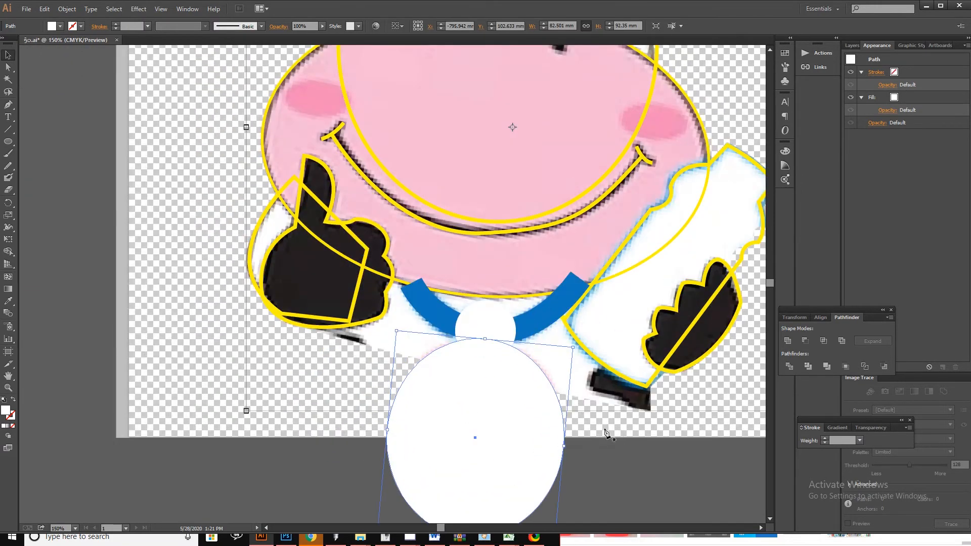
key("p")
left_click(605, 359)
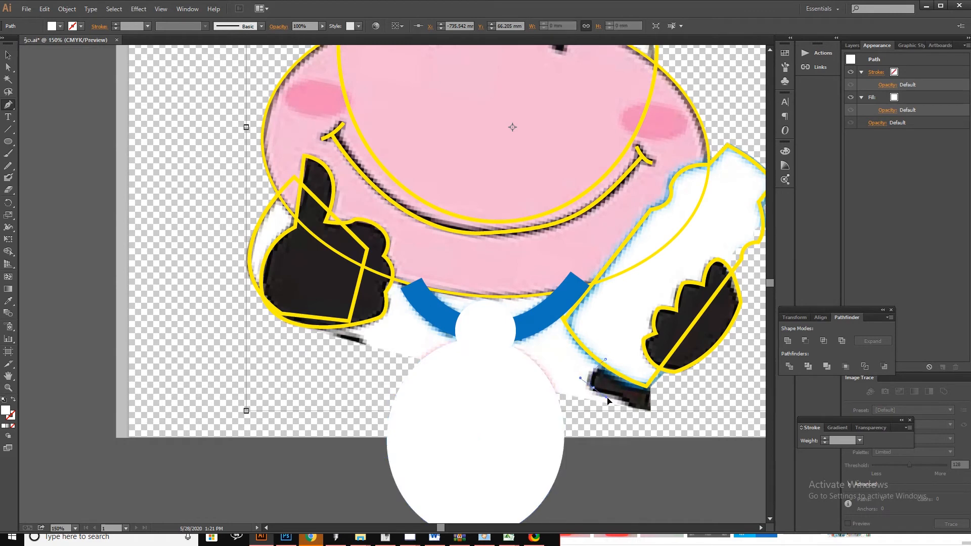
left_click(594, 390)
left_click_drag(627, 412, 630, 421)
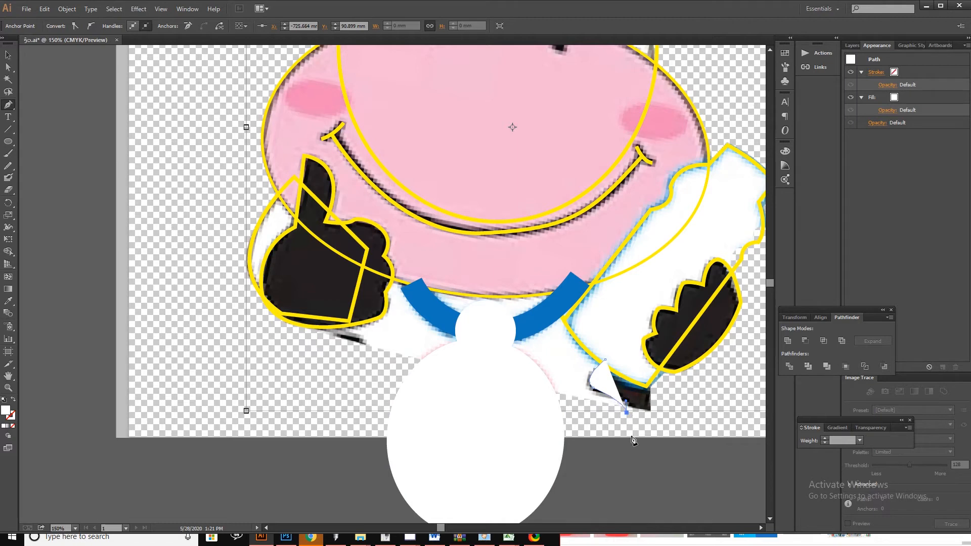
left_click_drag(654, 455, 676, 462)
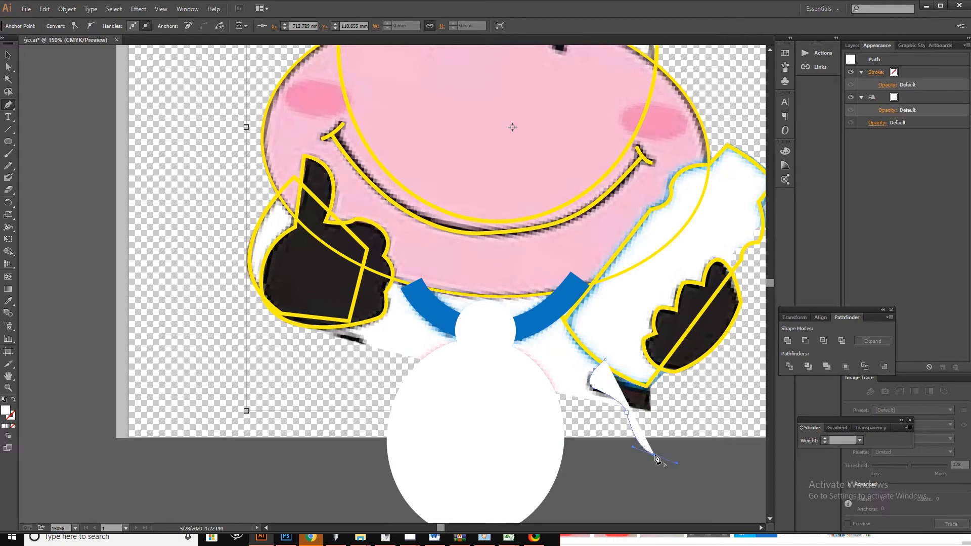
left_click(680, 412)
left_click(654, 352)
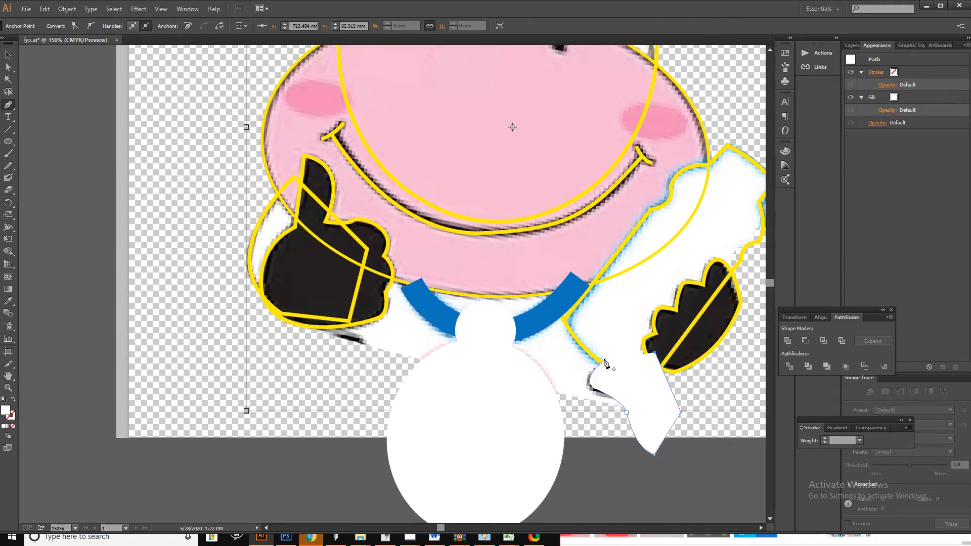
scroll(601, 362, "left", 1)
left_click(349, 304)
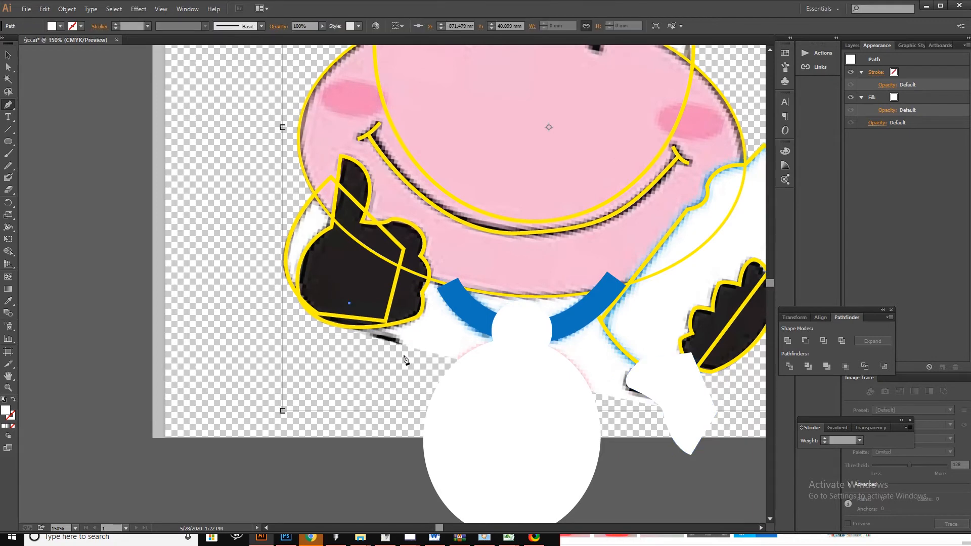
key("ctrl+z")
Try to place a copy of the white belly ellipse beneath the vector cow's head.
scroll(582, 359, "down", 2)
scroll(580, 357, "left", 4)
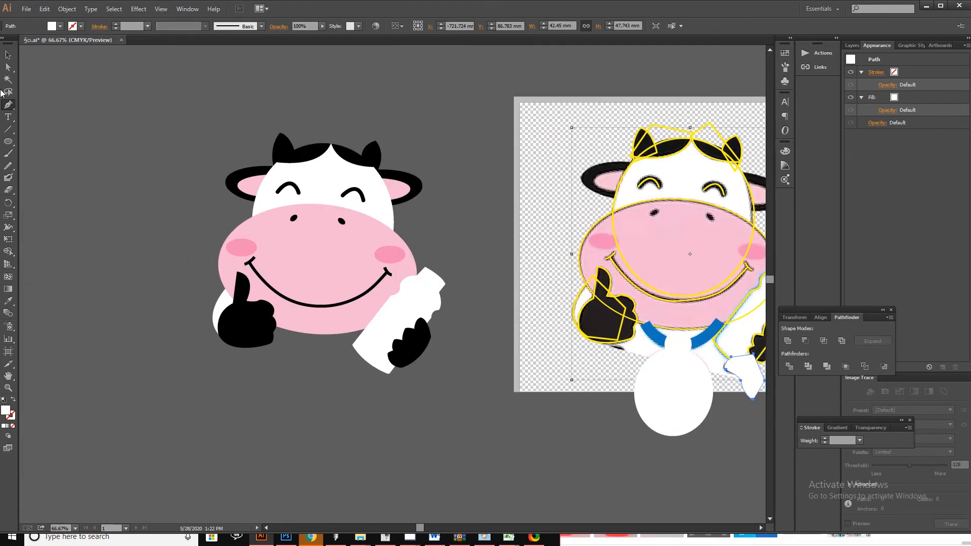
left_click(10, 55)
scroll(335, 282, "right", 1)
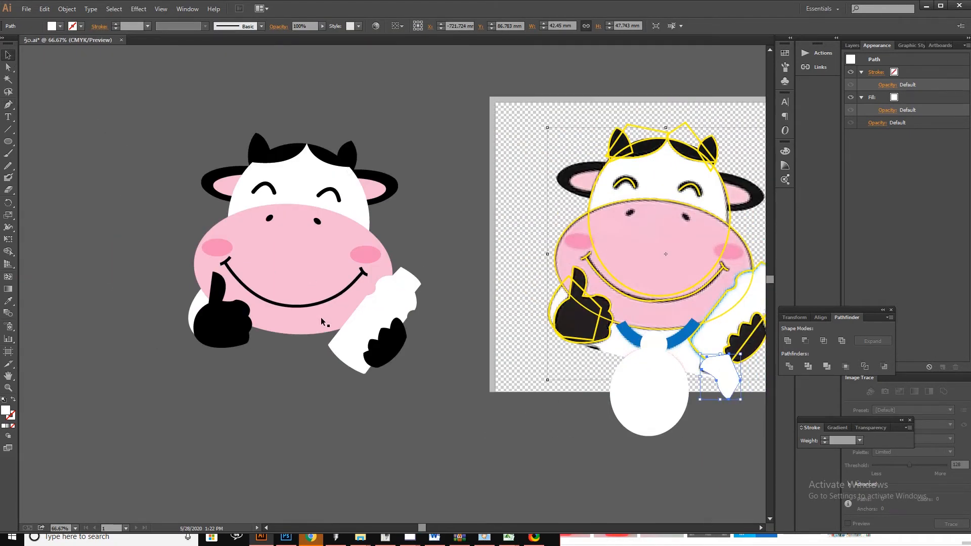
left_click(306, 397)
left_click_drag(307, 397, 308, 405)
key("ctrl+z")
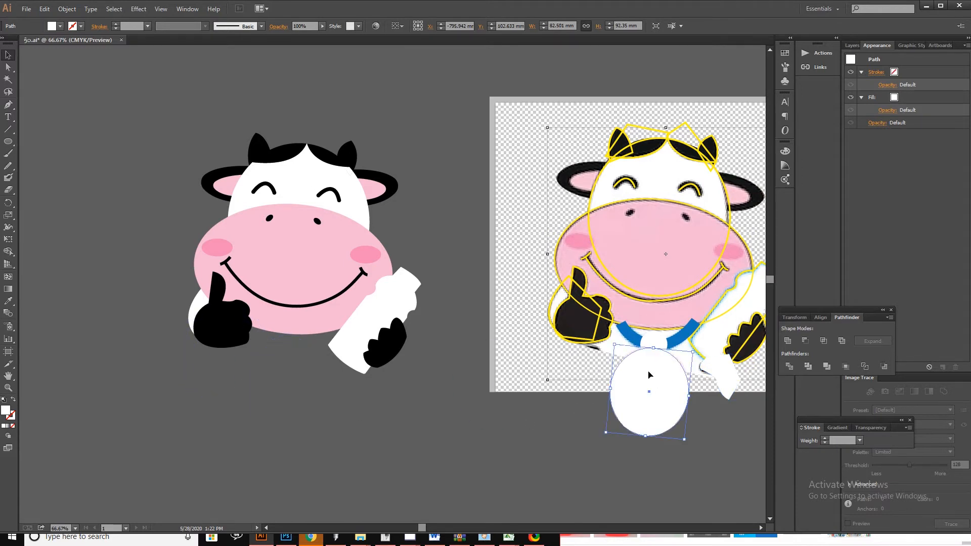
Group the blue collar with the white medallion on the reference and bring the group to the front.
left_click(653, 341)
left_click(687, 337, "shift")
left_click(676, 339)
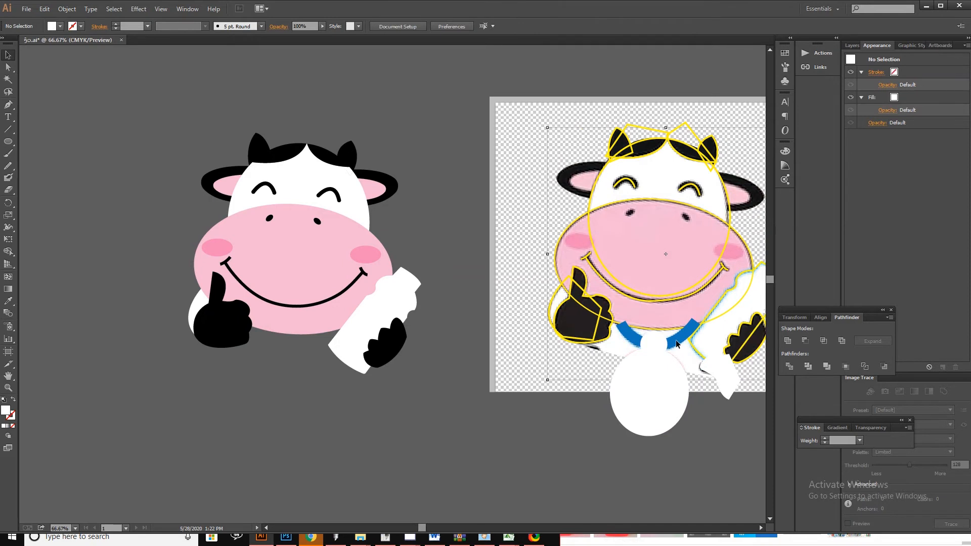
left_click(676, 340)
left_click(654, 344, "shift")
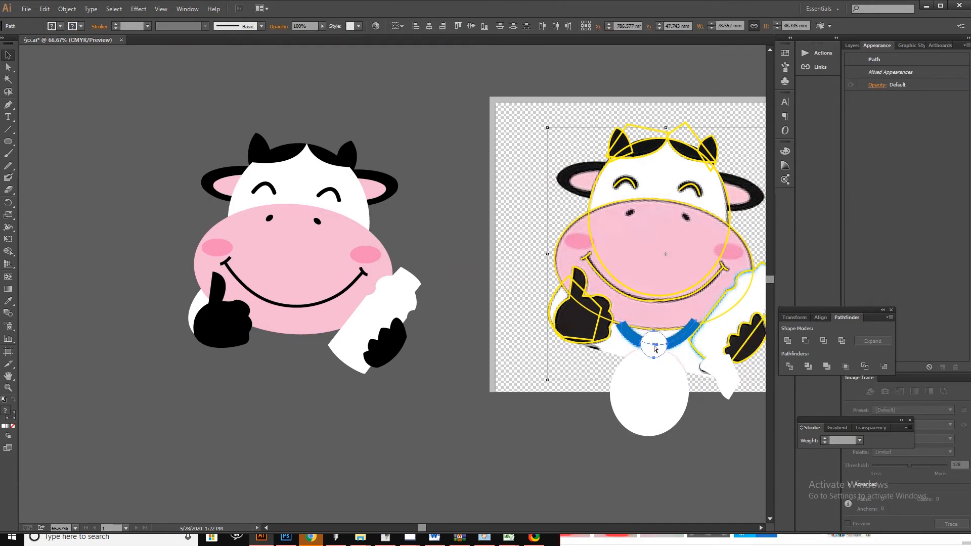
key("ctrl+g")
right_click(655, 343)
mouse_move(719, 429)
left_click(790, 428)
Copy the collar, medallion and belly ellipse together and place the copies centrally under the vector cow's chin.
left_click(674, 399, "shift")
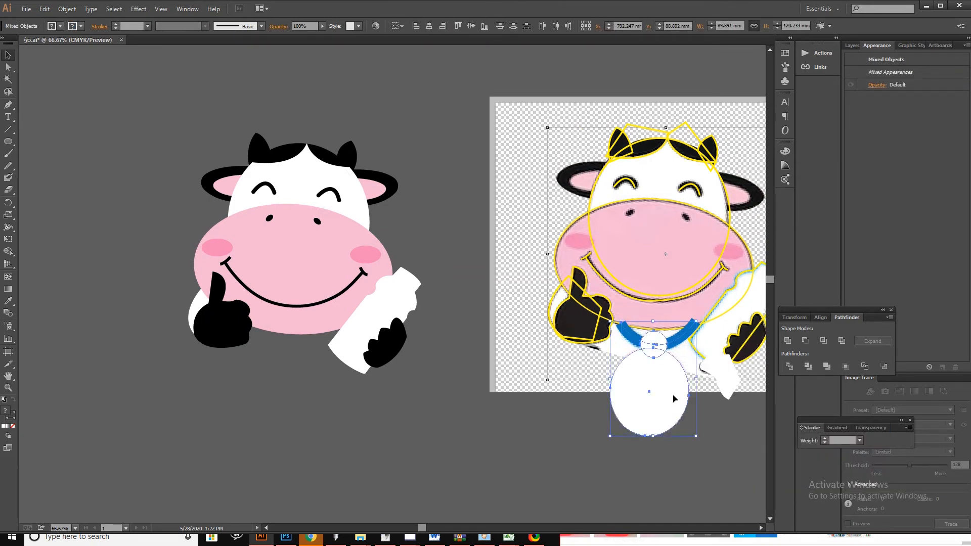
left_click_drag(674, 394, 329, 407)
left_click_drag(330, 407, 310, 402)
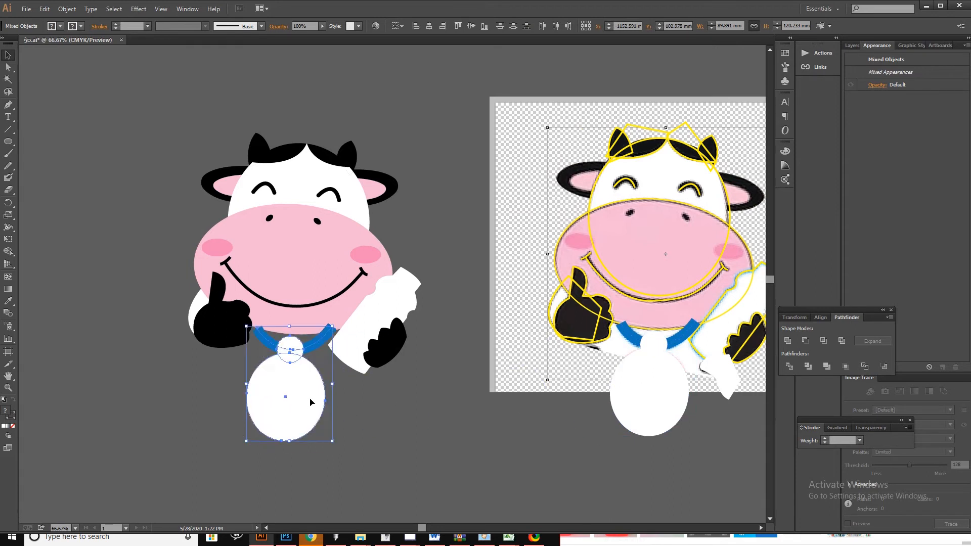
left_click(461, 373)
Send the copied collar, medallion and belly ellipse to the back, behind the vector cow's head.
right_click(312, 382)
left_click(354, 412)
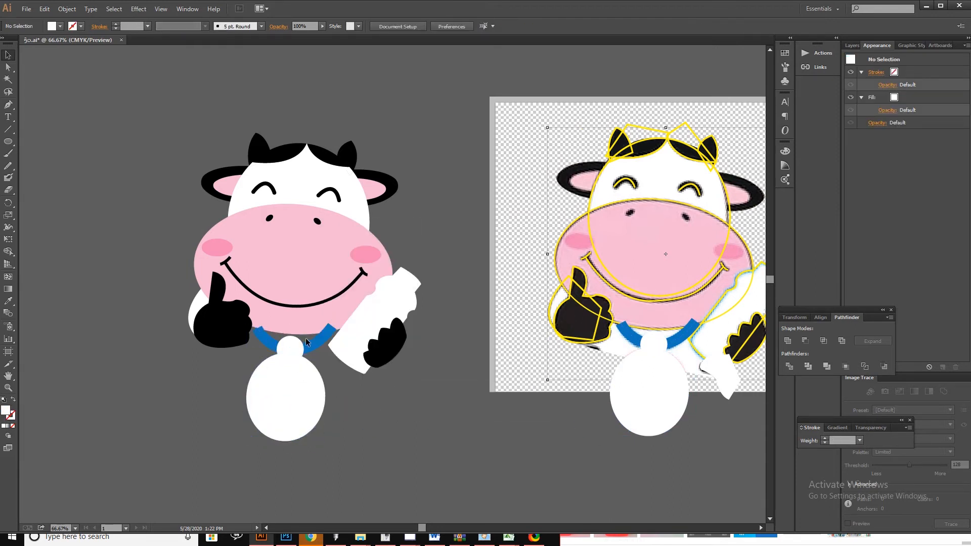
right_click(293, 396)
mouse_move(363, 478)
left_click(445, 511)
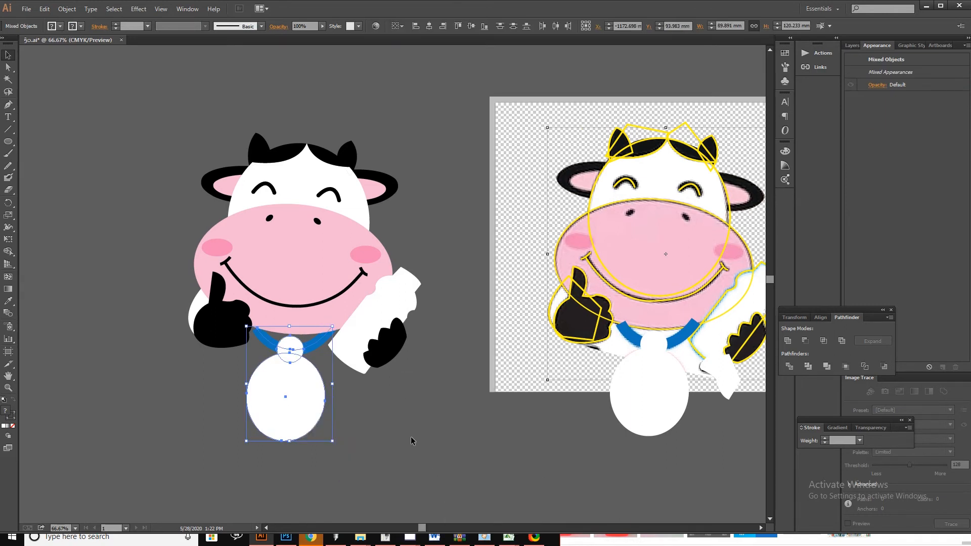
left_click(411, 437)
Nudge the copied collar, medallion and belly ellipse together slightly up towards the muzzle.
left_click(305, 404)
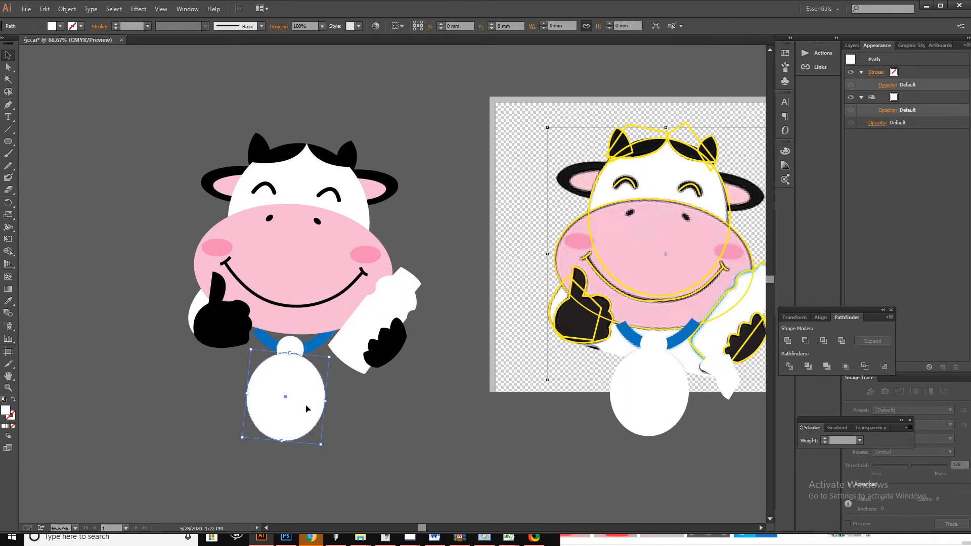
left_click(291, 347, "shift")
key("ctrl+shift+bracketright")
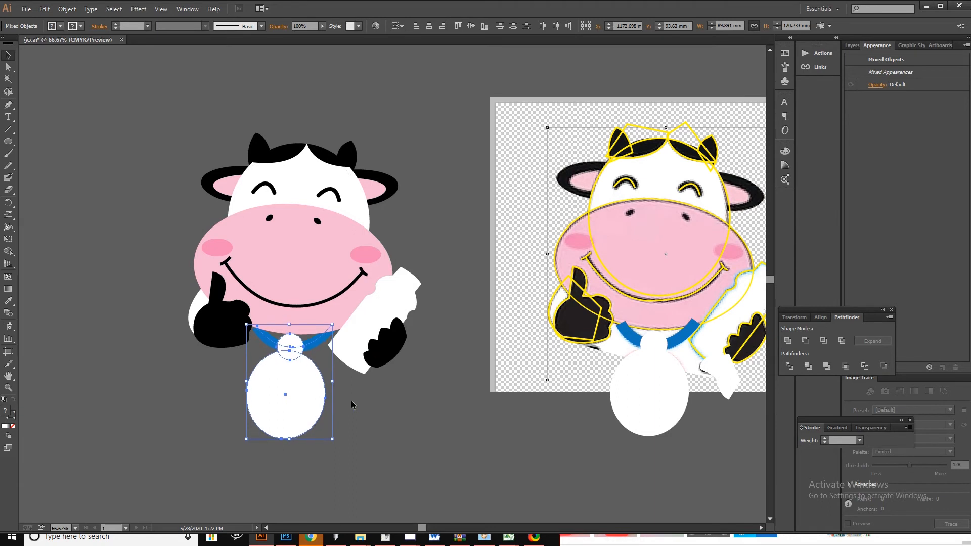
left_click(353, 405)
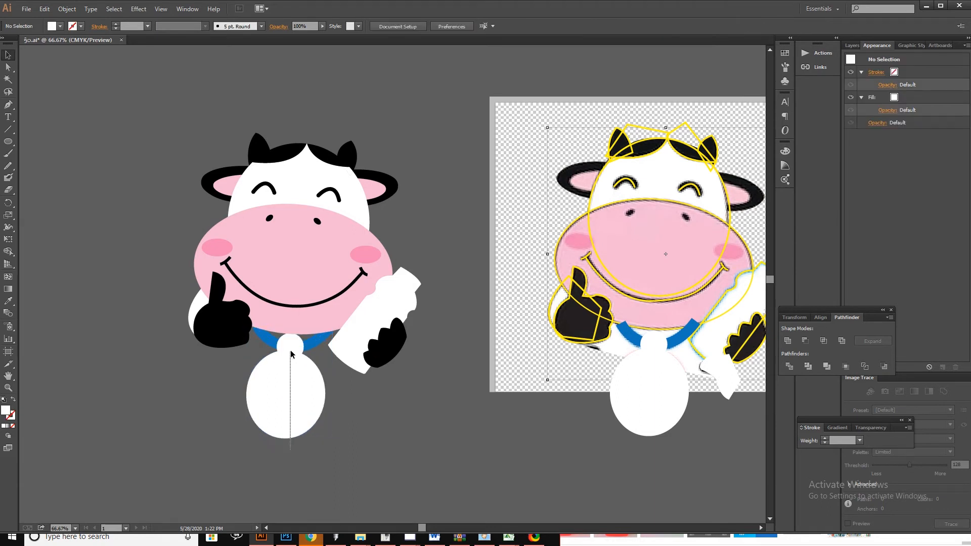
left_click_drag(282, 464, 316, 347)
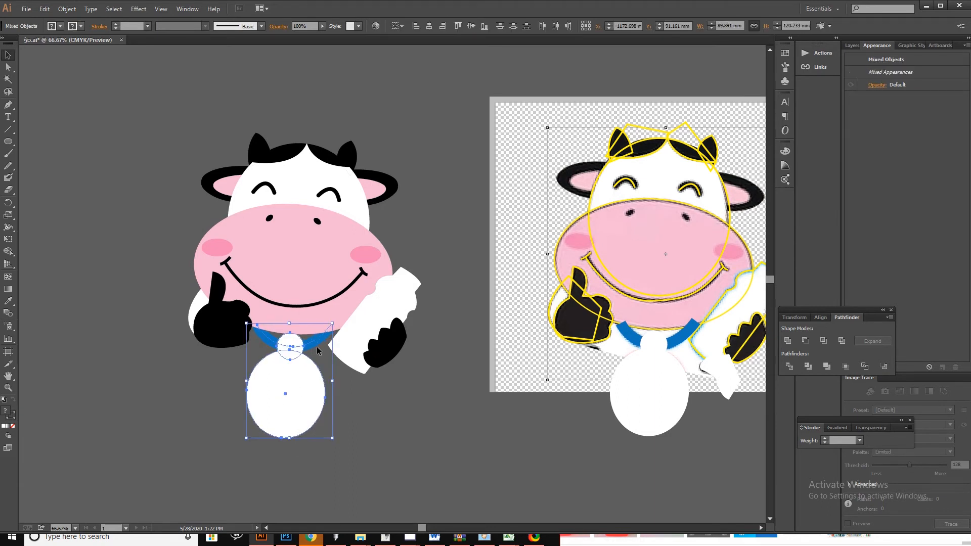
left_click(420, 400)
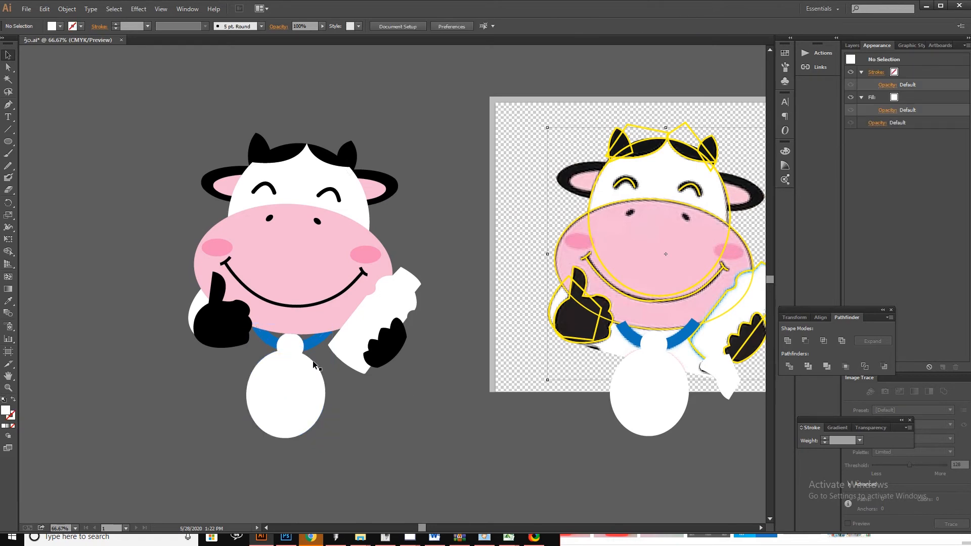
left_click(295, 347)
double_click(292, 349)
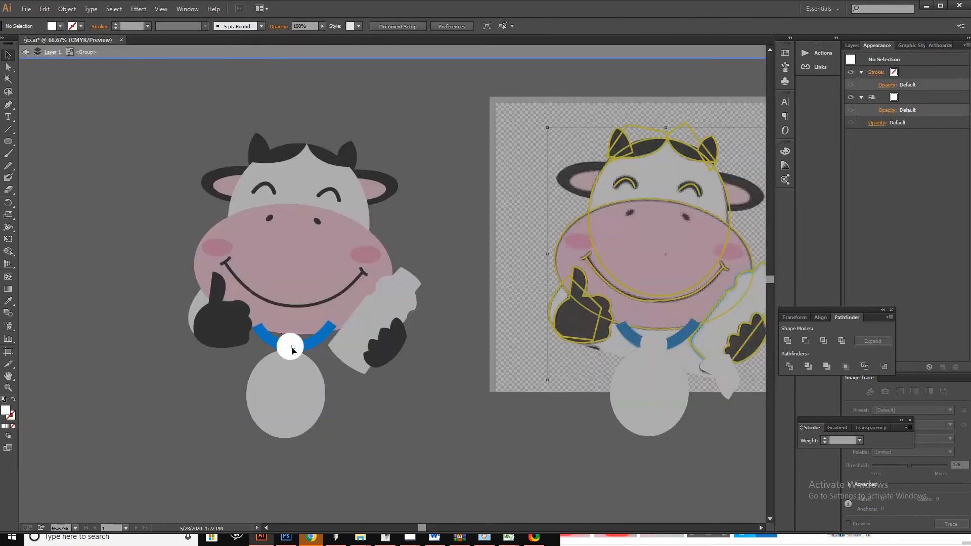
key("ctrl+shift+bracketleft")
double_click(444, 383)
Send the vector cow's belly ellipse to the back and fill it with the muzzle's pink.
left_click(302, 397)
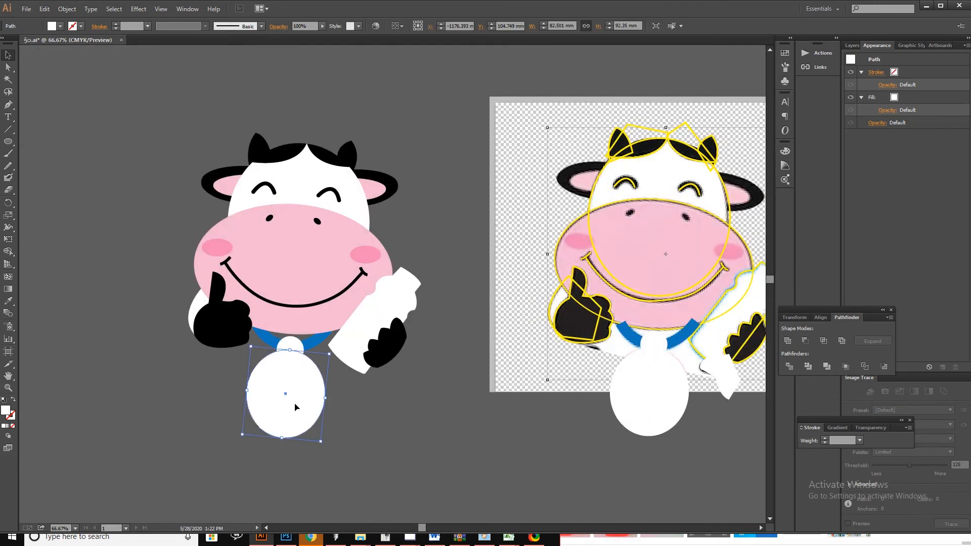
key("Down")
key("Down")
right_click(349, 402)
mouse_move(439, 383)
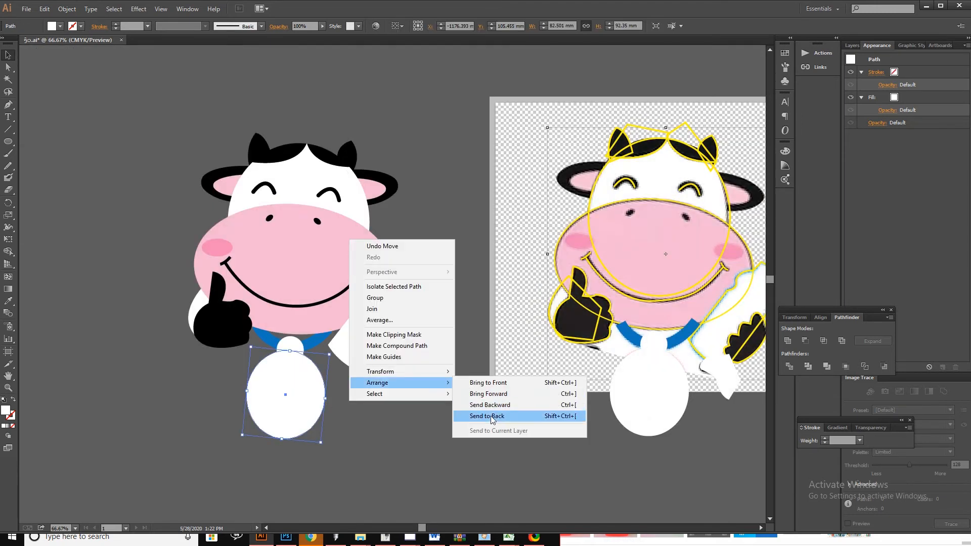
left_click(486, 416)
key("i")
left_click(297, 274)
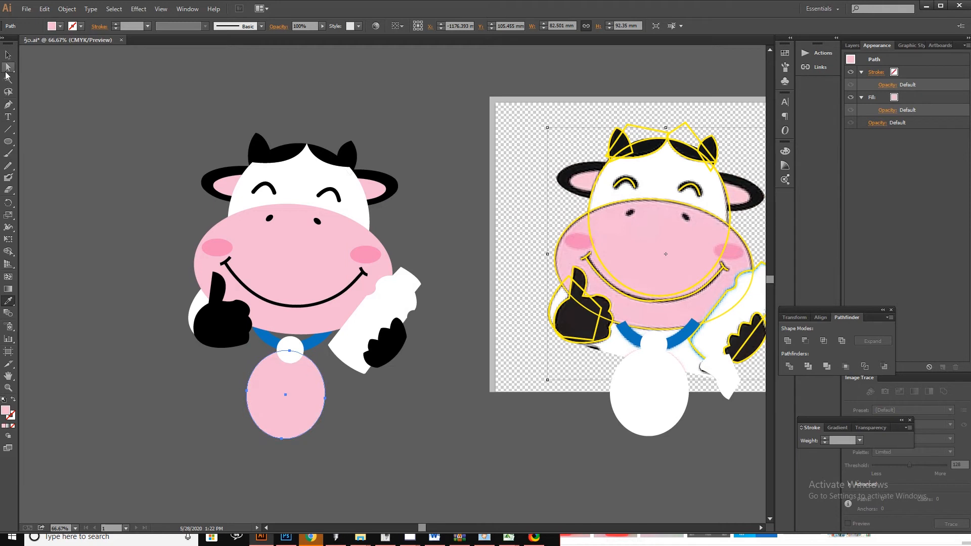
Make a copy of the pink belly enlarged to about 206 by 231 mm and send it to the back.
key("v")
key("ctrl+]")
left_click_drag(329, 355, 393, 294)
right_click(307, 365)
mouse_move(373, 508)
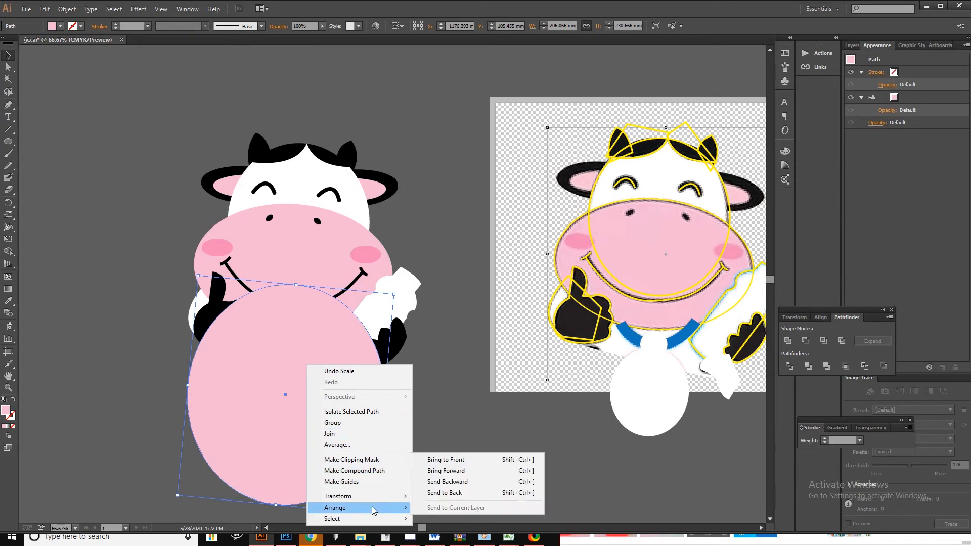
left_click(445, 493)
Fill the large body ellipse behind the pink belly with white and deselect it.
key("i")
left_click(373, 220)
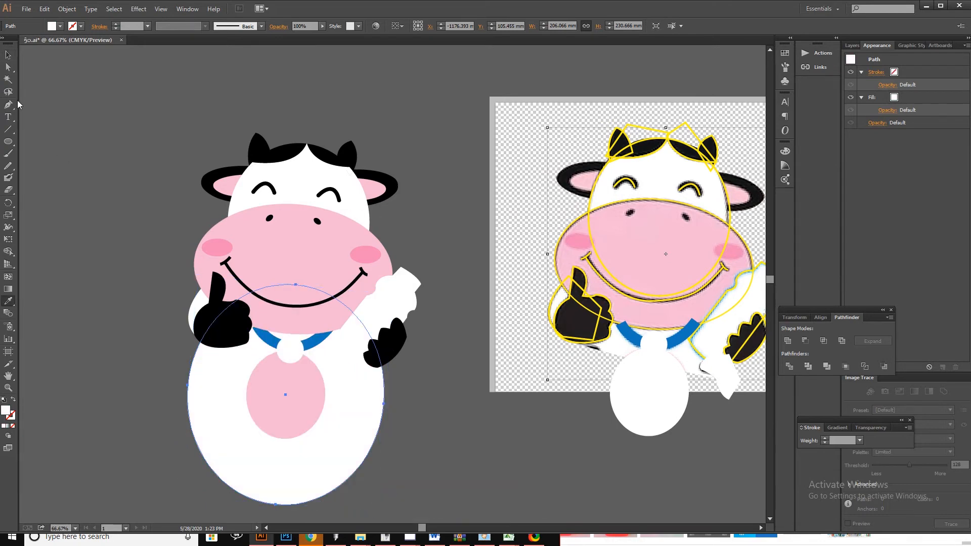
key("v")
left_click(439, 420)
scroll(436, 416, "down", 1)
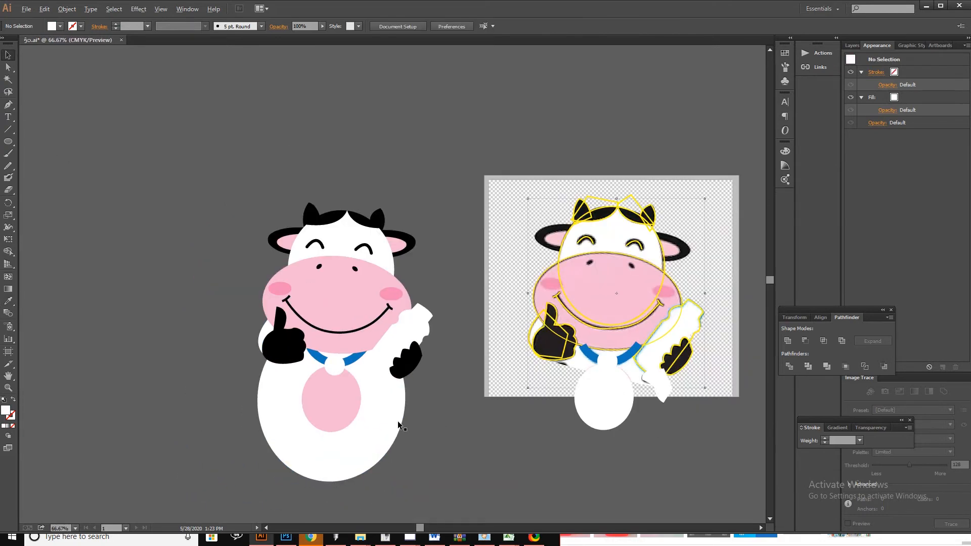
Stretch the vector cow's pink belly downward to about 83 by 133 mm and deselect it.
scroll(397, 420, "up", 1)
left_click(329, 423)
left_click_drag(351, 479, 345, 482)
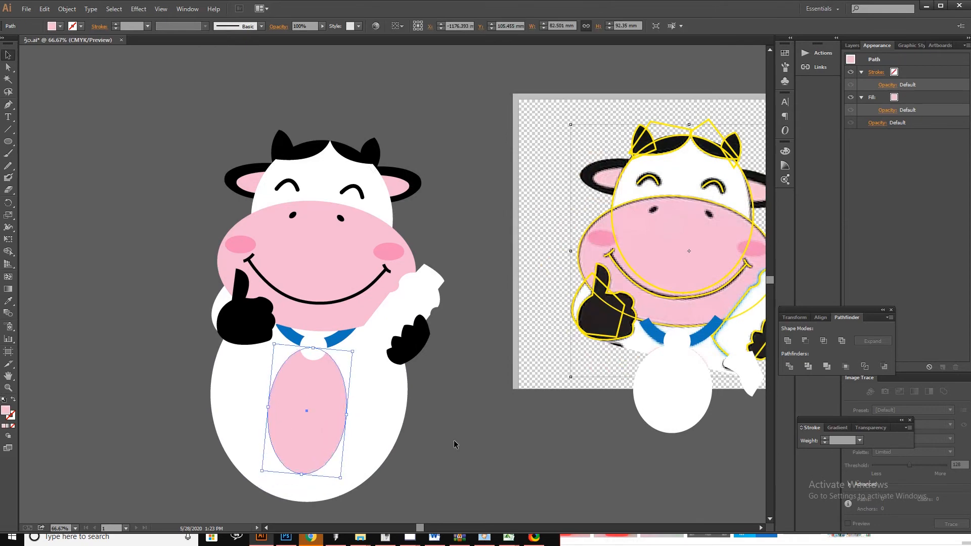
scroll(493, 420, "left", 1)
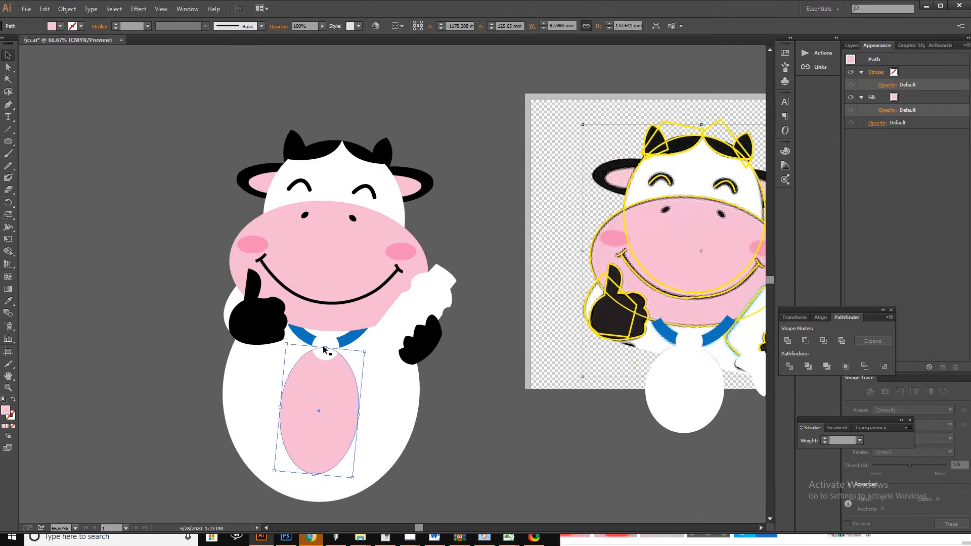
left_click_drag(326, 348, 325, 352)
left_click(490, 355)
scroll(458, 369, "up", 1)
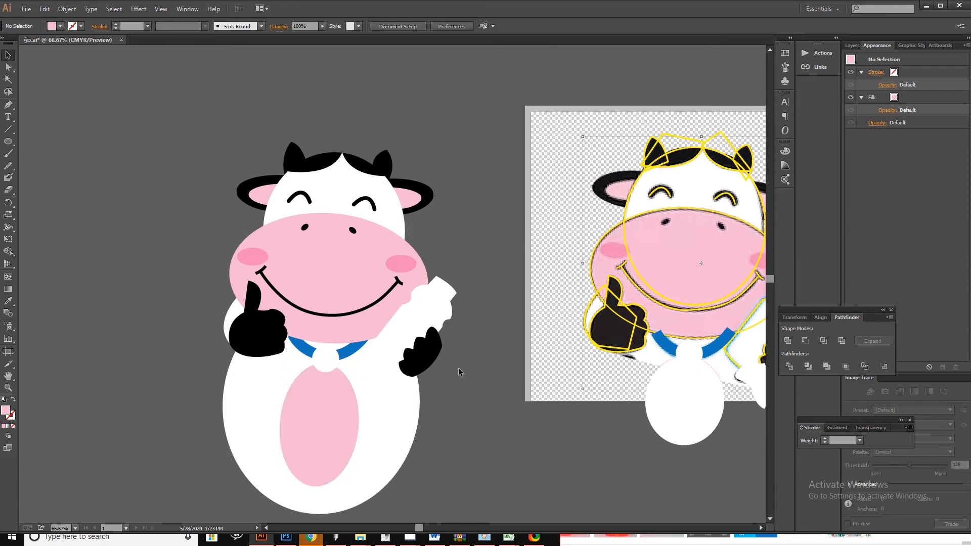
Copy the traced patch onto the vector cow's body below the raised hand and fill it with the hand's black.
scroll(596, 377, "right", 4)
left_click_drag(706, 378, 361, 388)
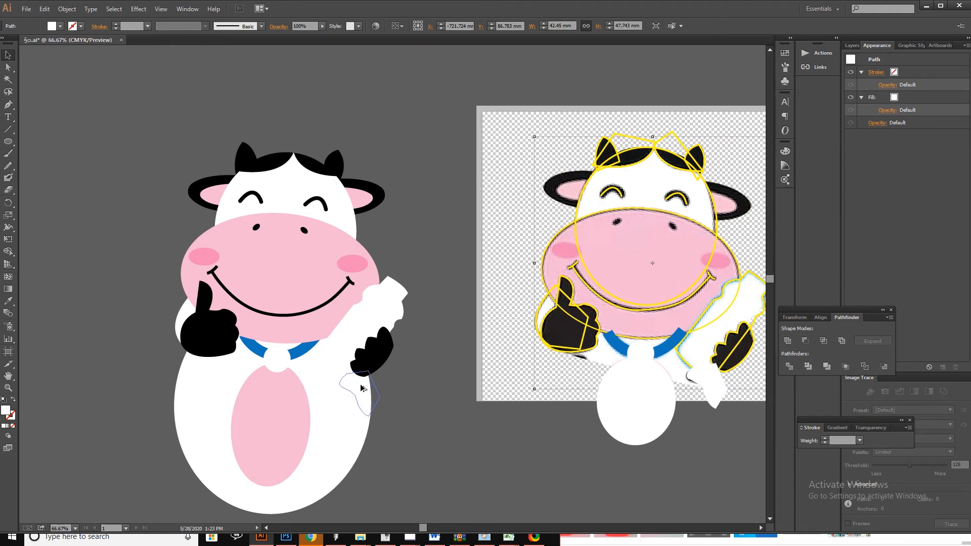
key("i")
left_click(385, 350)
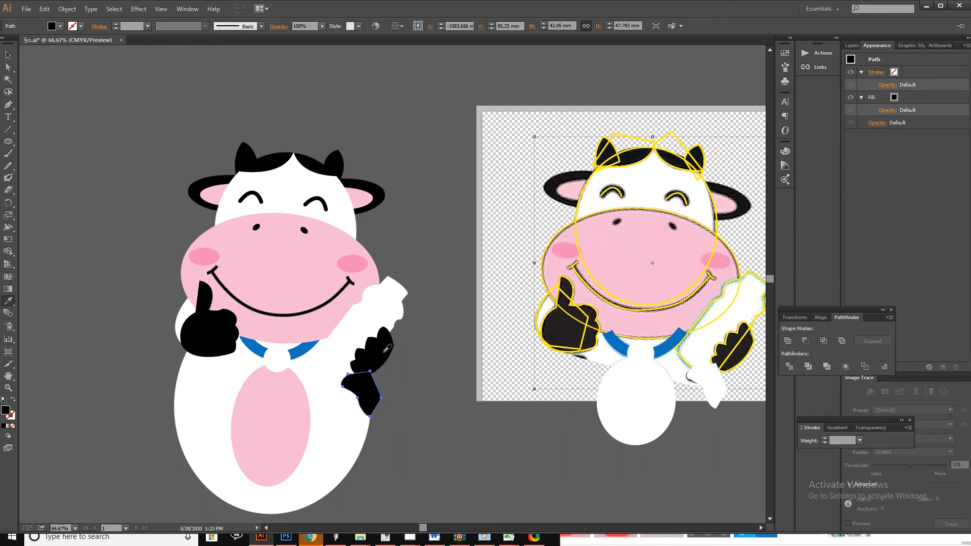
left_click(9, 55)
Move the white traced patch off the reference's dark spot and shift its black copy slightly down on the vector cow.
left_click(706, 405)
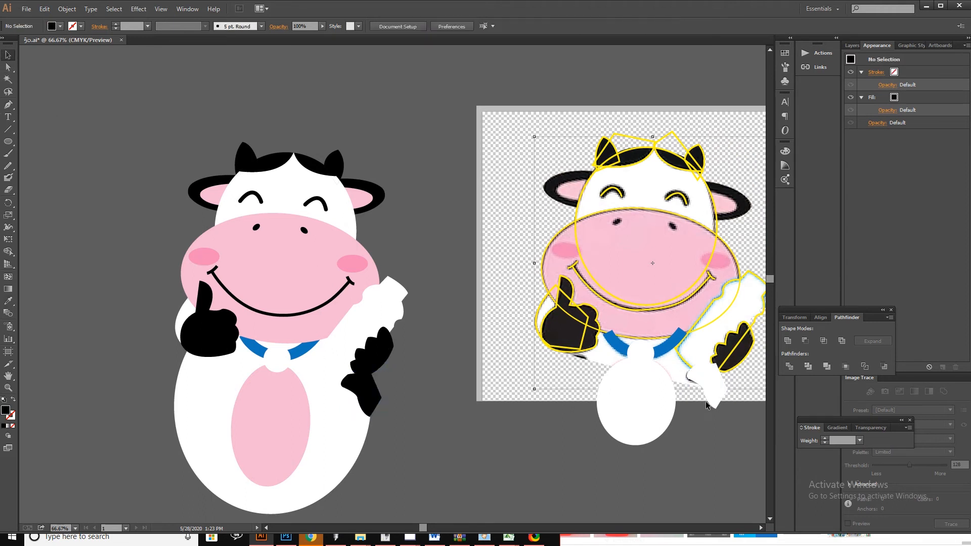
left_click(716, 420)
left_click(488, 477)
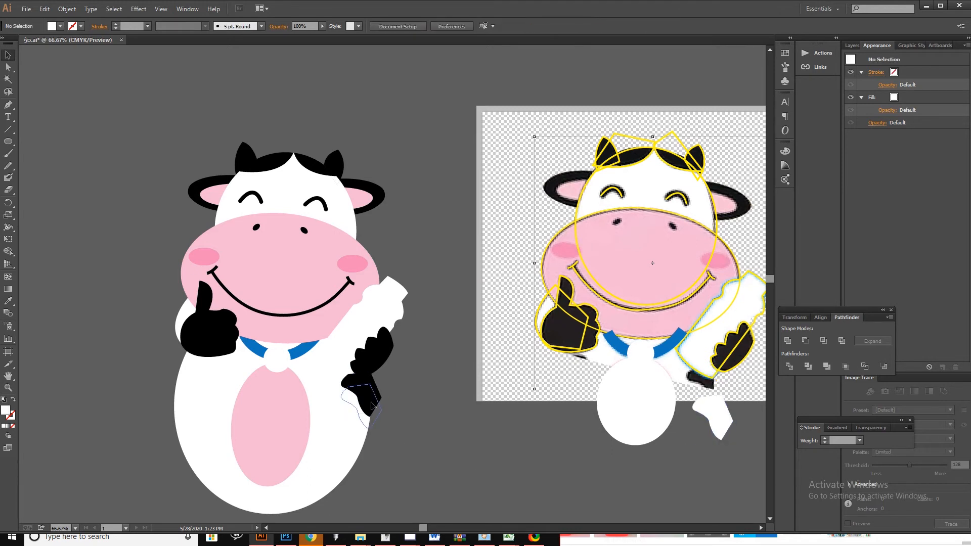
left_click_drag(375, 386, 371, 389)
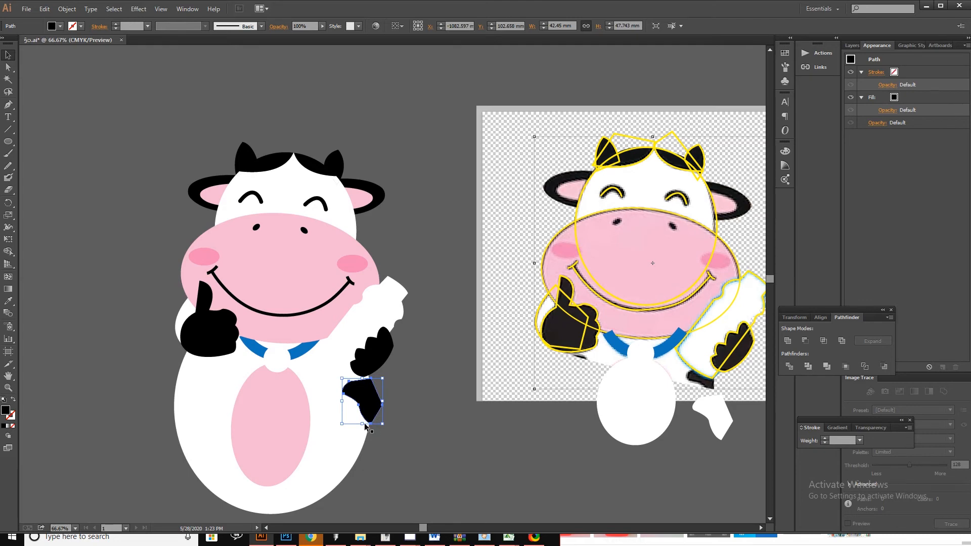
Stretch the black patch below the raised hand downward to about 58 mm tall and deselect it.
left_click_drag(365, 425, 365, 435)
left_click(449, 414)
scroll(387, 402, "left", 1)
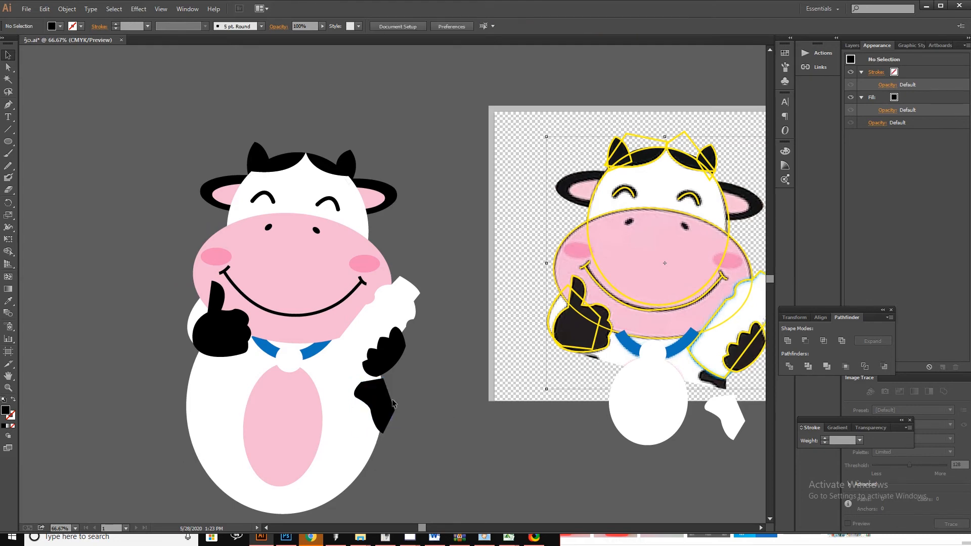
Bend the straight upper edge of the black patch below the raised hand into a slight upward curve.
left_click(381, 385)
scroll(380, 385, "up", 1)
scroll(378, 382, "up", 3)
key("shift+c")
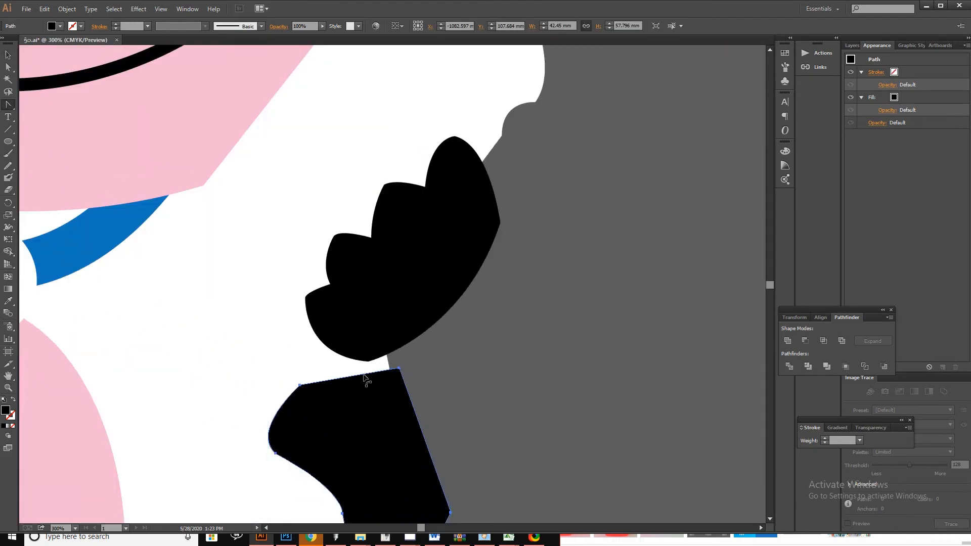
mouse_move(365, 375)
left_mouse_down()
mouse_move(369, 367)
mouse_move(325, 372)
mouse_move(347, 374)
left_mouse_up()
scroll(360, 369, "down", 3)
scroll(357, 368, "up", 4)
scroll(346, 375, "down", 5)
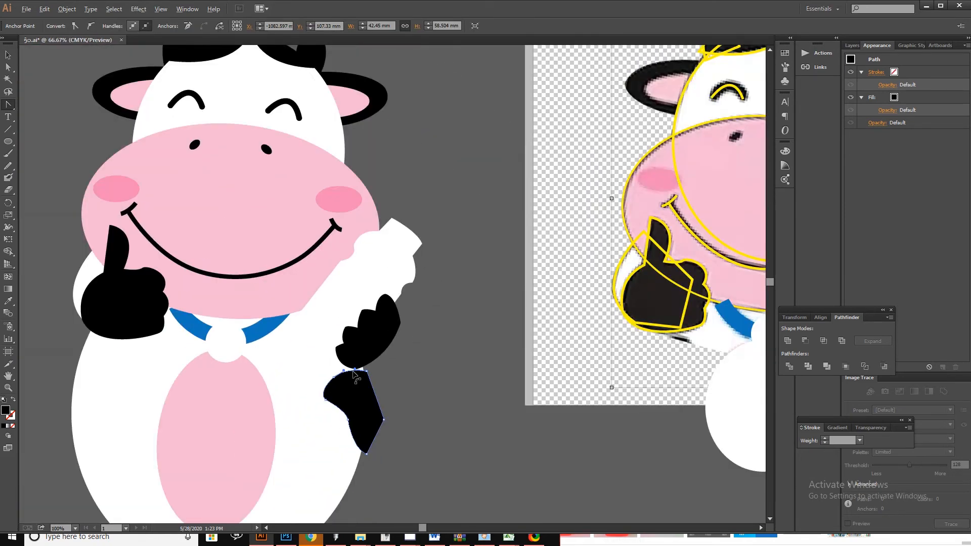
scroll(372, 361, "left", 1)
left_click(7, 56)
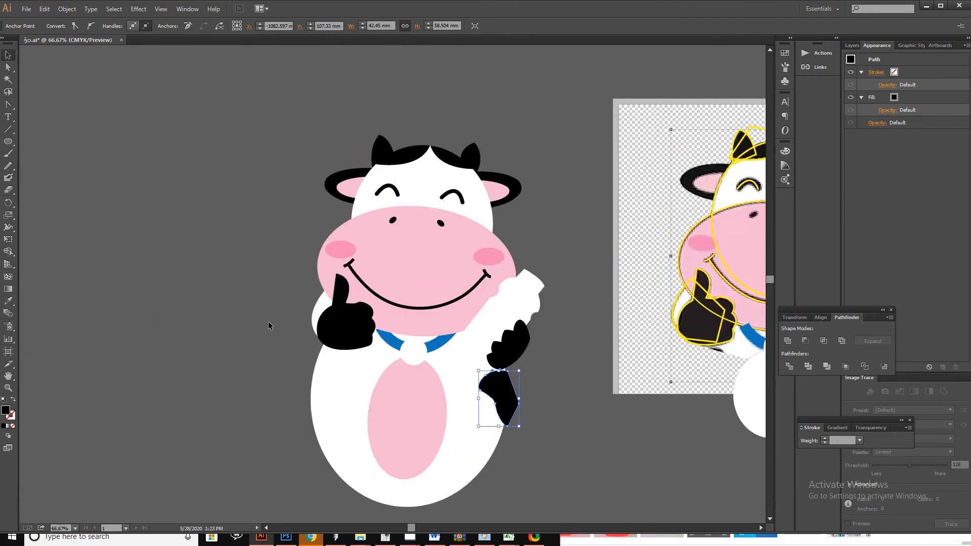
Copy the black patch to the opposite side of the body and reflect the copy to face inward.
scroll(328, 363, "up", 1)
left_click_drag(582, 404, 287, 410, "alt")
right_click(286, 404)
mouse_move(348, 377)
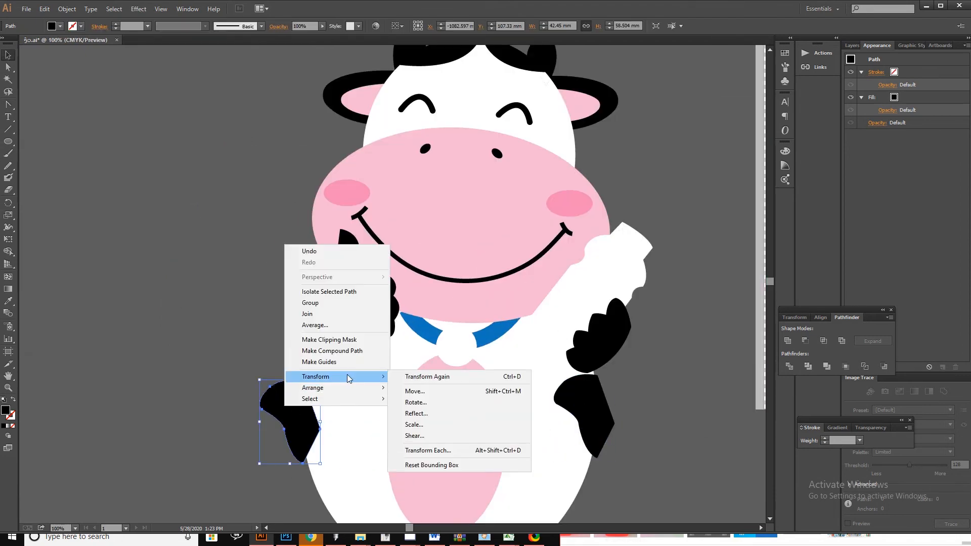
left_click(416, 414)
key("Return")
key("ctrl+shift+a")
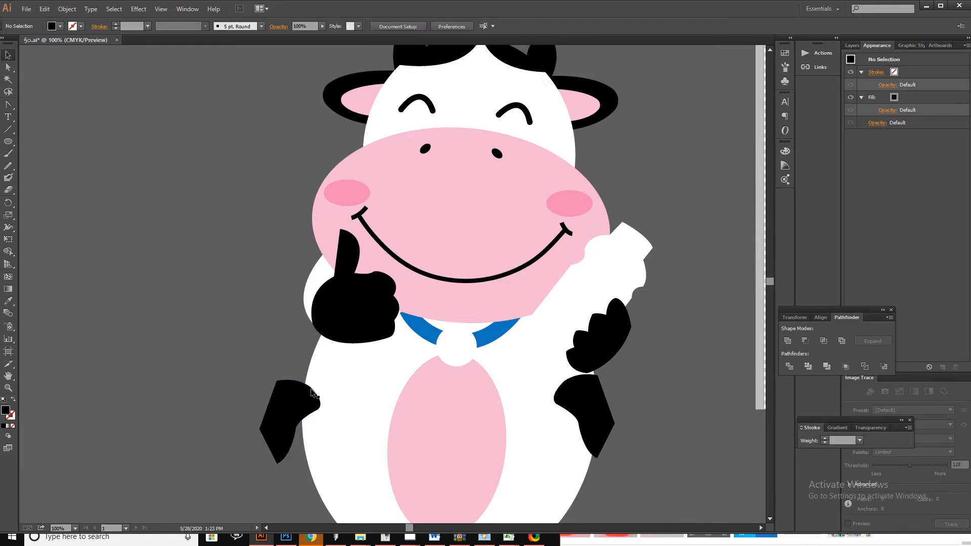
Move the mirrored patch onto the body edge under the thumbs-up hand, tilt it slightly and deselect it.
left_click_drag(313, 392, 357, 351)
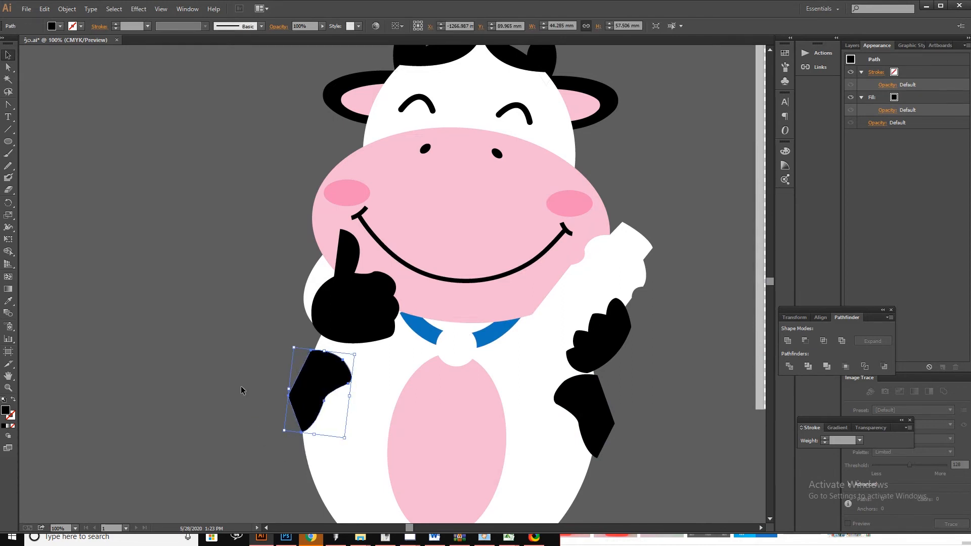
left_click(242, 390)
scroll(351, 388, "down", 1)
scroll(351, 389, "down", 1)
scroll(379, 395, "down", 1)
scroll(416, 391, "up", 1)
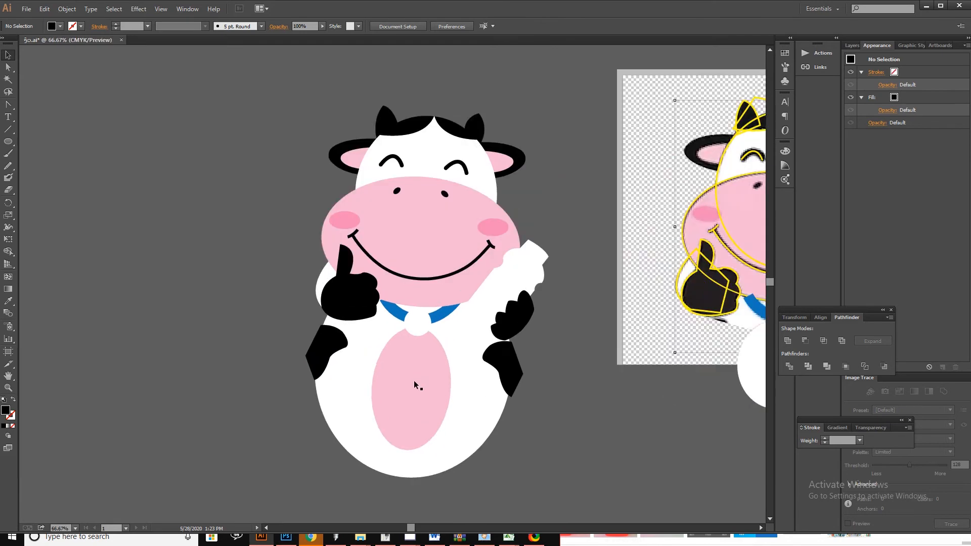
Combine the white body ellipse and both black side patches, and remove the patch portions outside the body outline.
left_click(328, 352)
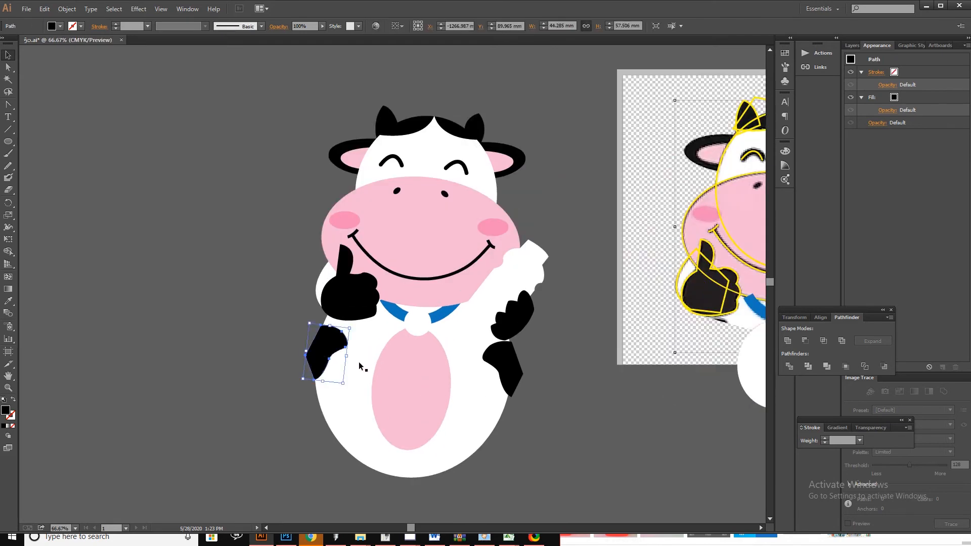
left_click(362, 367)
left_click(502, 359, "shift")
left_click(336, 346, "shift")
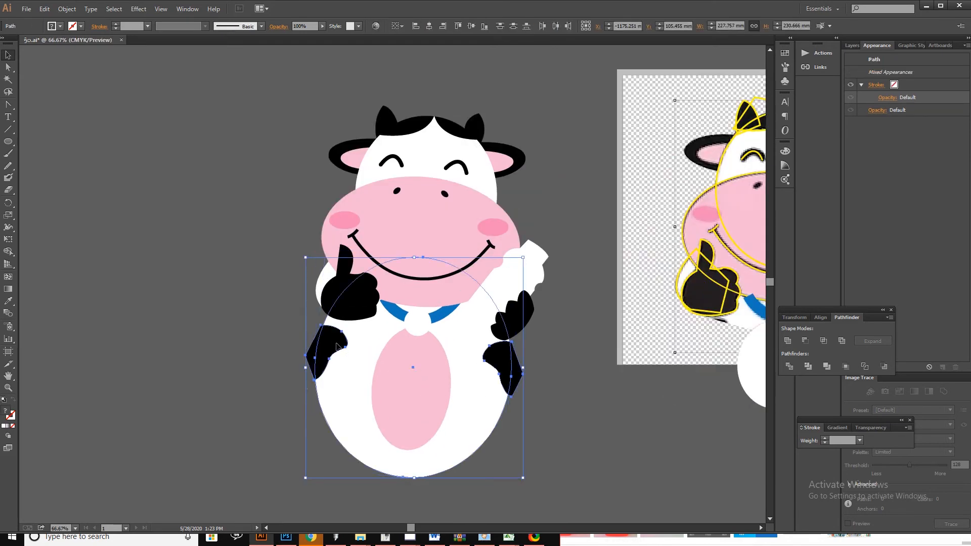
key("ctrl+g")
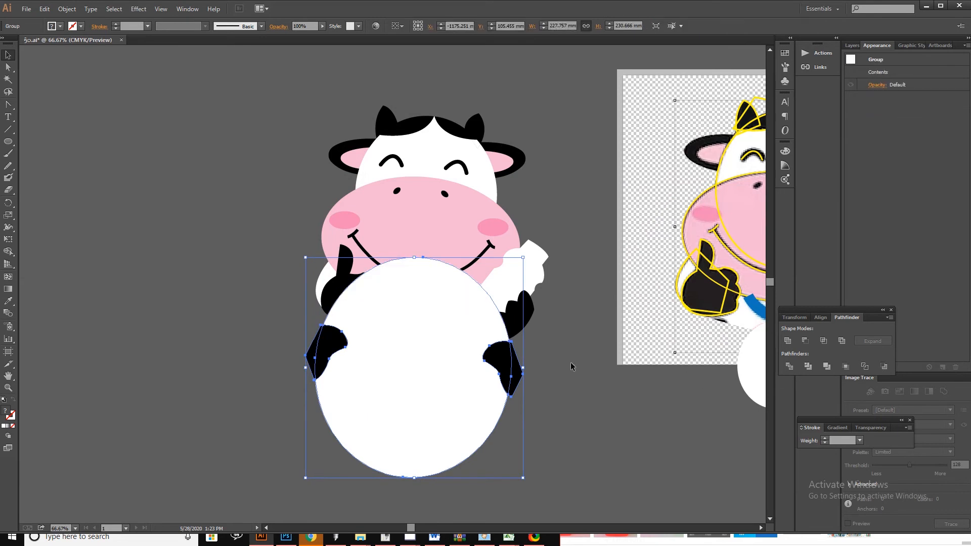
double_click(520, 372)
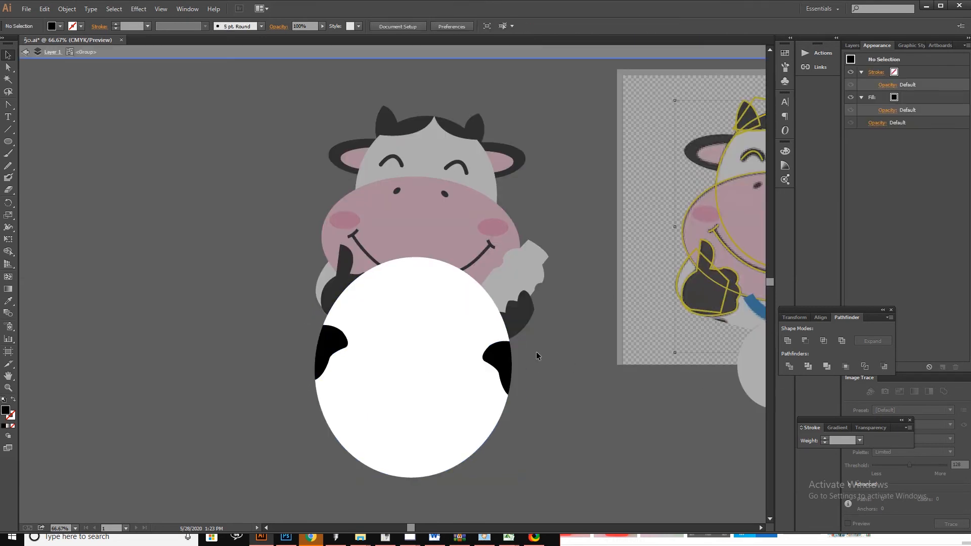
double_click(536, 355)
Send the trimmed body and patch group behind all other cow parts and deselect it.
right_click(500, 365)
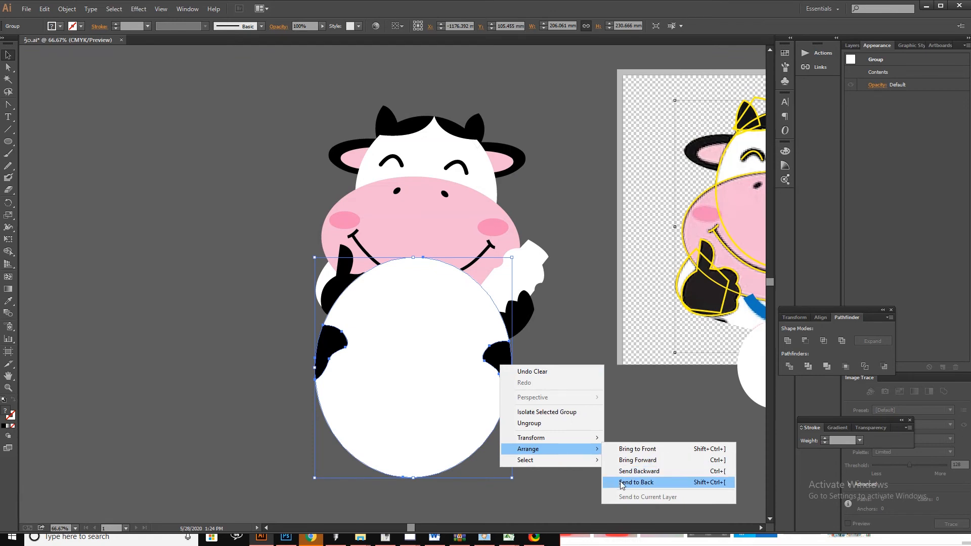
left_click(636, 482)
left_click(569, 393)
Compare the vector cow with the cow in the banner layout and check its grouped body.
scroll(542, 385, "down", 3)
scroll(539, 384, "right", 2)
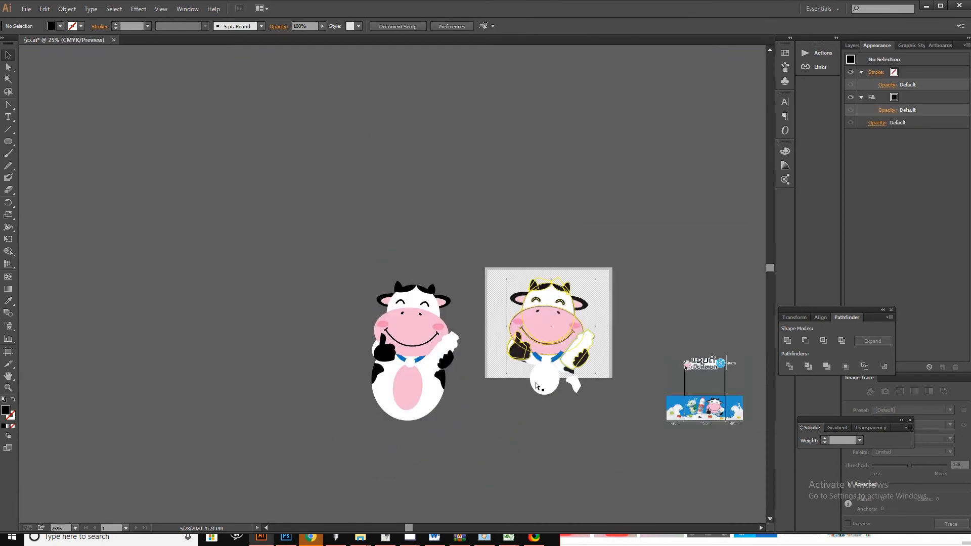
scroll(627, 398, "up", 4)
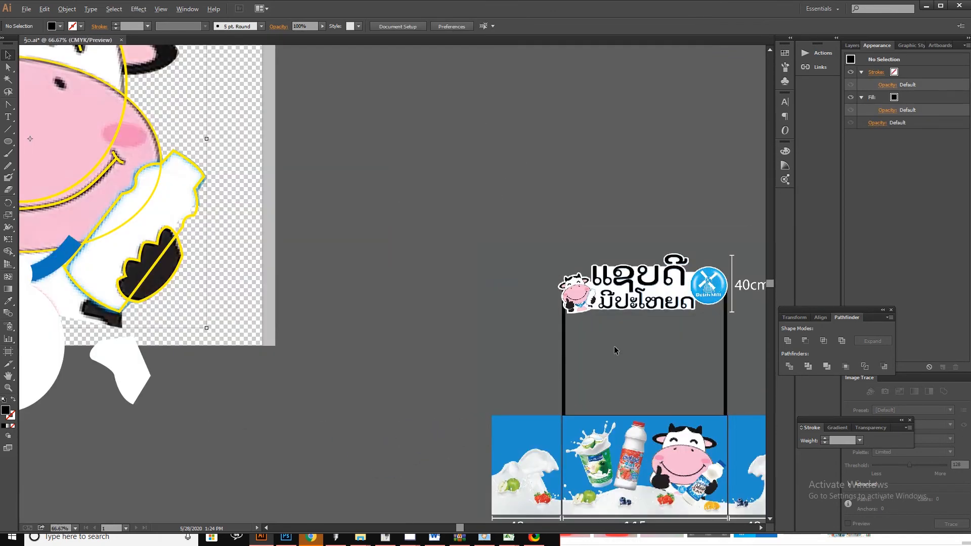
scroll(613, 346, "down", 3)
scroll(236, 343, "up", 2)
scroll(241, 342, "up", 1)
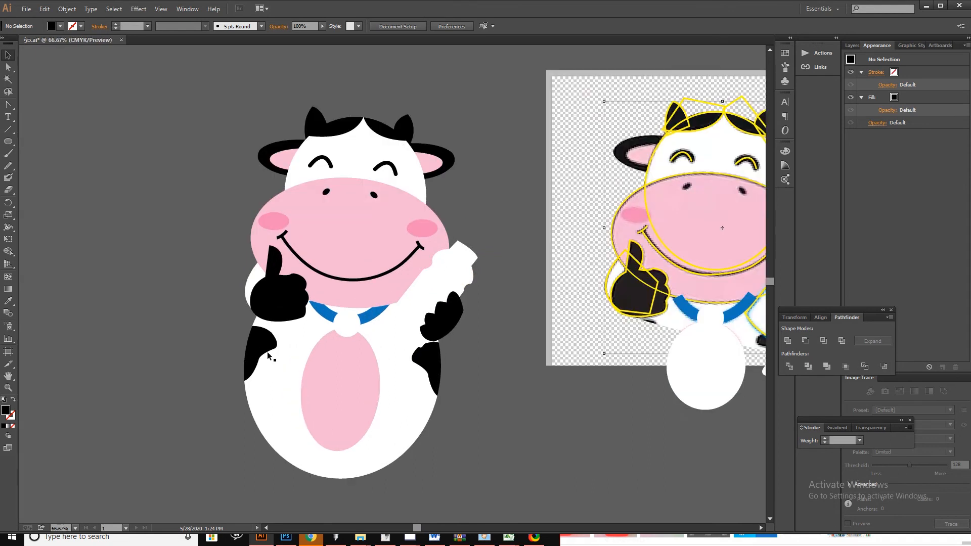
left_click(275, 404)
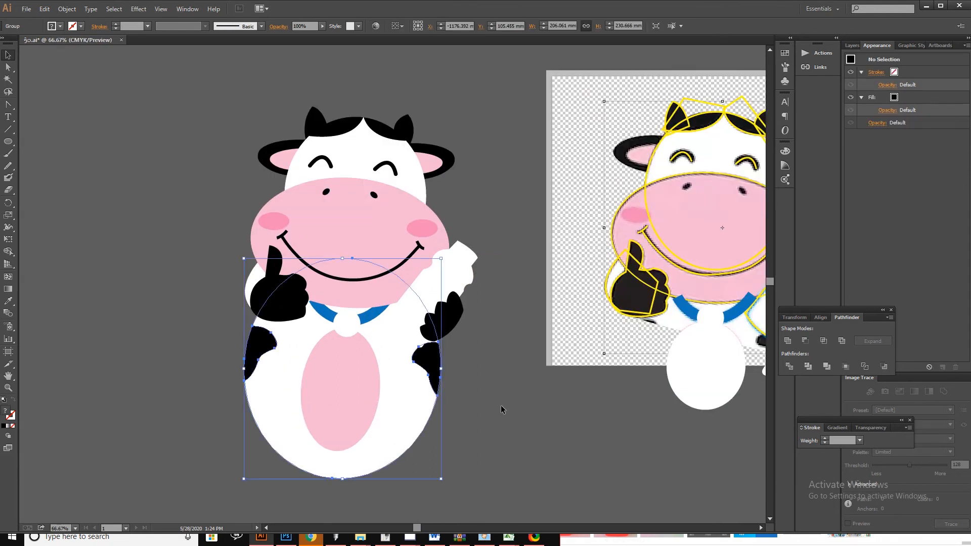
left_click(480, 399)
Draw a closed Pen shape about 329 by 331 mm around the cow, with a curved lower edge crossing the belly.
key("p")
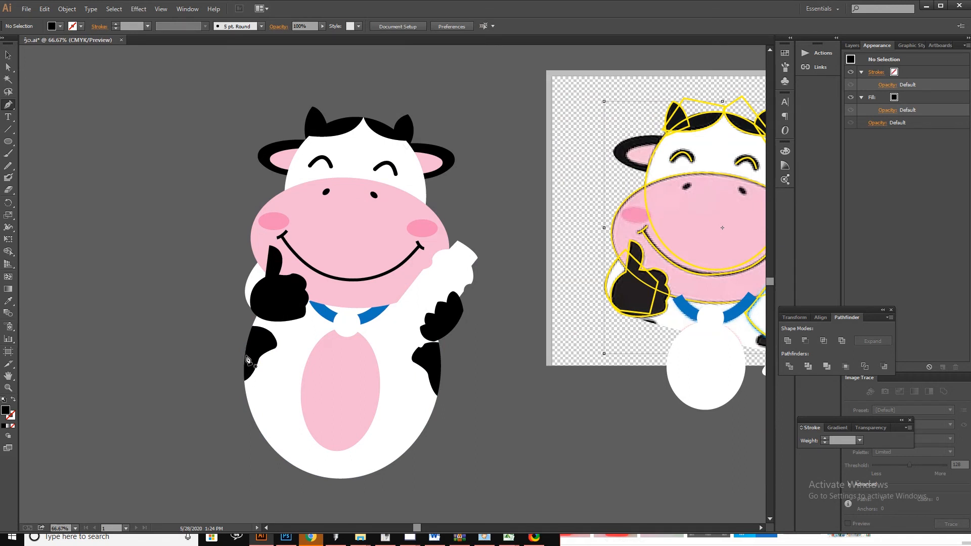
left_click(243, 355)
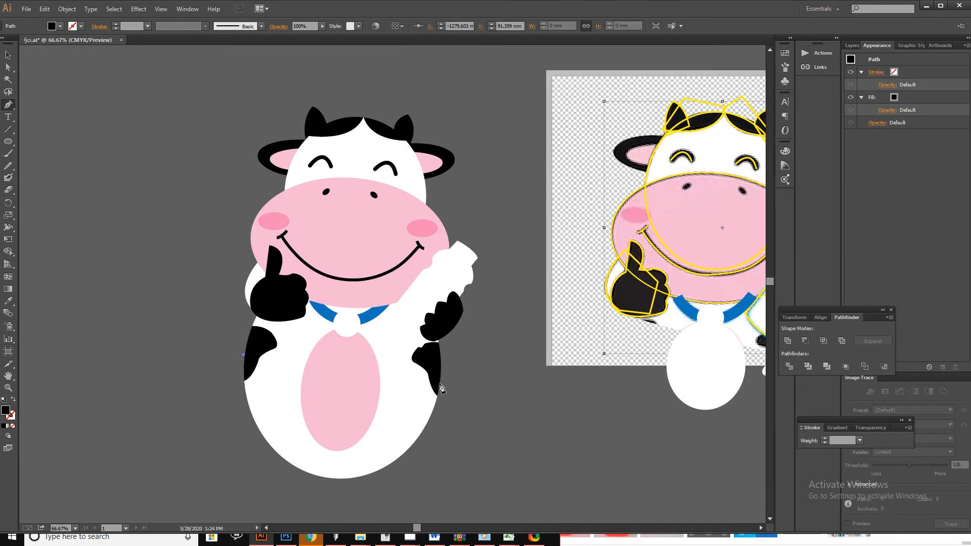
left_click_drag(439, 383, 573, 330)
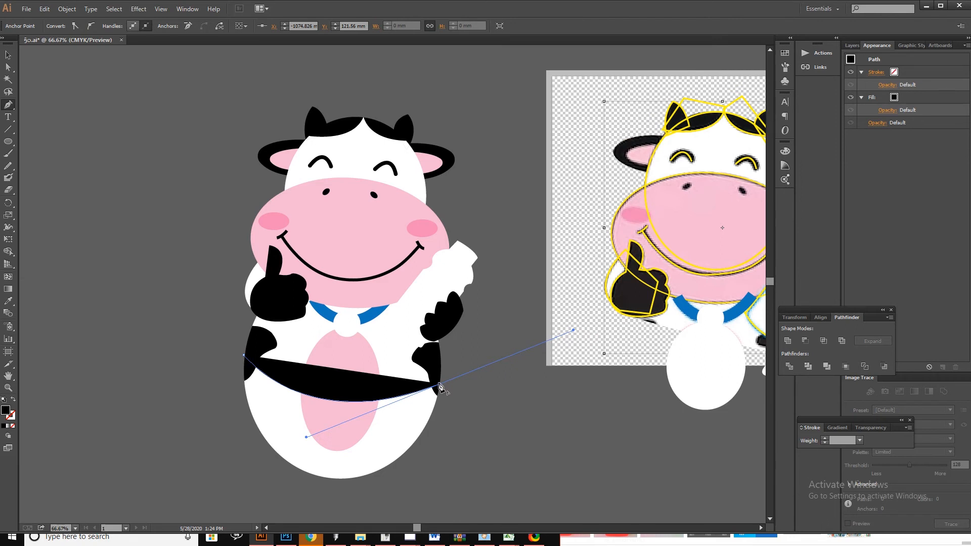
left_click(440, 383)
left_click(511, 274)
left_click(475, 177)
left_click(435, 97)
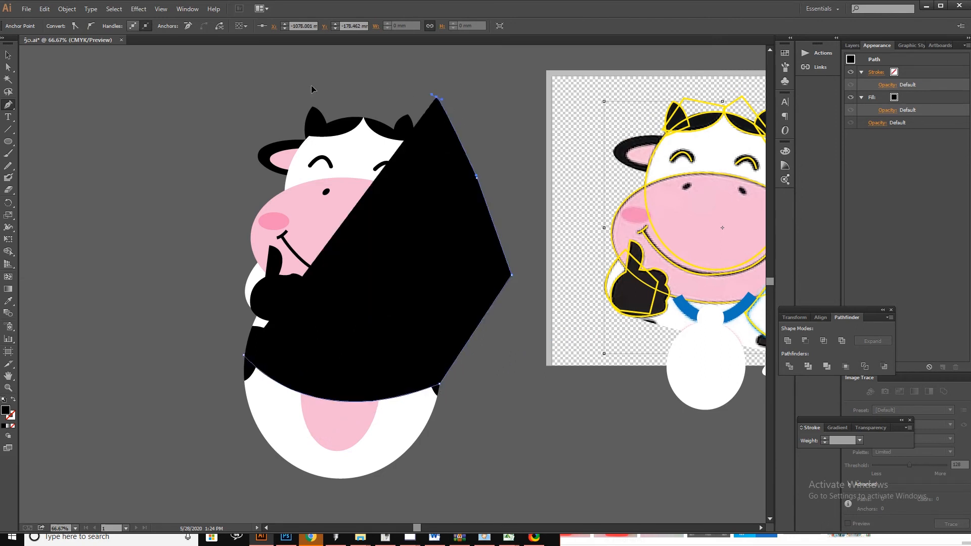
left_click(311, 86)
left_click(249, 118)
left_click(218, 165)
left_click(211, 176)
left_click_drag(197, 223, 203, 252)
left_click(244, 355)
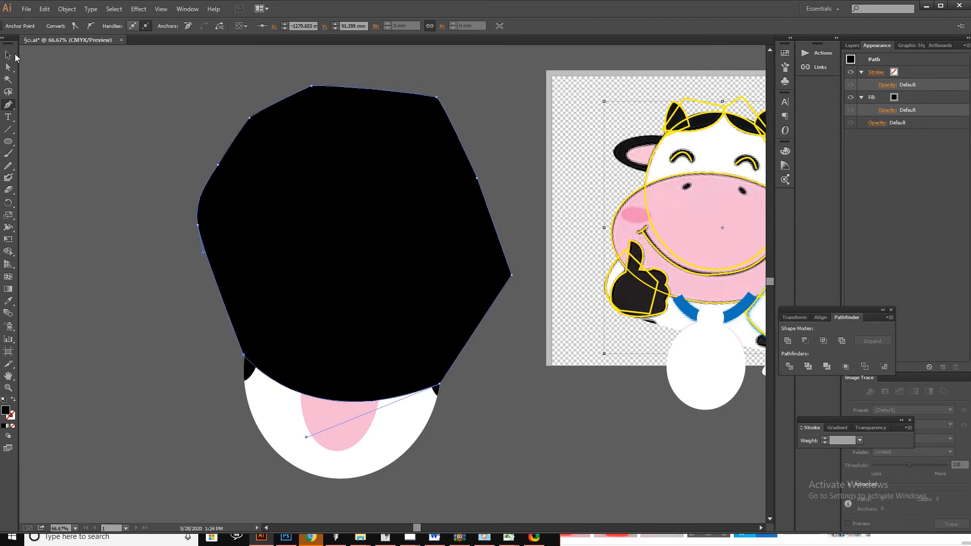
Clip all the cow's parts with the black Pen shape as a clipping mask and deselect the result.
left_click(8, 55)
left_click_drag(150, 100, 413, 386)
right_click(414, 385)
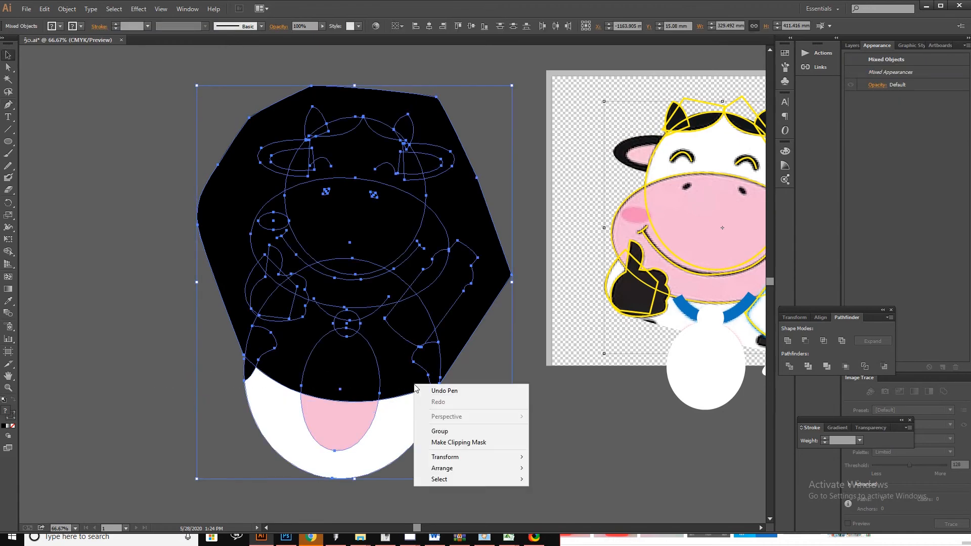
left_click(445, 442)
key("ctrl+shift+a")
scroll(399, 386, "down", 2, "alt")
scroll(389, 381, "up", 2)
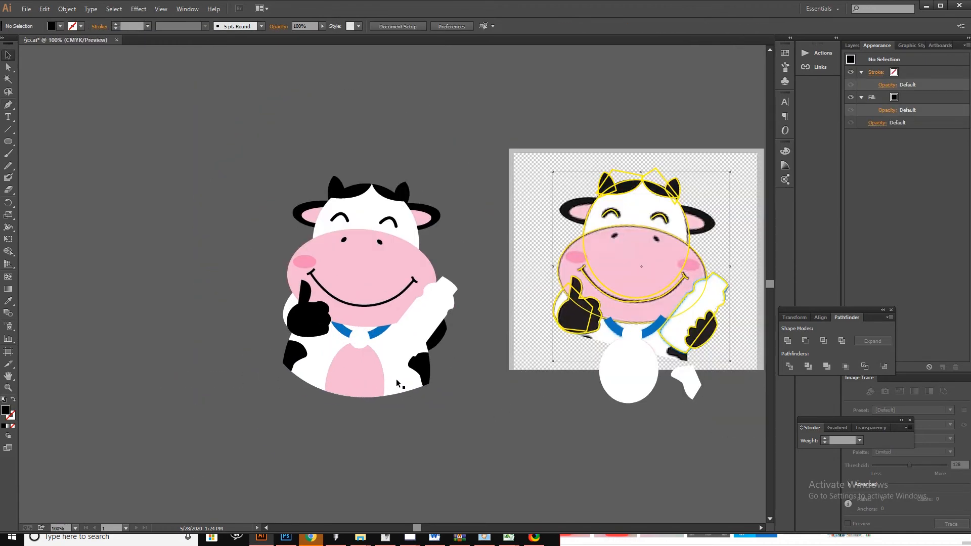
Move the clipped cow over the banner layout to compare it with the banner's cow.
scroll(381, 377, "down", 3)
scroll(404, 383, "right", 1)
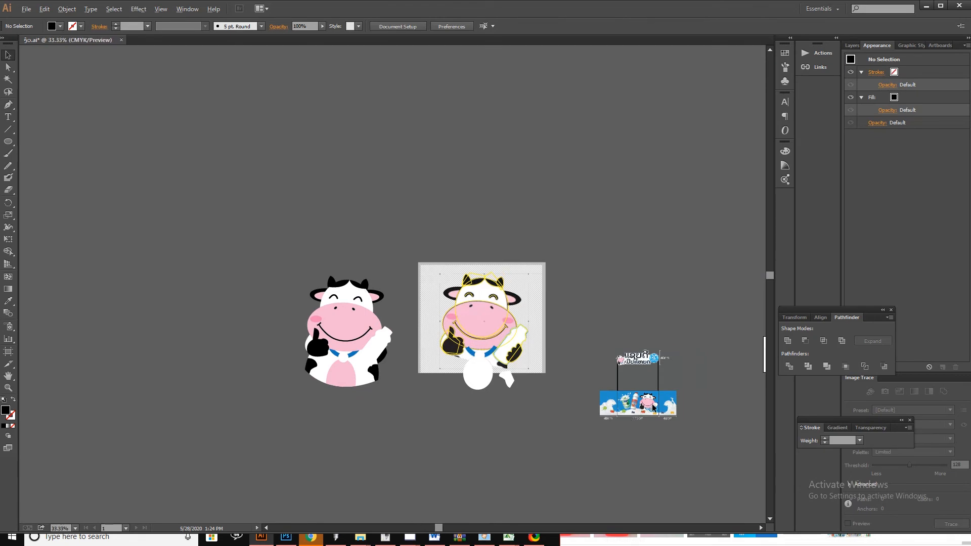
scroll(660, 405, "up", 3)
scroll(508, 385, "down", 2)
left_click_drag(186, 310, 565, 314)
scroll(584, 349, "up", 2)
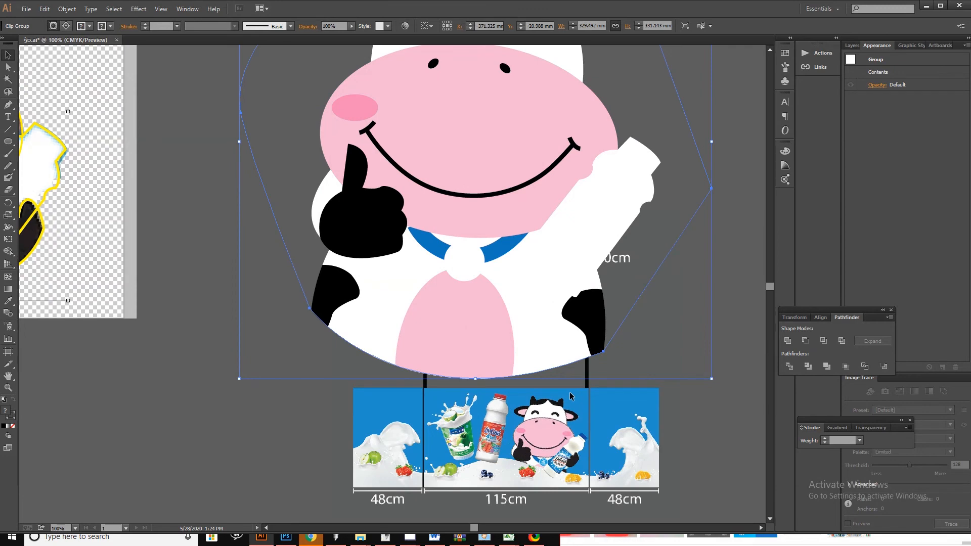
scroll(571, 397, "down", 1)
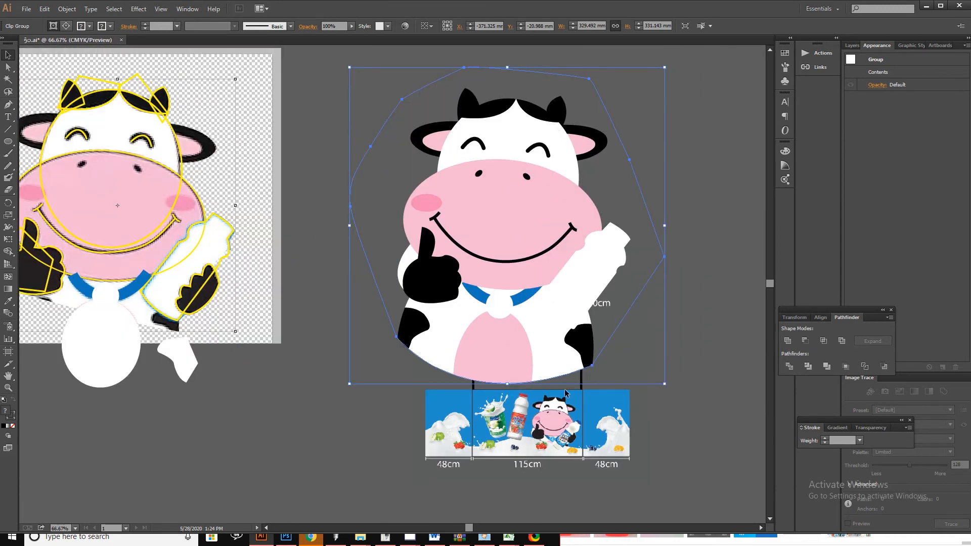
scroll(495, 337, "down", 2)
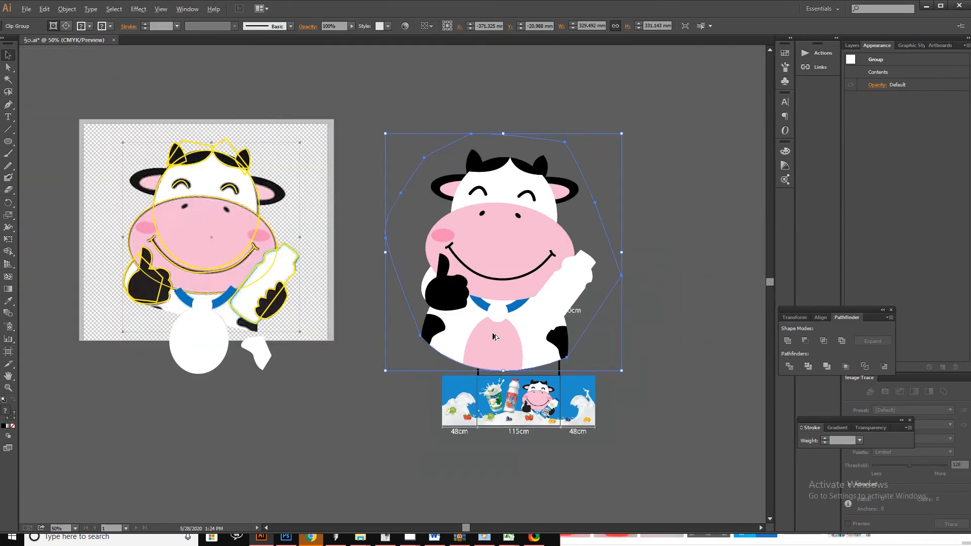
scroll(495, 337, "up", 1)
scroll(494, 337, "down", 1)
Undo the cow's move to the banner and the clipping mask.
key("ctrl+z")
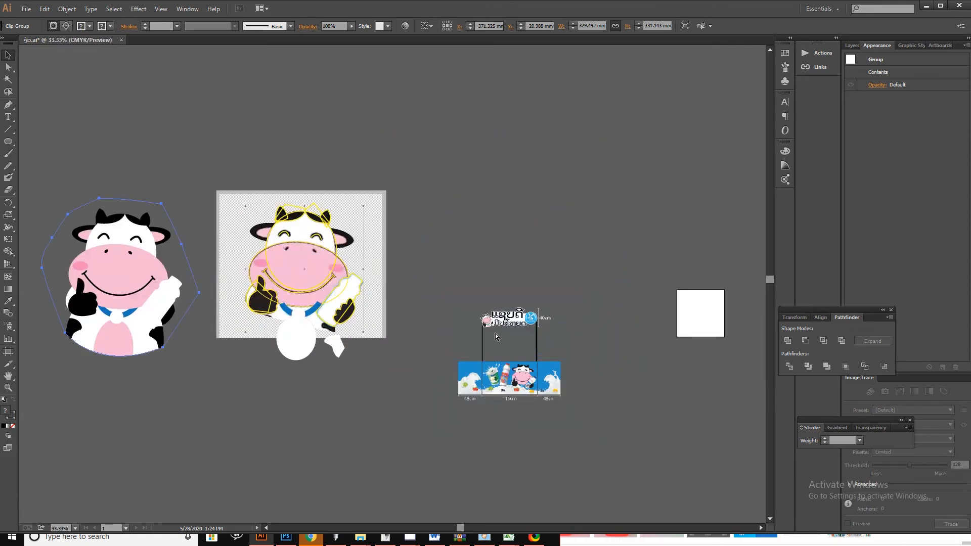
scroll(496, 333, "left", 1)
key("ctrl+z")
scroll(278, 351, "left", 2)
scroll(266, 349, "up", 1)
left_click(292, 343)
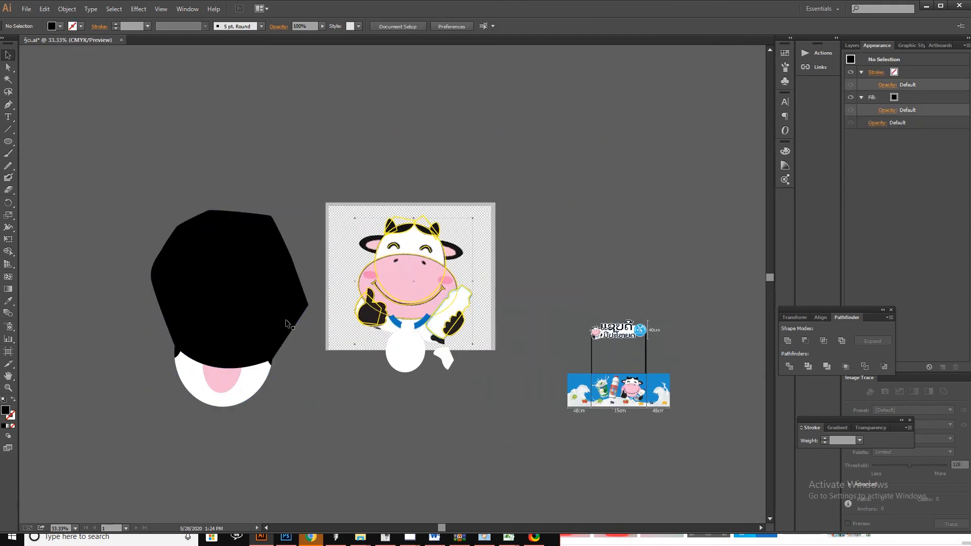
Move the black Pen shape above and clear of the cow, and group all the cow's parts.
left_click_drag(282, 275, 296, 196)
left_click_drag(280, 243, 345, 144)
scroll(305, 247, "left", 1)
scroll(303, 247, "left", 1)
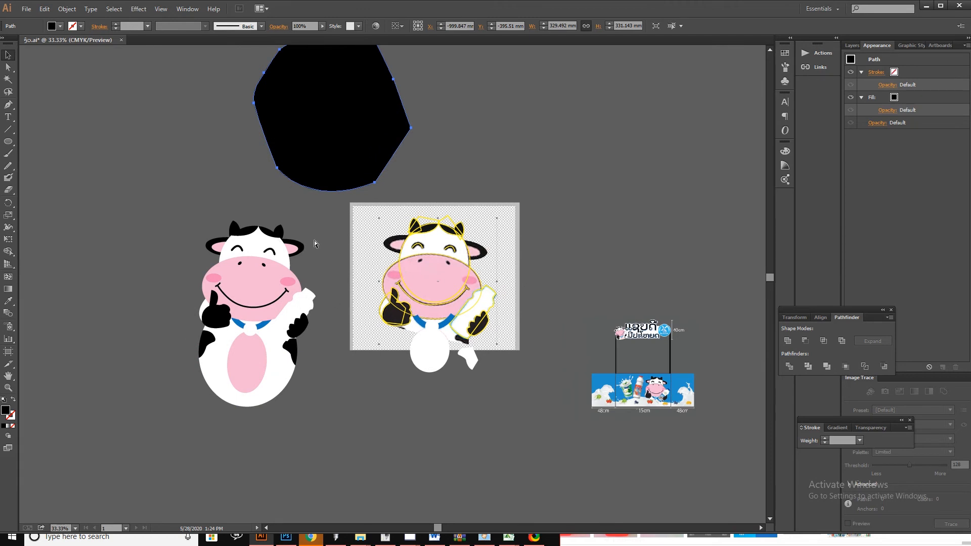
left_click_drag(317, 220, 140, 417)
key("ctrl+g")
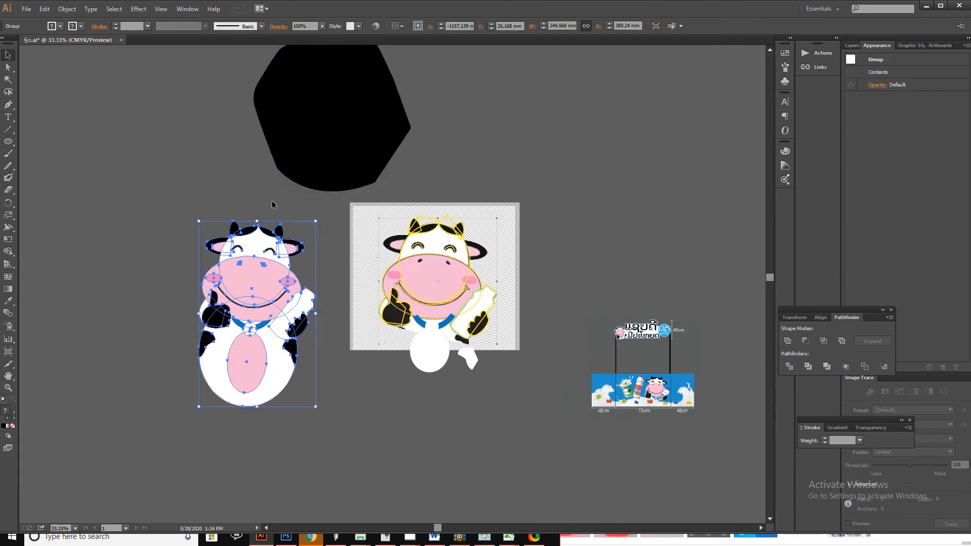
Move the black Pen shape back over the grouped cow and use it as the cow's clipping mask.
key("ctrl+h")
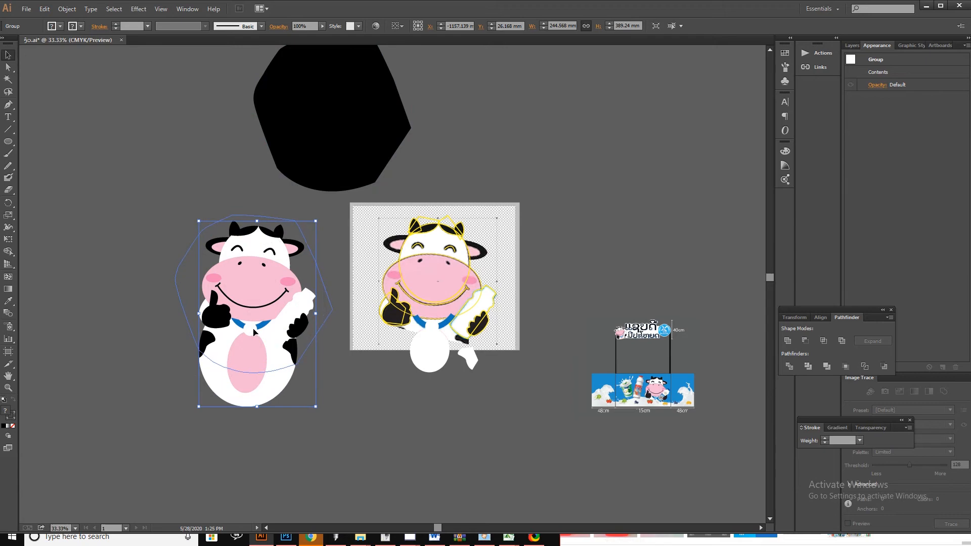
left_click_drag(254, 333, 255, 333)
left_click_drag(120, 211, 247, 385)
right_click(247, 385)
left_click(298, 443)
scroll(304, 344, "left", 5)
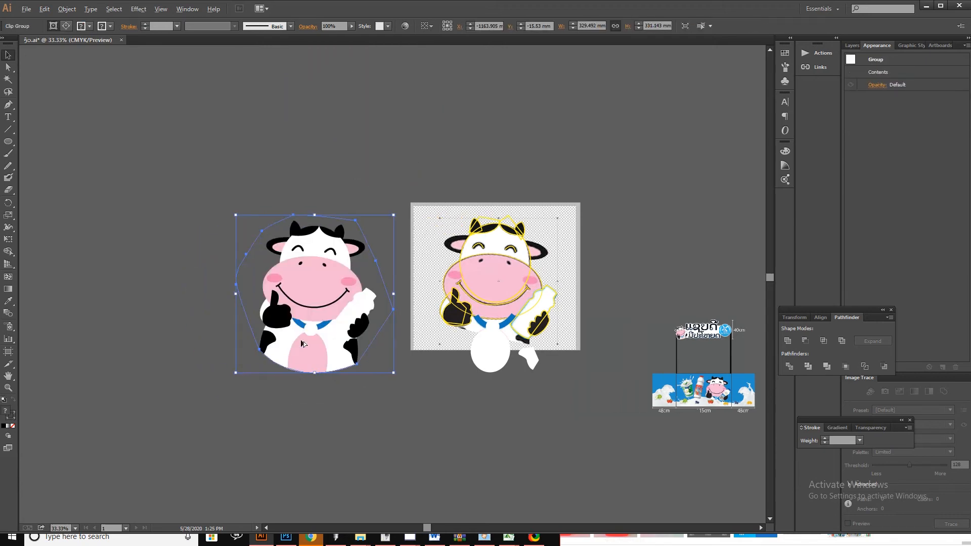
Isolate the clipped cow group down to its nested head group and select the white head shape.
scroll(301, 344, "up", 1)
key("ctrl+shift+a")
double_click(375, 292)
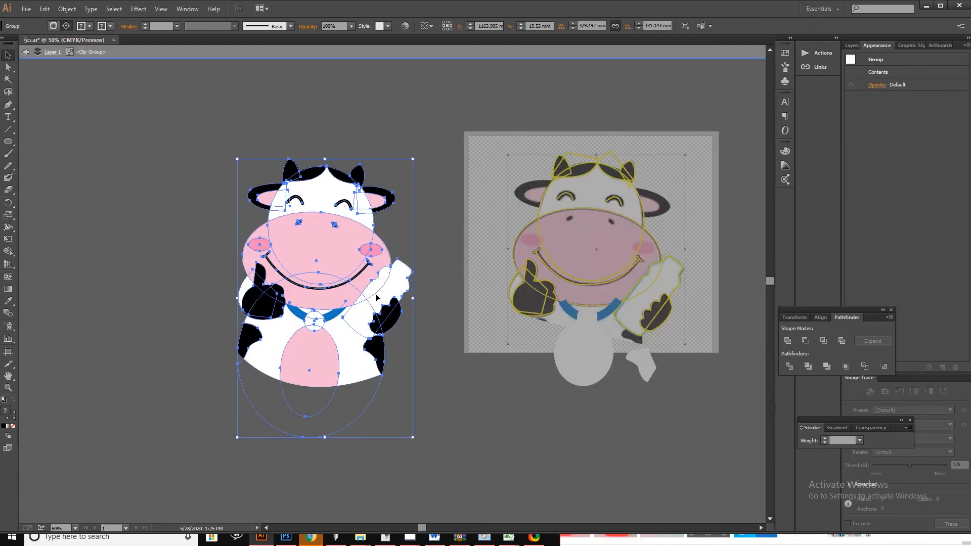
left_click(394, 283)
left_click(391, 281)
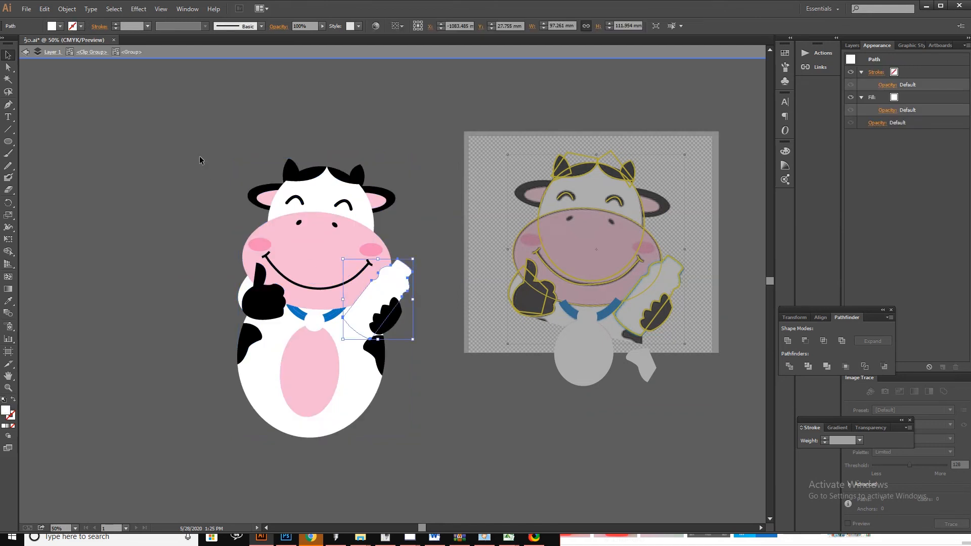
left_click_drag(199, 160, 398, 412)
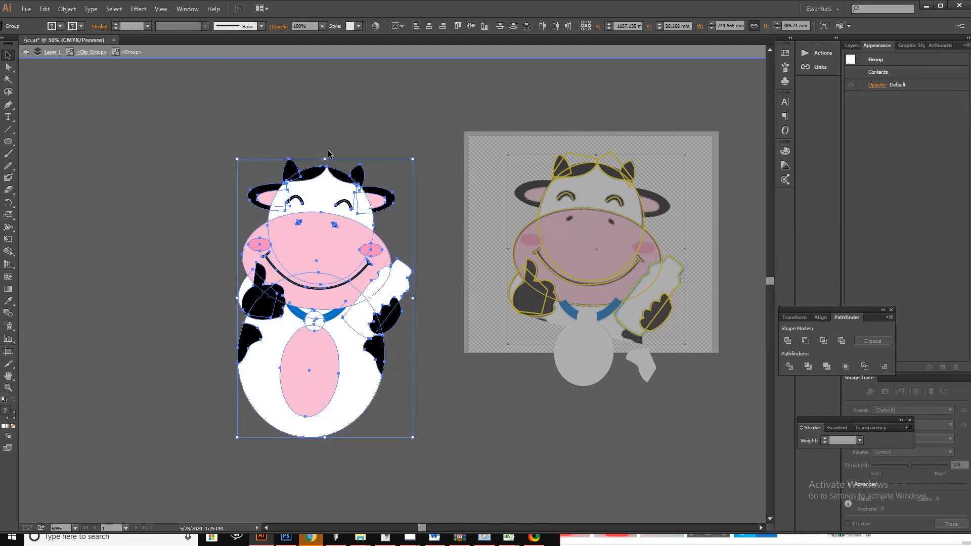
left_click(328, 154)
left_click(316, 186)
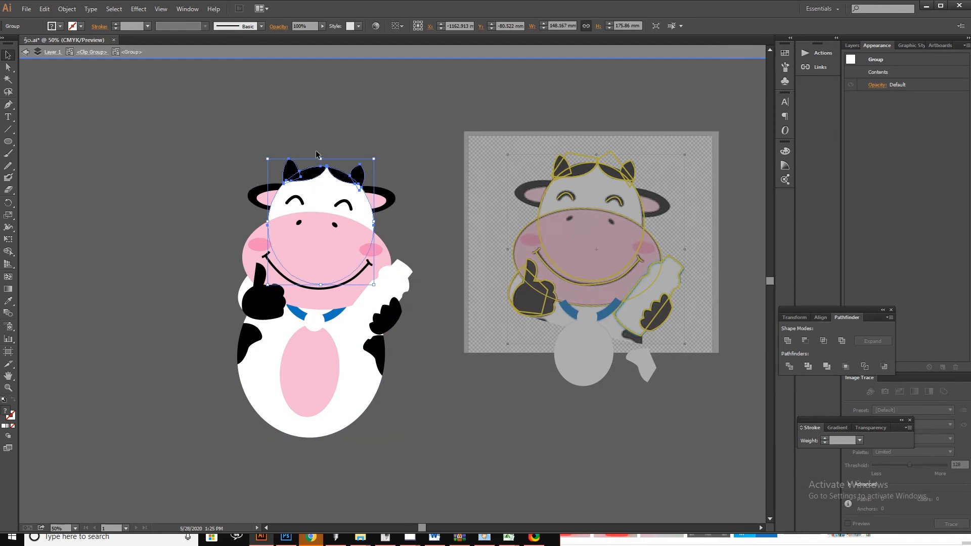
left_click_drag(329, 227, 348, 150)
left_click(323, 197)
double_click(332, 201)
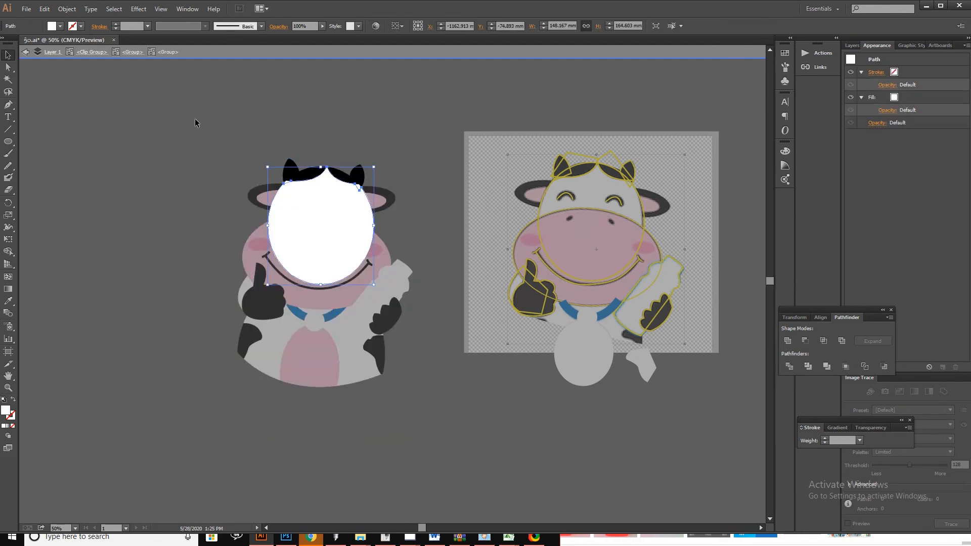
Try a 2 mm black stroke on the white head shape and return to the full artwork.
scroll(252, 148, "up", 3)
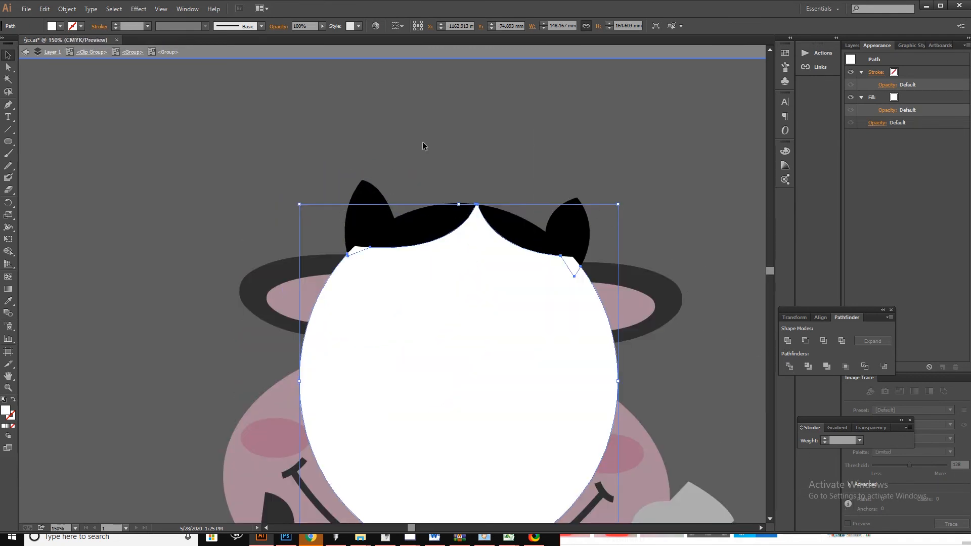
left_click(81, 26)
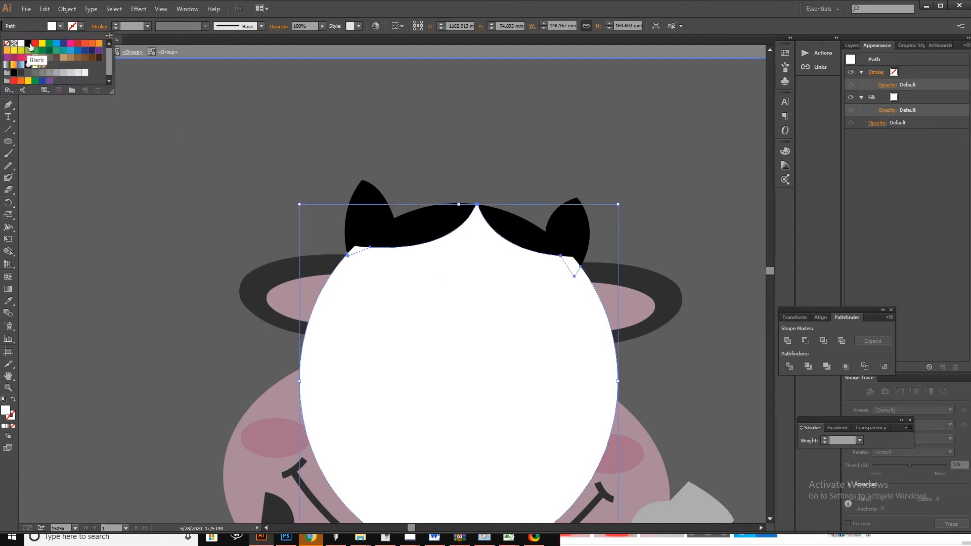
left_click(30, 45)
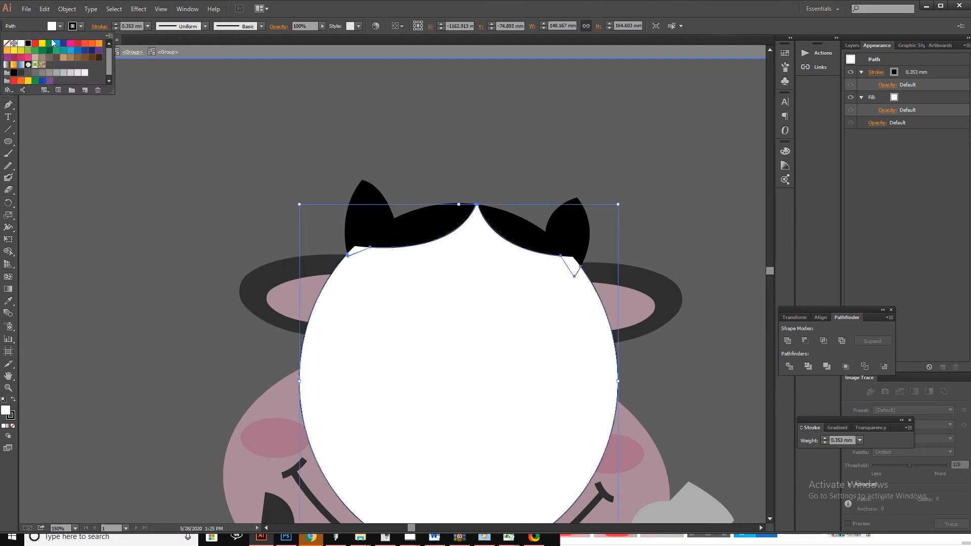
left_click(115, 24)
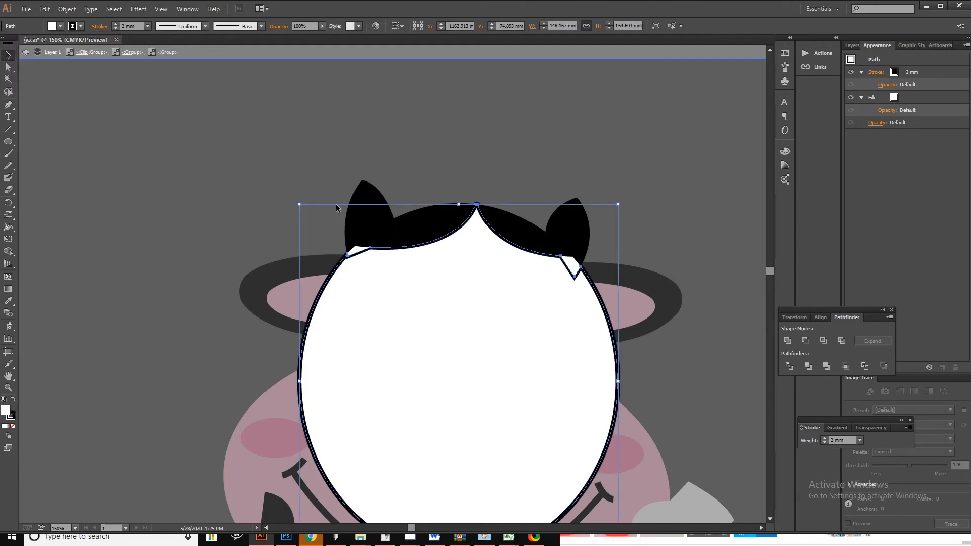
double_click(357, 254)
double_click(414, 153)
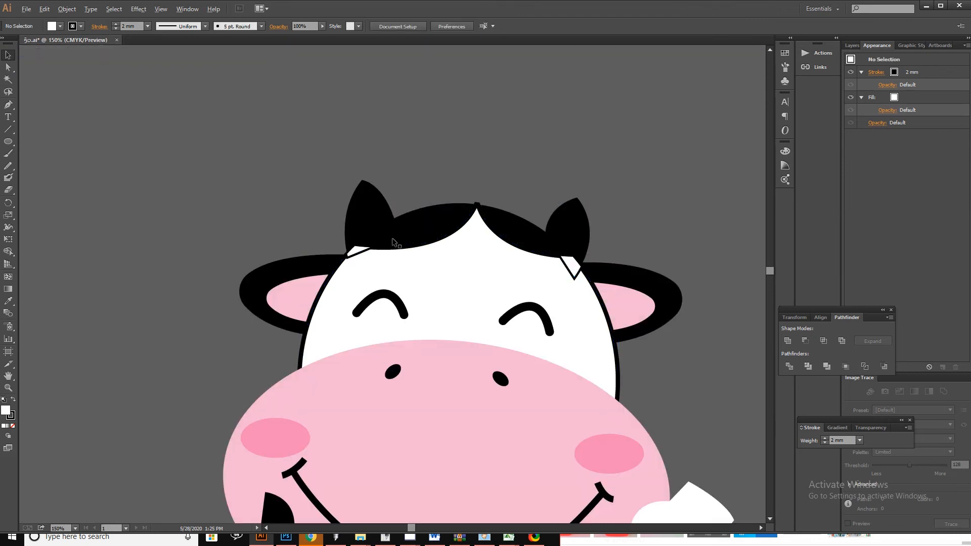
Undo the black stroke on the white head shape.
key("ctrl+z")
key("ctrl+z")
key("ctrl+z")
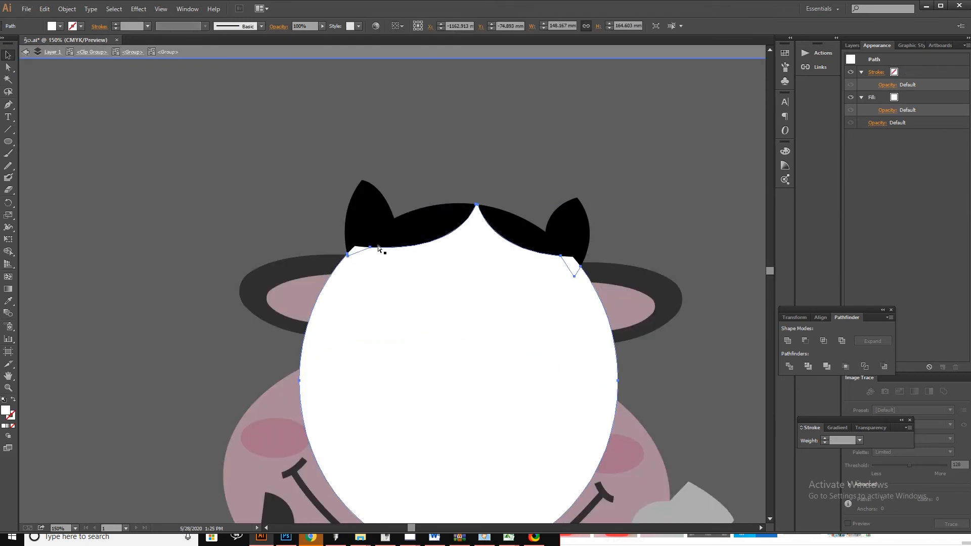
Unite the small white sliver below the cow's left-side horn with the white head shape.
double_click(426, 148)
double_click(357, 252)
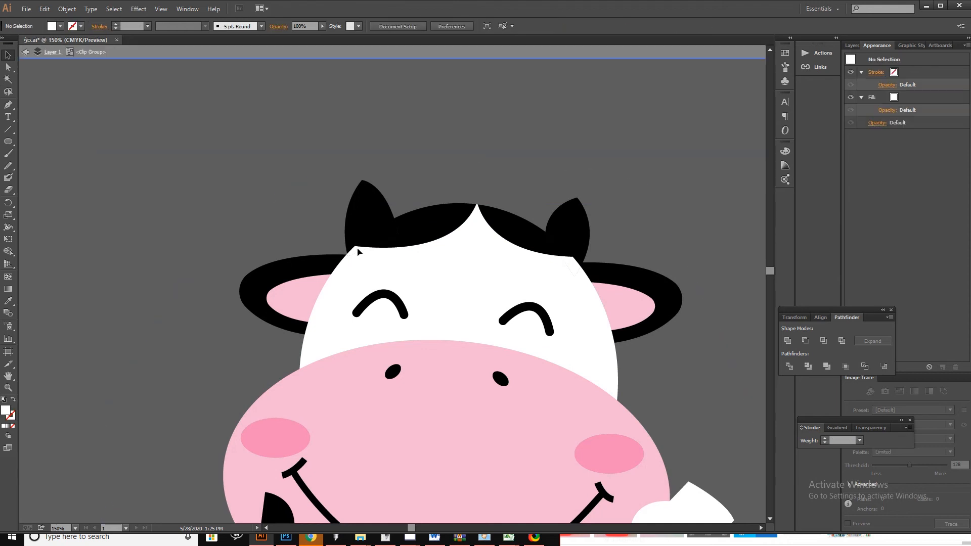
double_click(358, 250)
double_click(357, 250)
left_click(357, 251)
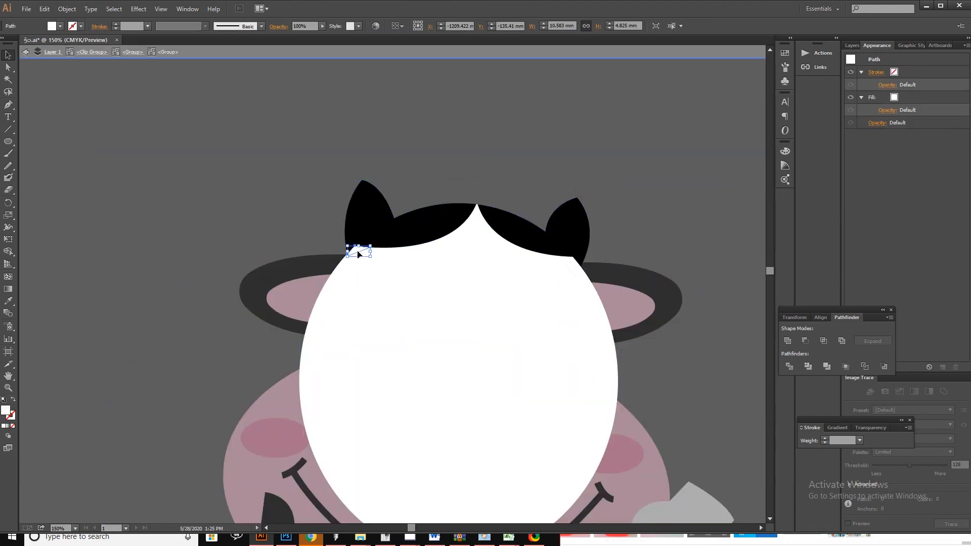
left_click(423, 297, "shift")
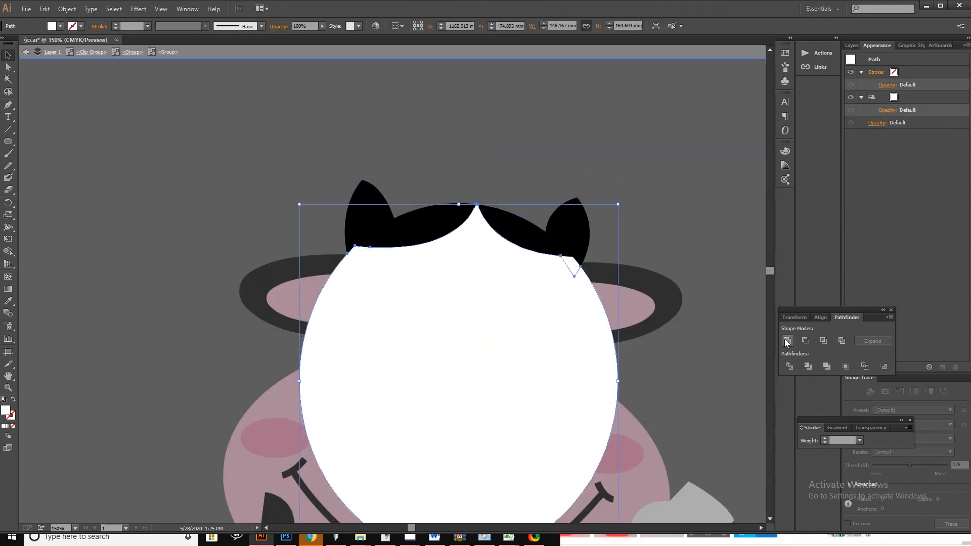
Unite the small white piece below the right-side horn with the white head shape and leave isolation mode.
double_click(573, 270)
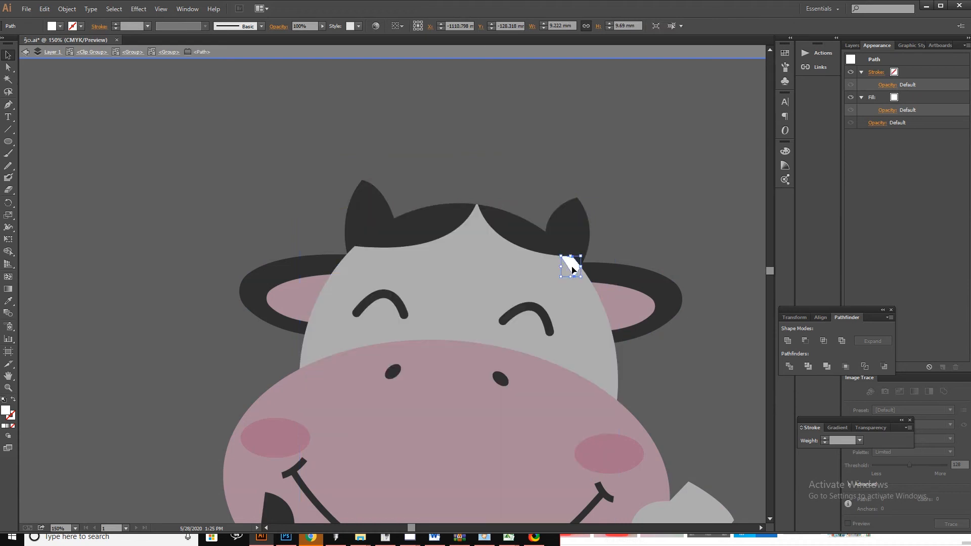
double_click(579, 299)
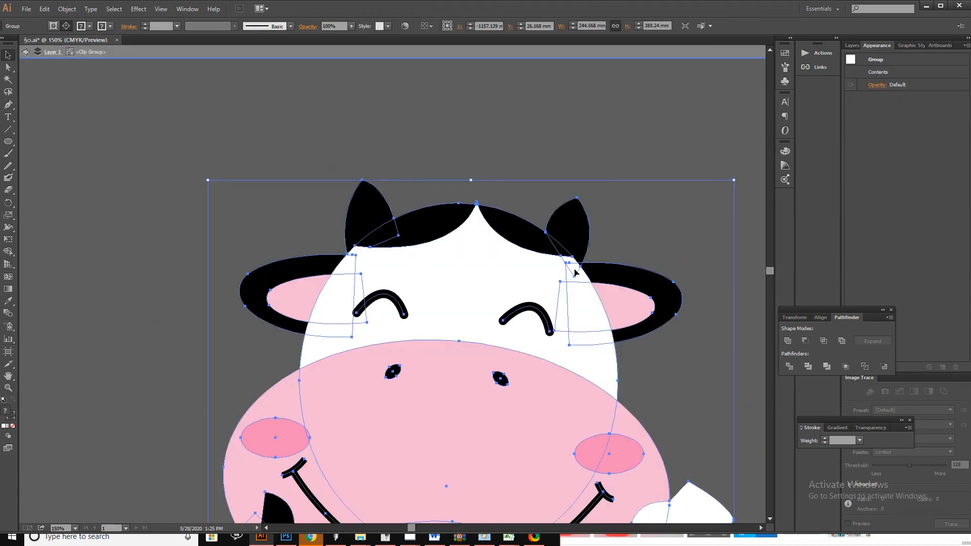
double_click(575, 272)
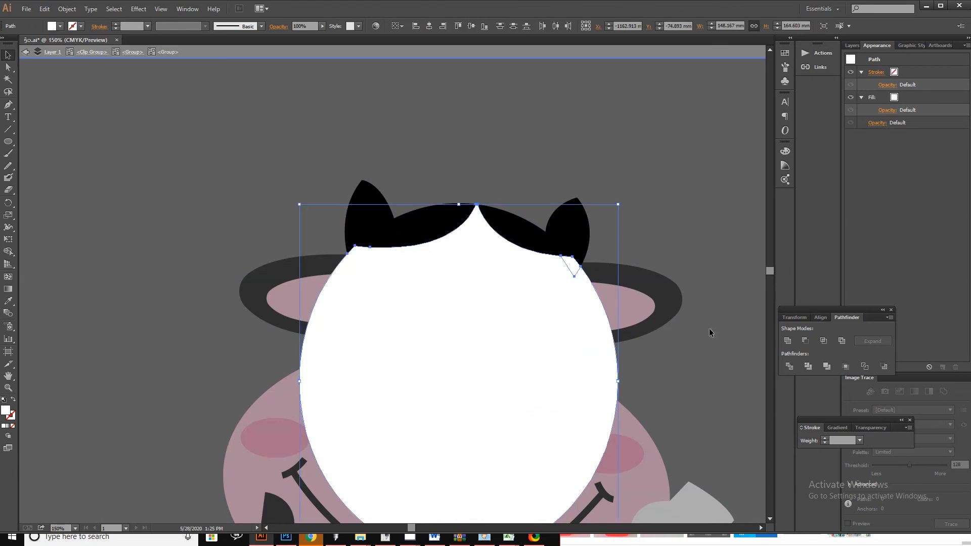
double_click(639, 227)
Isolate the white head shape inside the clipped cow and give it a 2 mm black stroke.
scroll(529, 291, "down", 1)
double_click(512, 276)
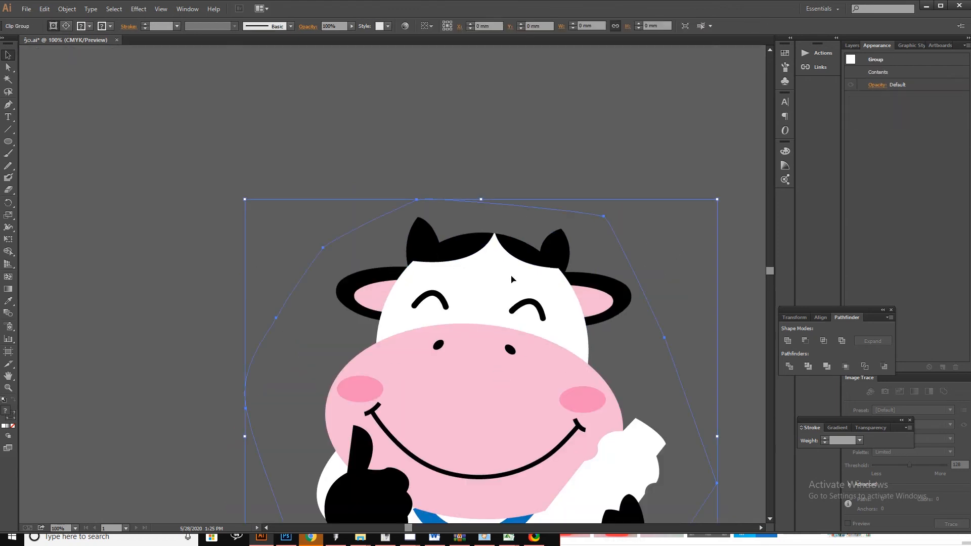
scroll(487, 270, "down", 2)
left_click(483, 253)
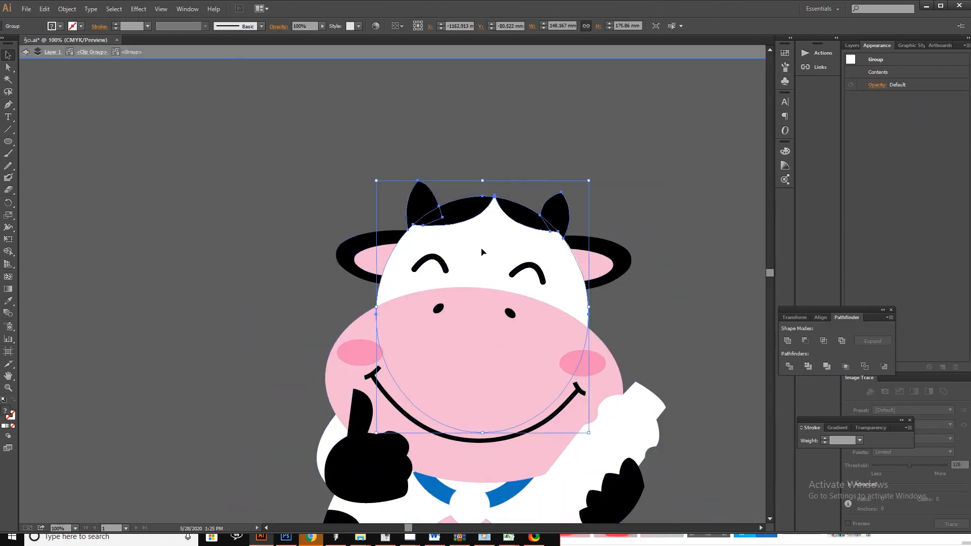
scroll(482, 252, "down", 1)
double_click(483, 252)
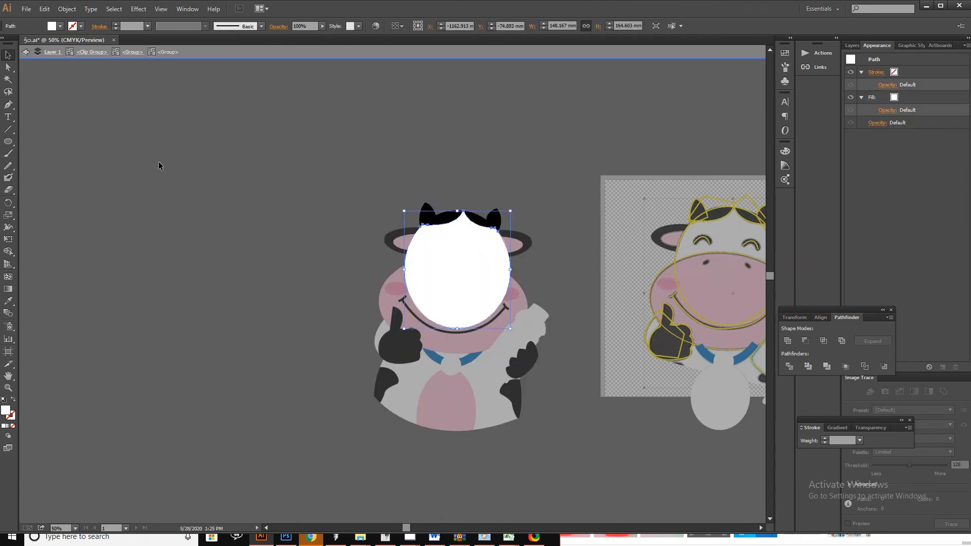
left_click(81, 26)
left_click(36, 47)
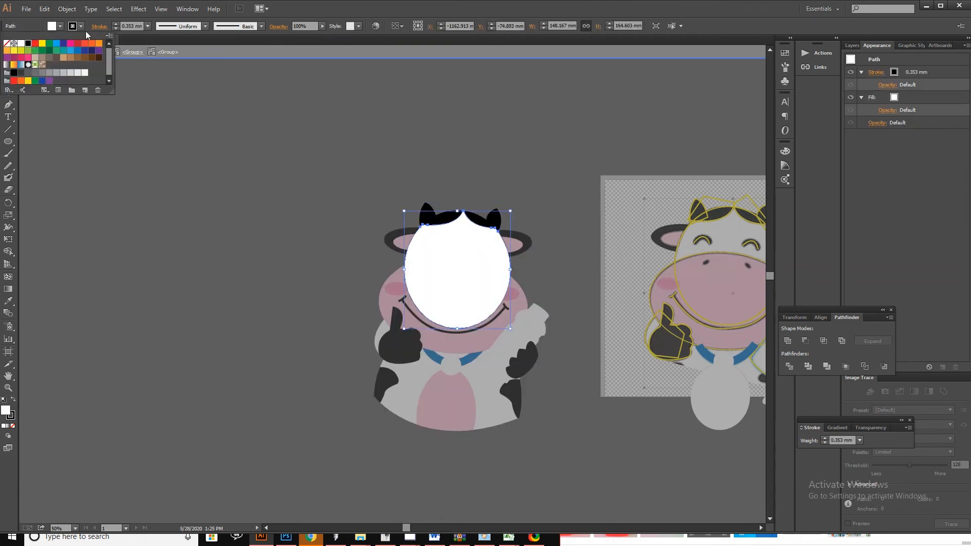
left_click(115, 27)
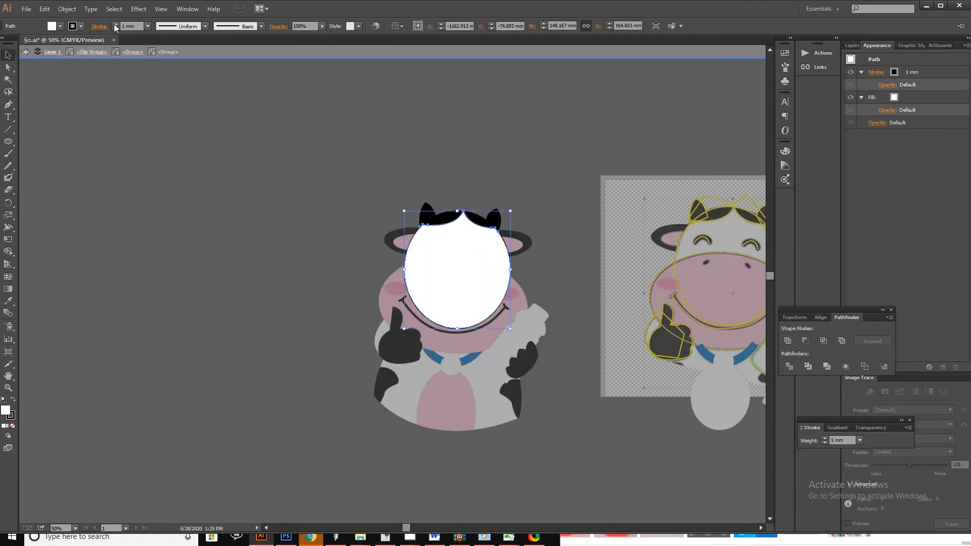
left_click(115, 23)
double_click(526, 180)
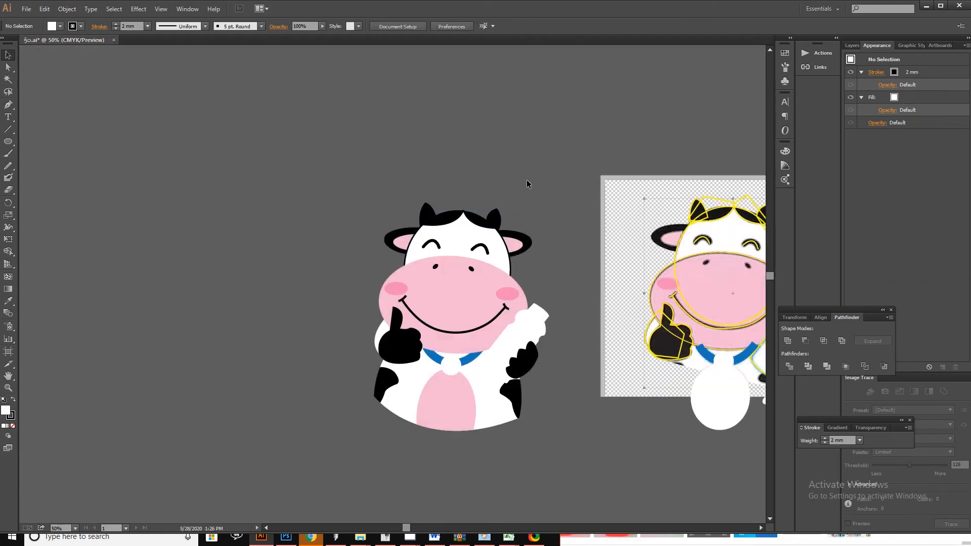
Give the cow's pink muzzle ellipse a 2 mm black stroke.
double_click(459, 285)
double_click(481, 286)
left_click(480, 286)
scroll(476, 284, "right", 1)
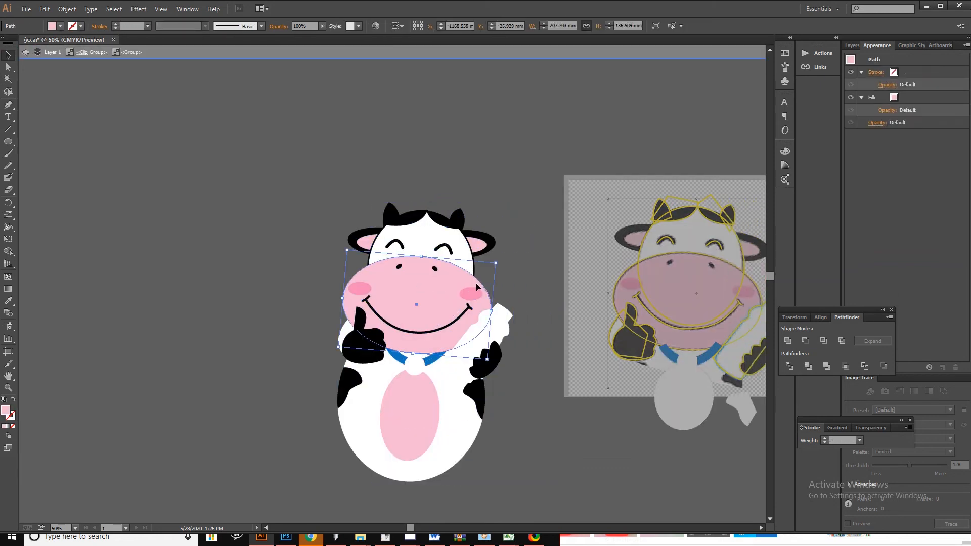
left_click(114, 23)
left_click(116, 24)
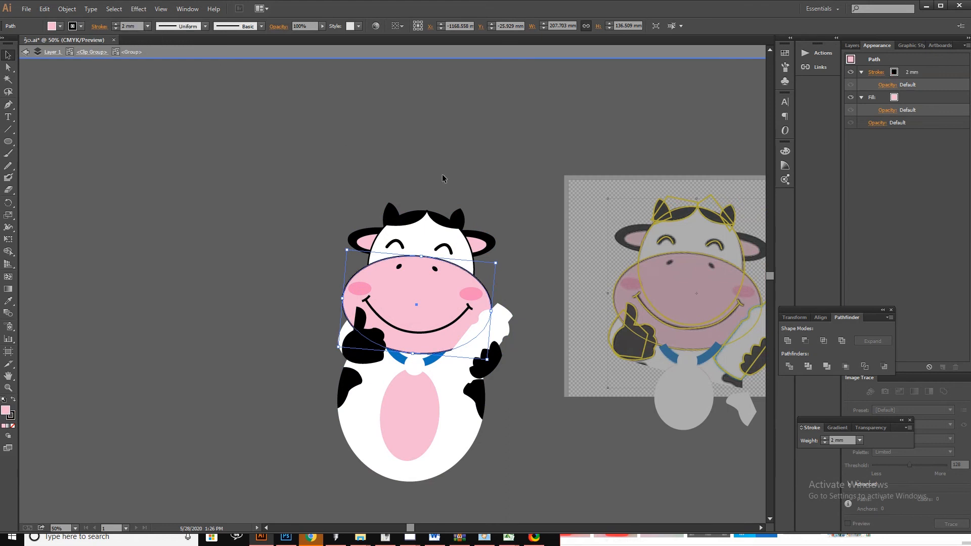
Copy the head's white fill and 2 mm black stroke to the white arm shape behind the thumbs-up hand.
scroll(483, 172, "right", 1)
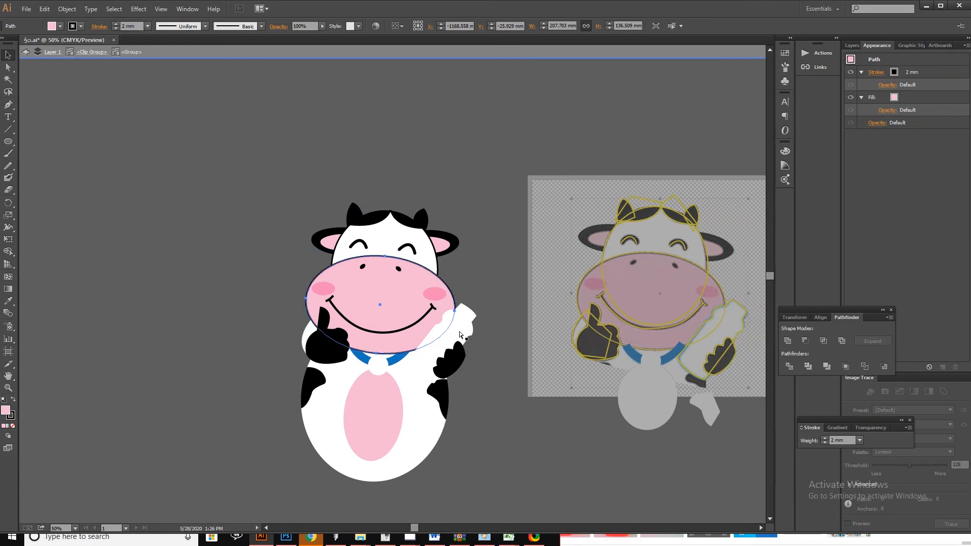
left_click(309, 332)
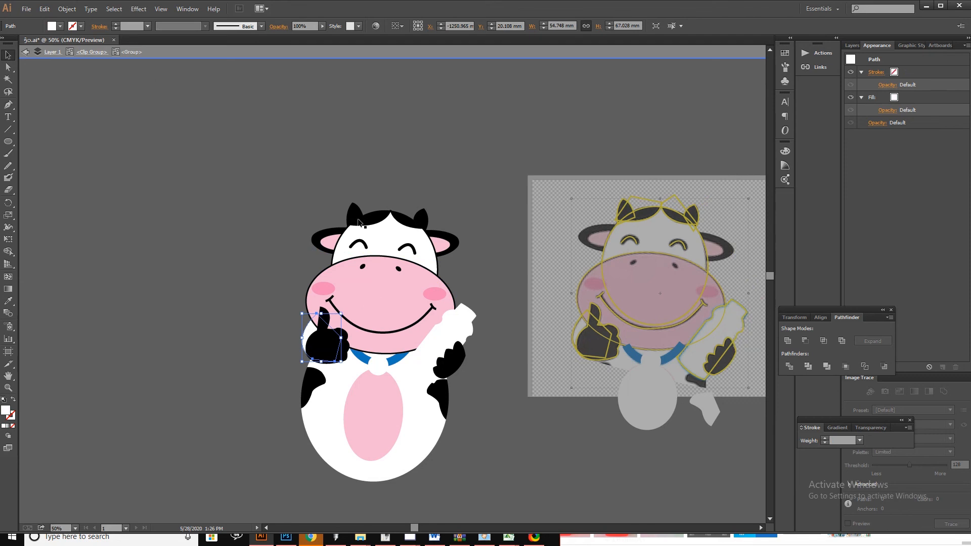
key("i")
left_click(387, 240)
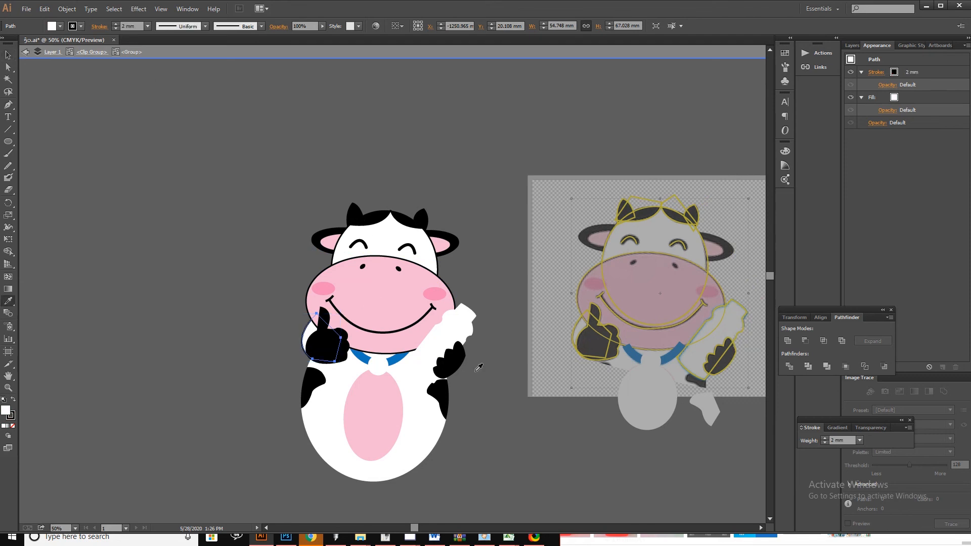
key("v")
Copy the head's white fill and 2 mm black stroke to the large white body shape, and leave isolation mode.
left_click(425, 422)
double_click(425, 423)
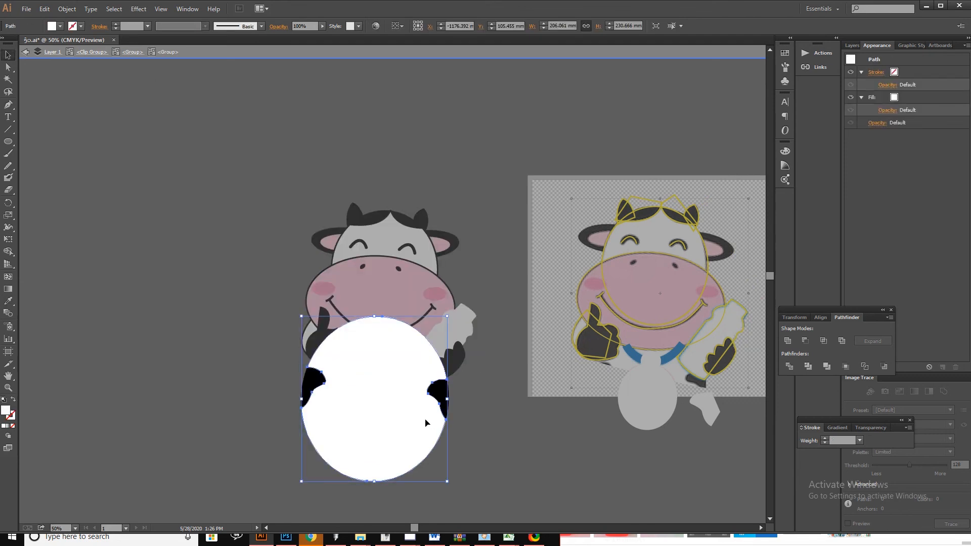
key("i")
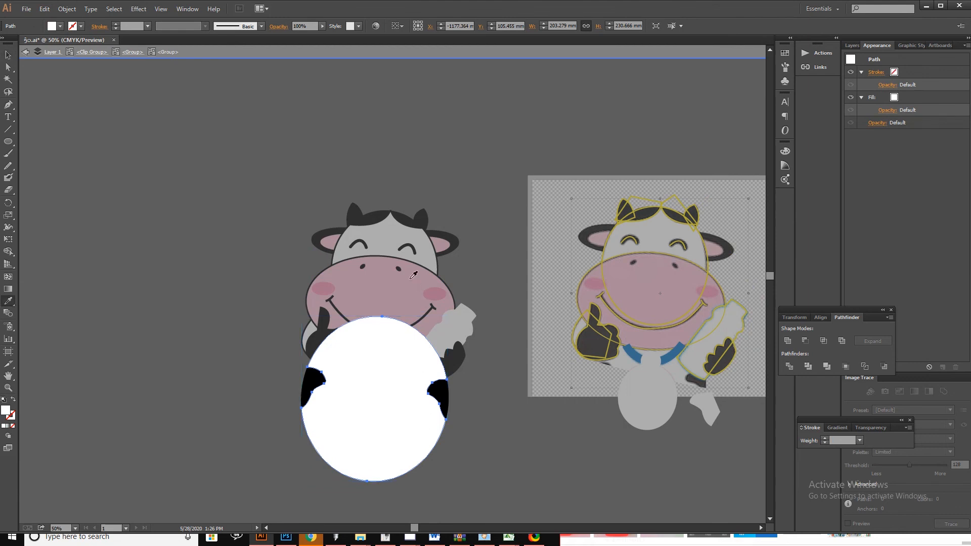
left_click(427, 252)
key("v")
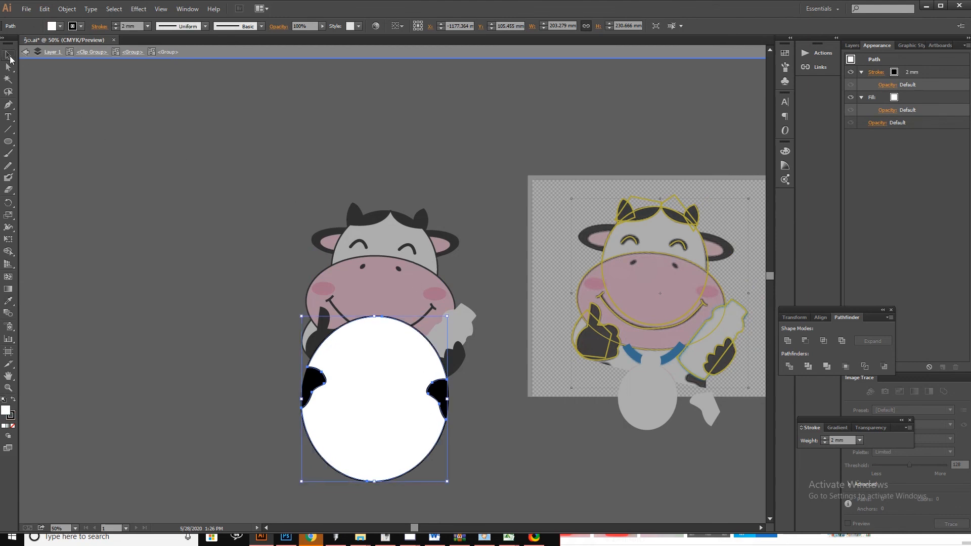
double_click(393, 153)
Copy the head's fill and 2 mm stroke to the white bottle shape, and recolour the bottle's stroke blue.
scroll(447, 368, "down", 1)
scroll(442, 365, "up", 2)
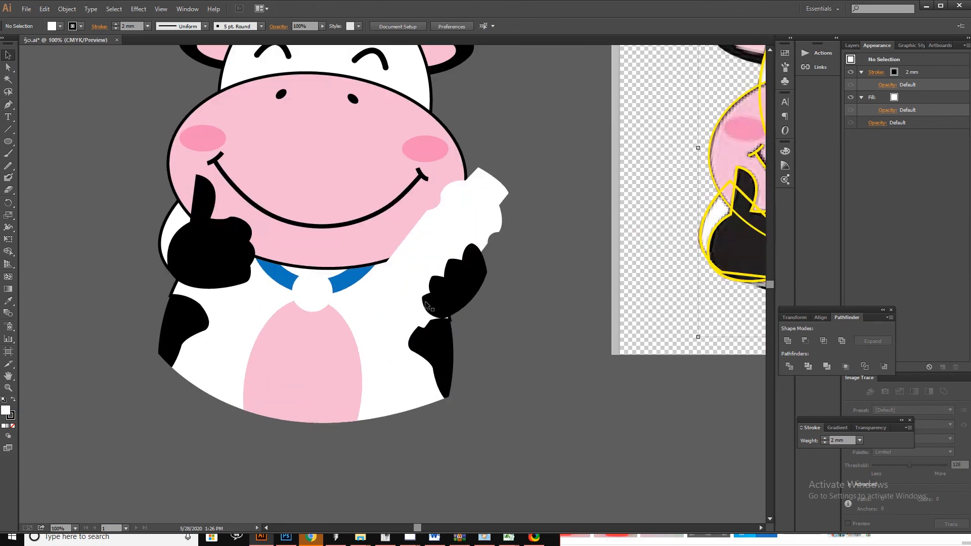
double_click(435, 253)
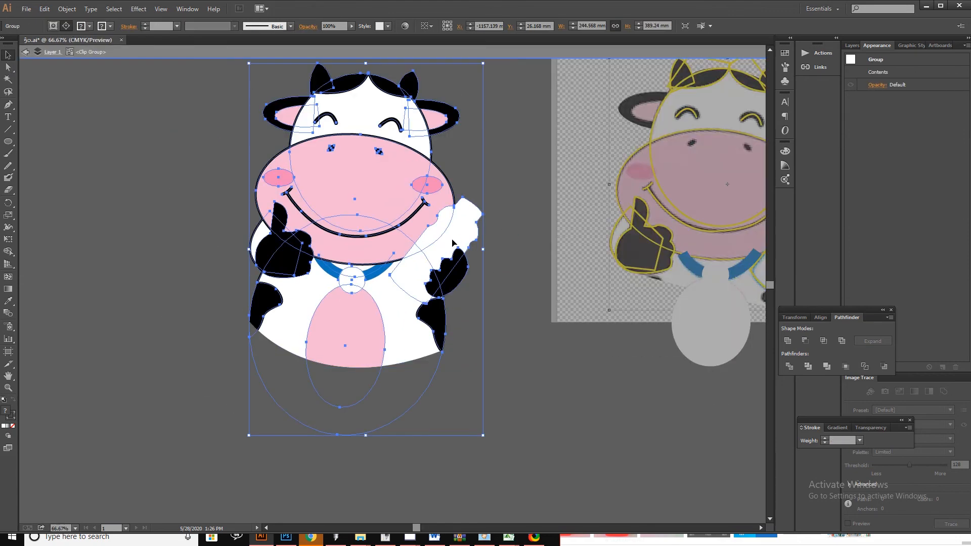
left_click(453, 242)
key("i")
left_click(365, 104)
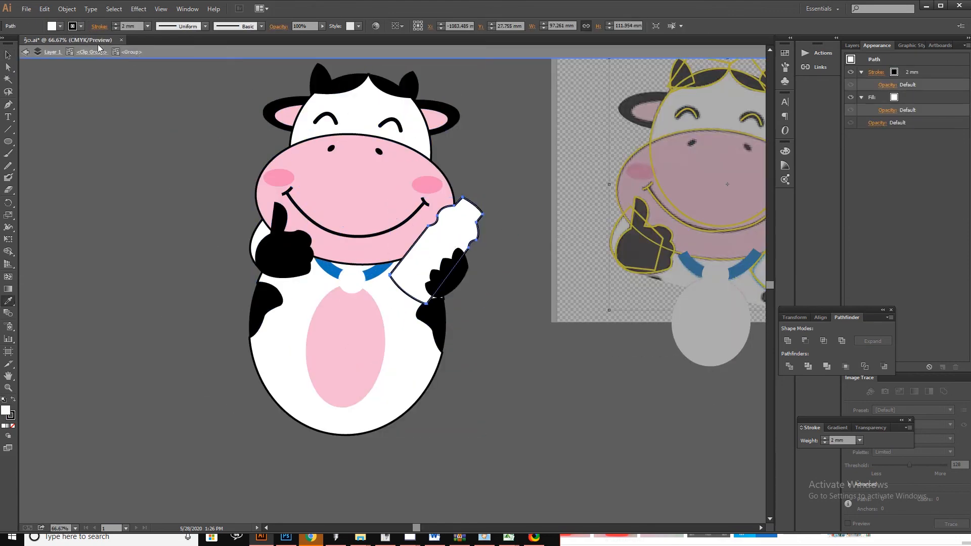
left_click(81, 26)
left_click(79, 50)
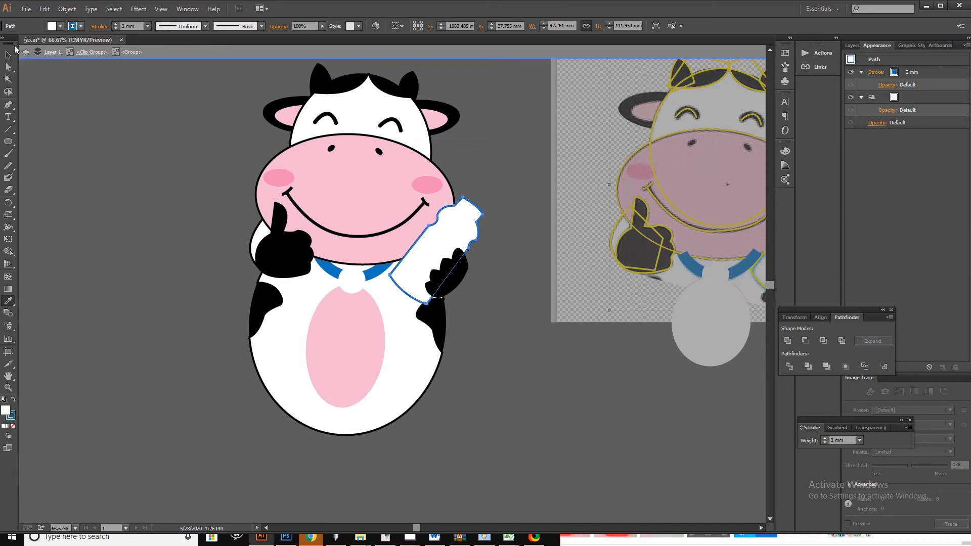
Leave isolation mode and check the outlined cow with its clipping mask applied.
key("v")
double_click(126, 150)
scroll(441, 311, "down", 2)
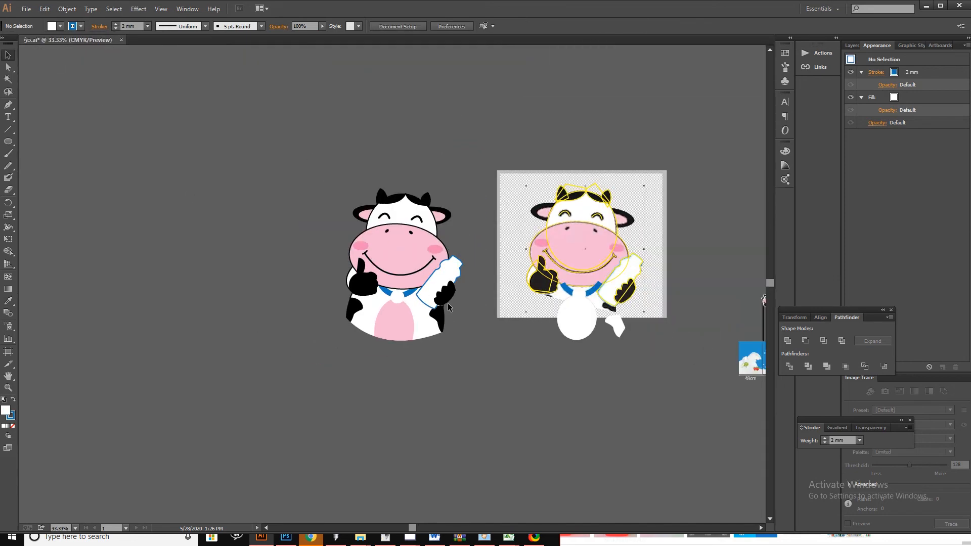
scroll(429, 306, "up", 2)
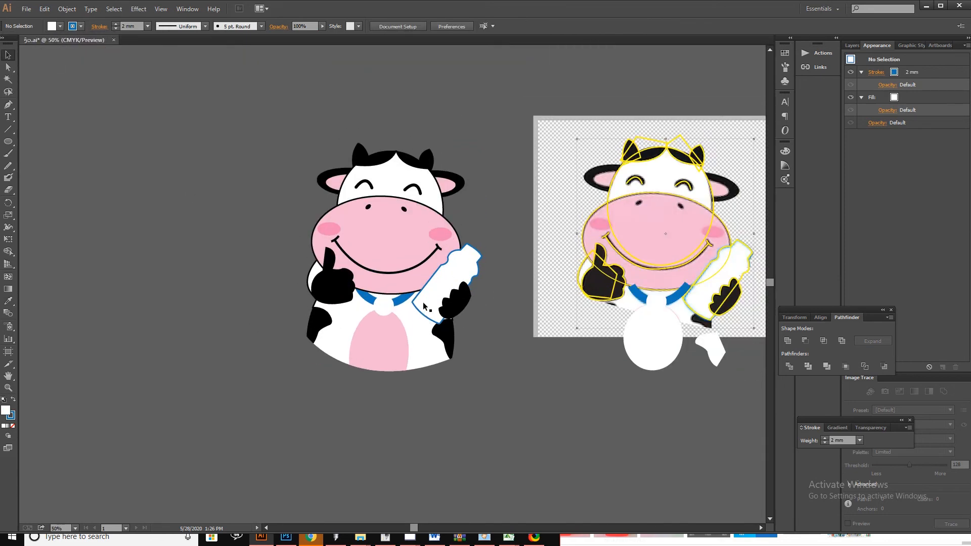
scroll(328, 258, "up", 5)
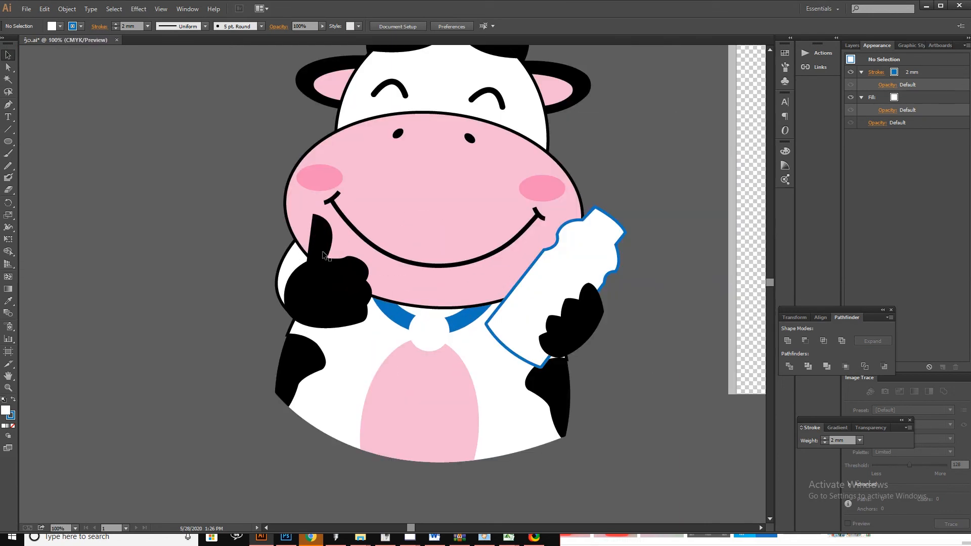
Isolate the black thumbs-up hand shape and round its corners to about 2.65 mm.
double_click(335, 226)
left_click(331, 234)
scroll(331, 233, "up", 1)
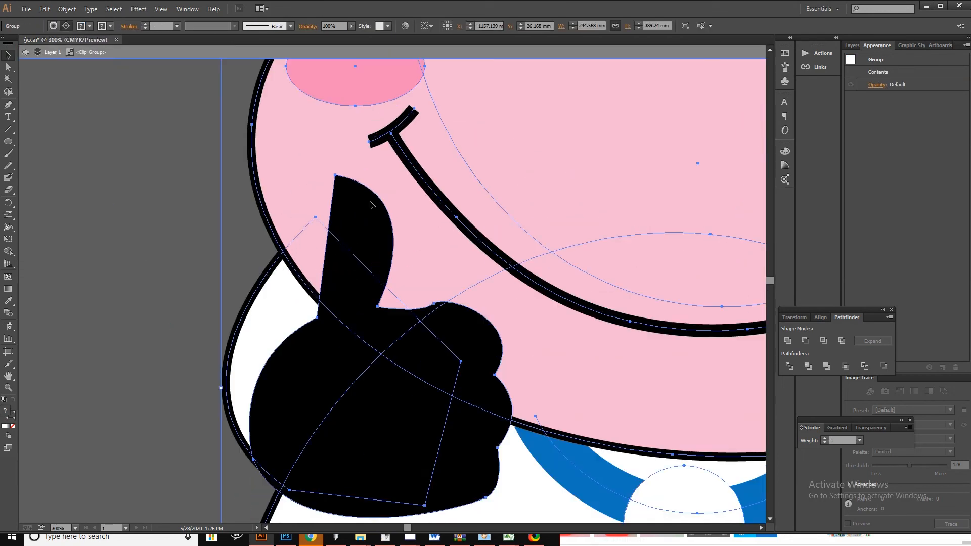
double_click(369, 202)
left_click(369, 202)
key("a")
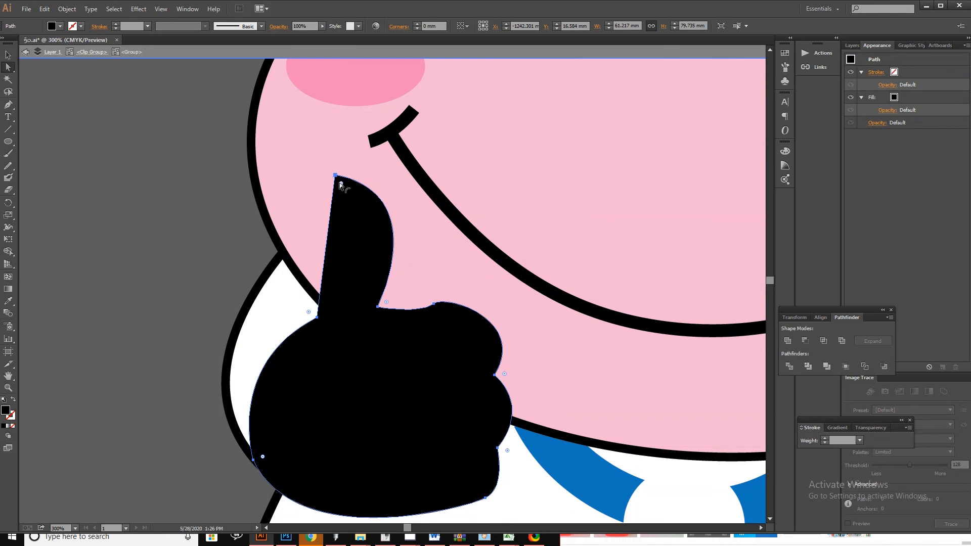
left_click_drag(337, 183, 347, 193)
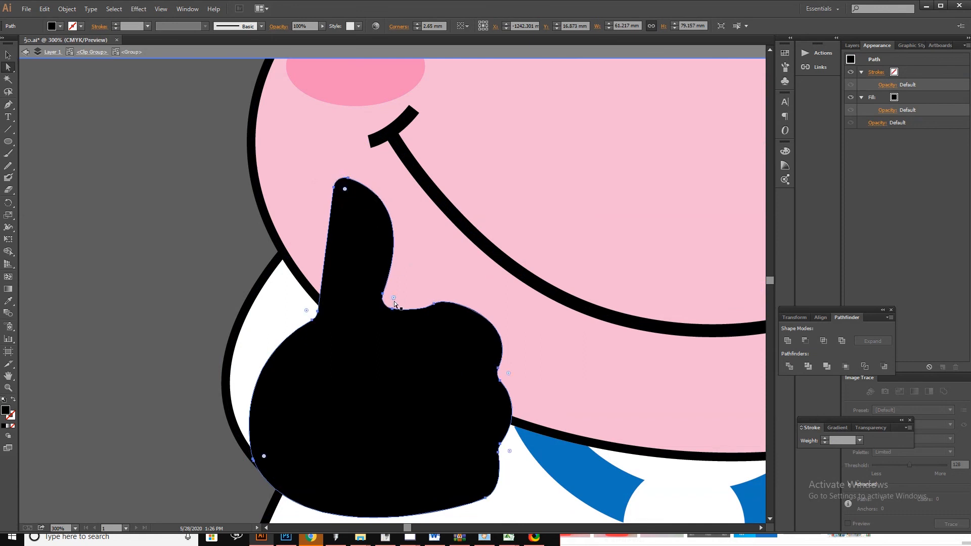
mouse_move(393, 300)
left_mouse_down()
mouse_move(402, 293)
mouse_move(393, 298)
left_mouse_up()
scroll(418, 293, "down", 1)
scroll(420, 297, "down", 1)
scroll(431, 309, "up", 1)
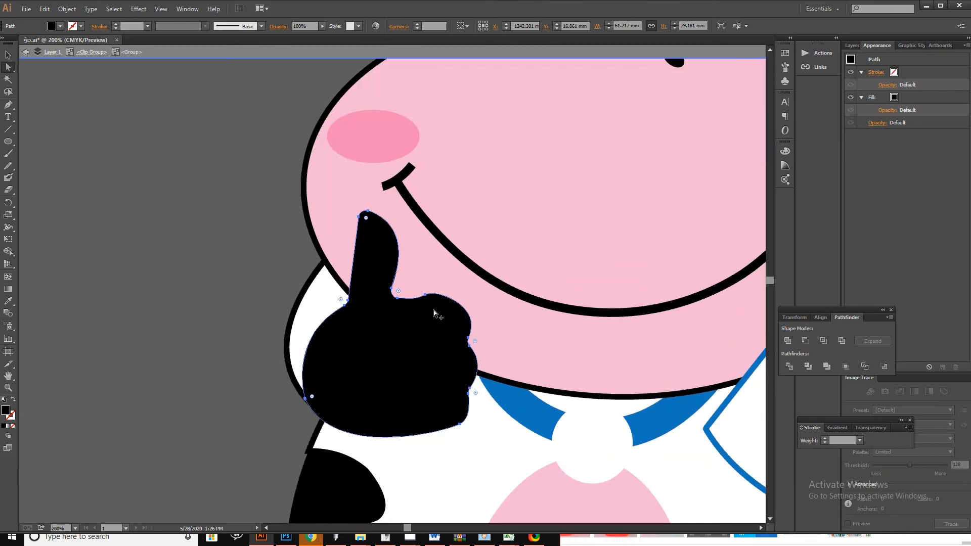
Fine-tune the corner rounding at the hand's knuckles, thumb base and wrist, undoing one misplaced wrist adjustment.
left_click(471, 394)
left_click_drag(470, 392, 470, 391)
left_click_drag(393, 294, 344, 305)
left_click_drag(309, 401, 319, 394)
key("ctrl+z")
left_click(307, 400)
left_click_drag(311, 396, 311, 397)
scroll(444, 326, "left", 2)
key("v")
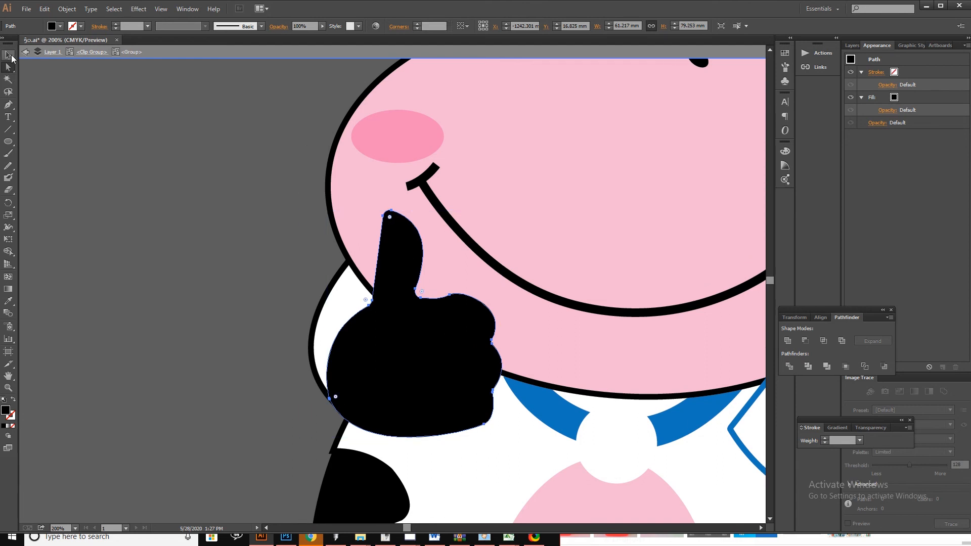
Reselect the hand shape, refine the corner rounding at the thumb tip, and leave isolation mode.
left_click(236, 226)
scroll(390, 285, "up", 1)
left_click(401, 262)
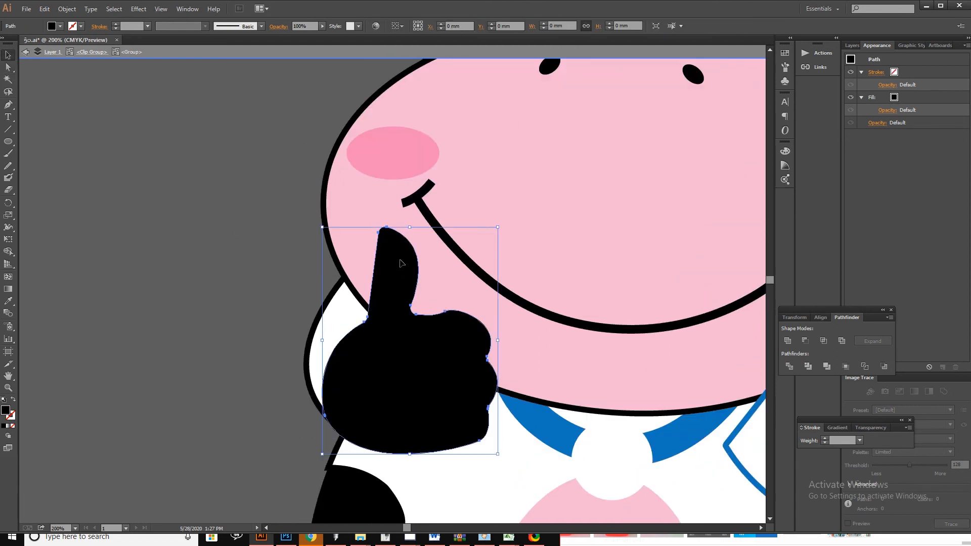
key("a")
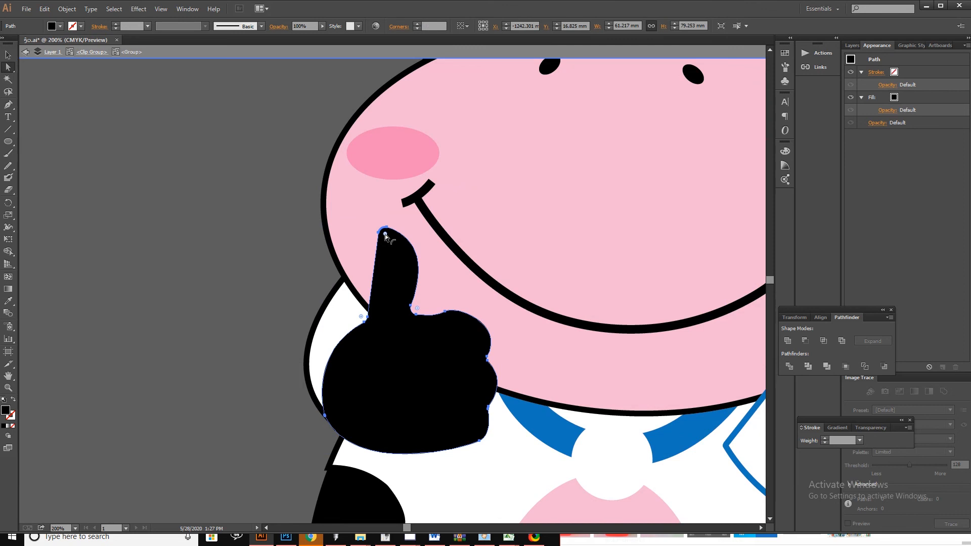
left_click(386, 235)
scroll(438, 241, "down", 1)
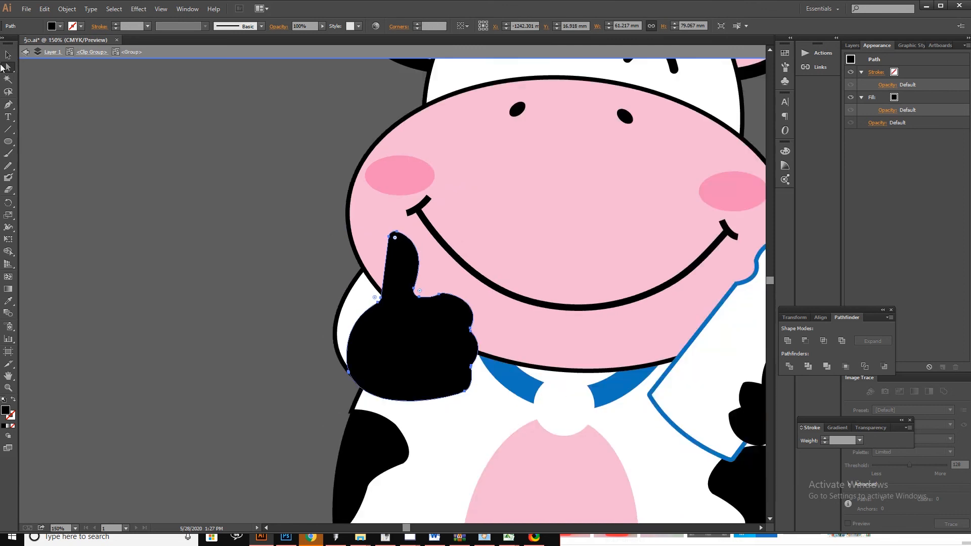
key("v")
double_click(193, 238)
scroll(195, 236, "down", 1)
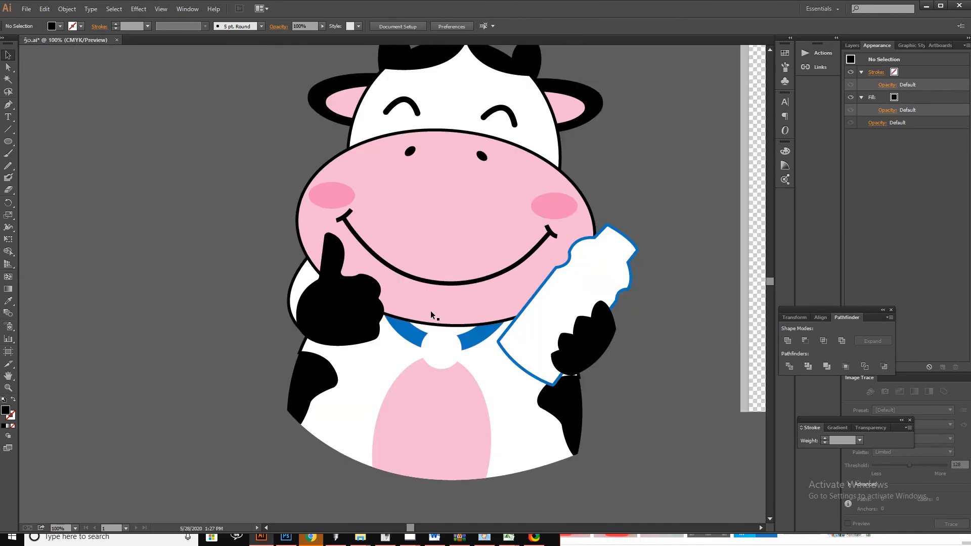
Isolate the thumbs-up hand again and lower the anchor point on the inner side of the thumb tip slightly.
double_click(356, 301)
left_click(216, 283)
scroll(329, 252, "up", 2)
left_click(332, 245)
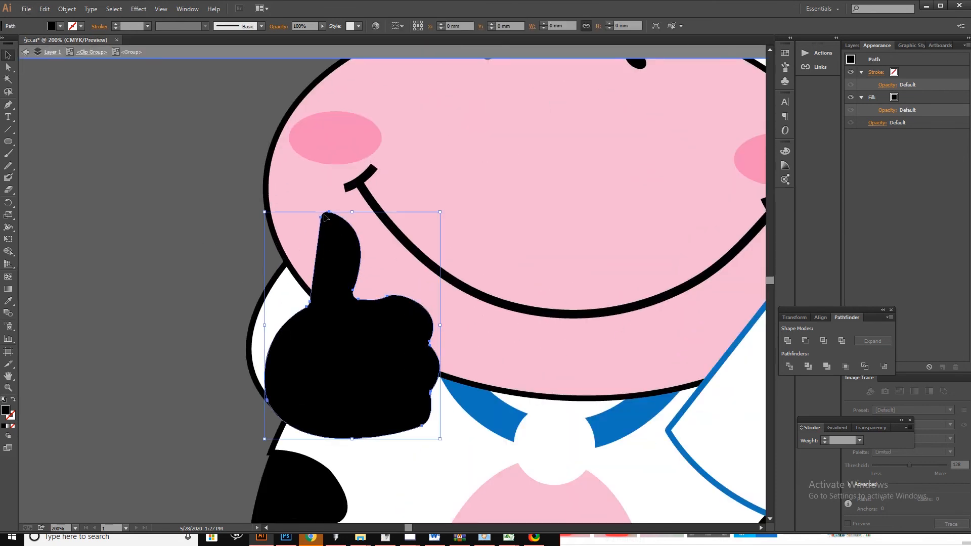
key("a")
scroll(326, 217, "up", 2)
left_click(330, 215)
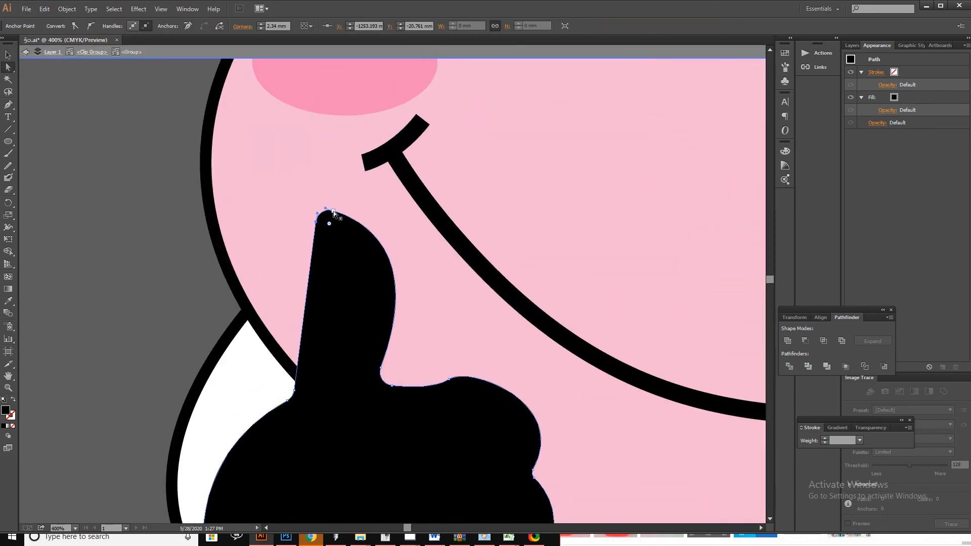
left_click(332, 211)
left_click_drag(333, 211, 334, 214)
scroll(385, 228, "down", 4)
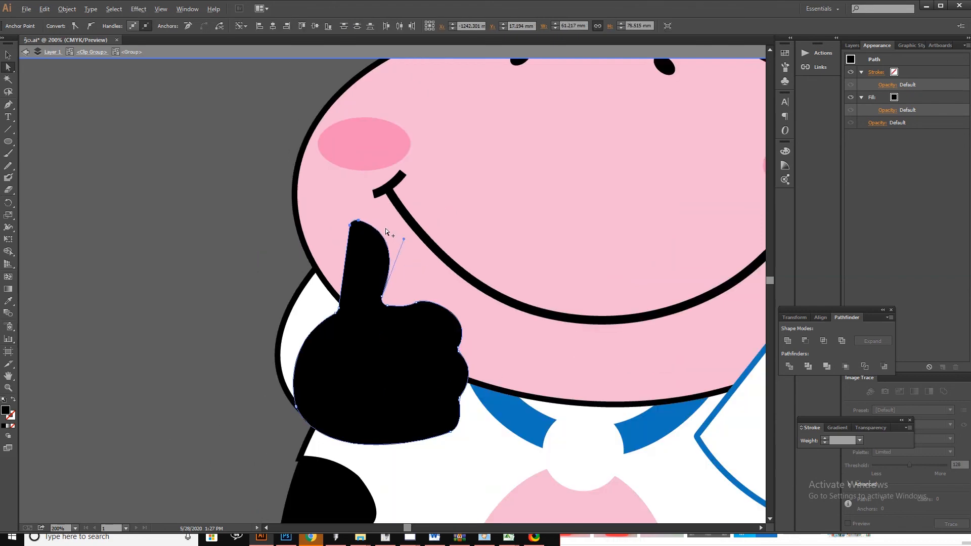
Lower the anchor point in the notch between thumb and index finger slightly, and leave isolation mode.
scroll(392, 263, "up", 4)
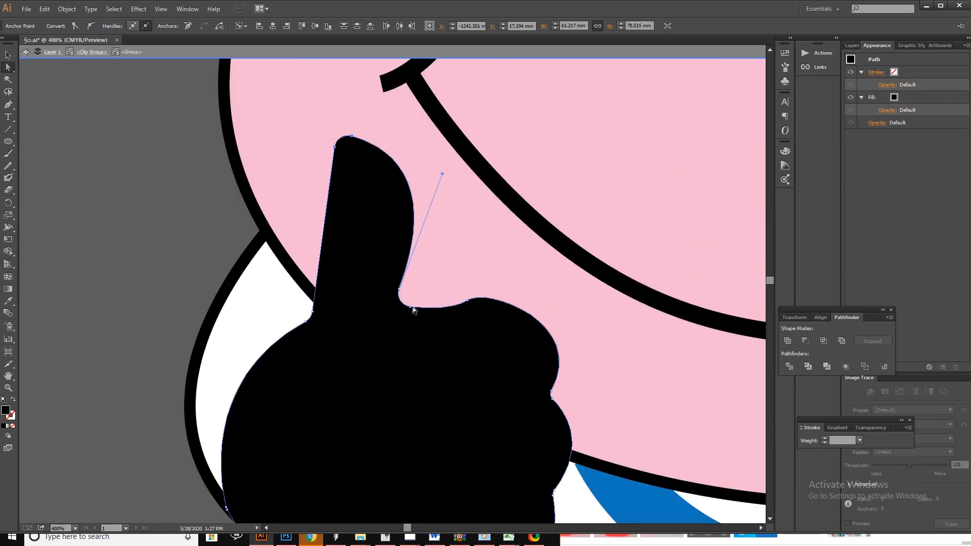
left_click_drag(410, 307, 409, 311)
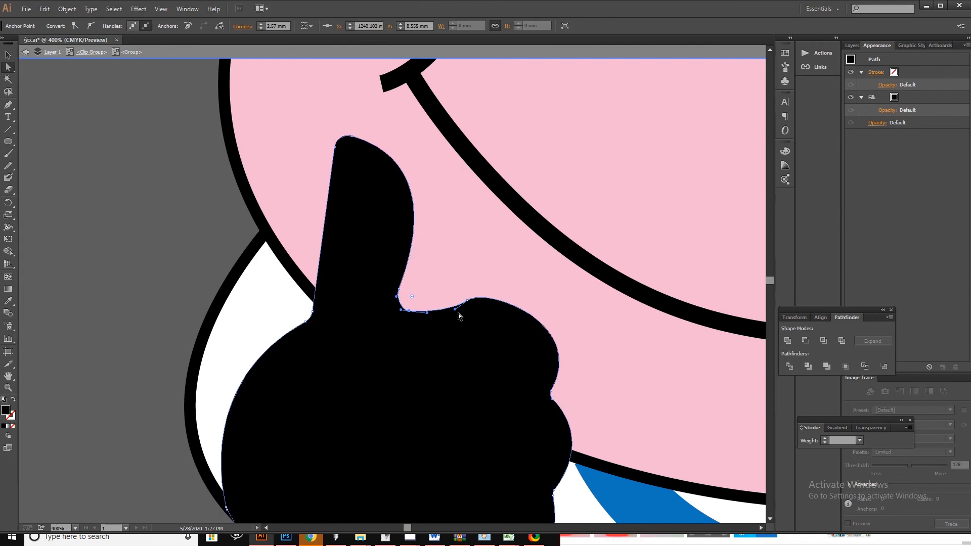
scroll(456, 314, "down", 5)
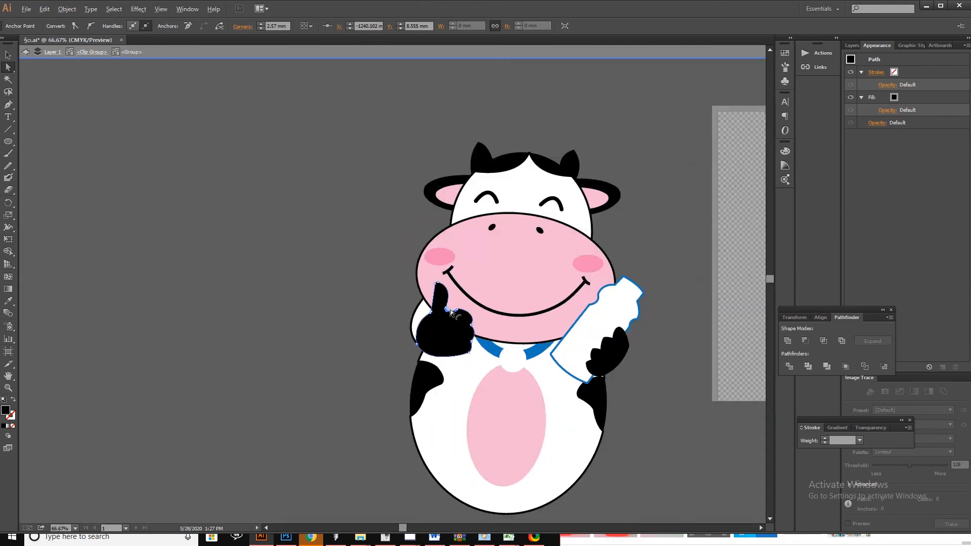
scroll(407, 303, "down", 2)
left_click(8, 54)
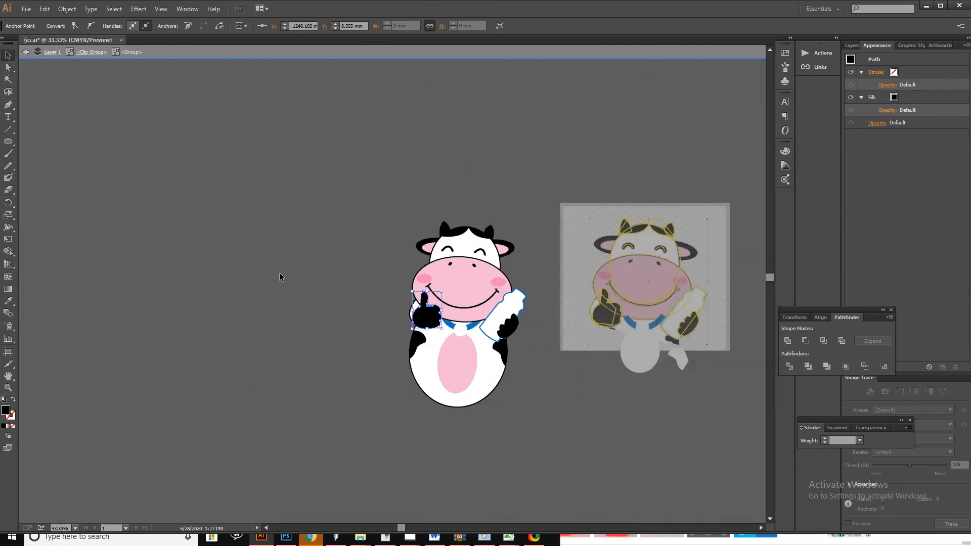
double_click(279, 272)
scroll(418, 299, "down", 1)
scroll(366, 306, "up", 5)
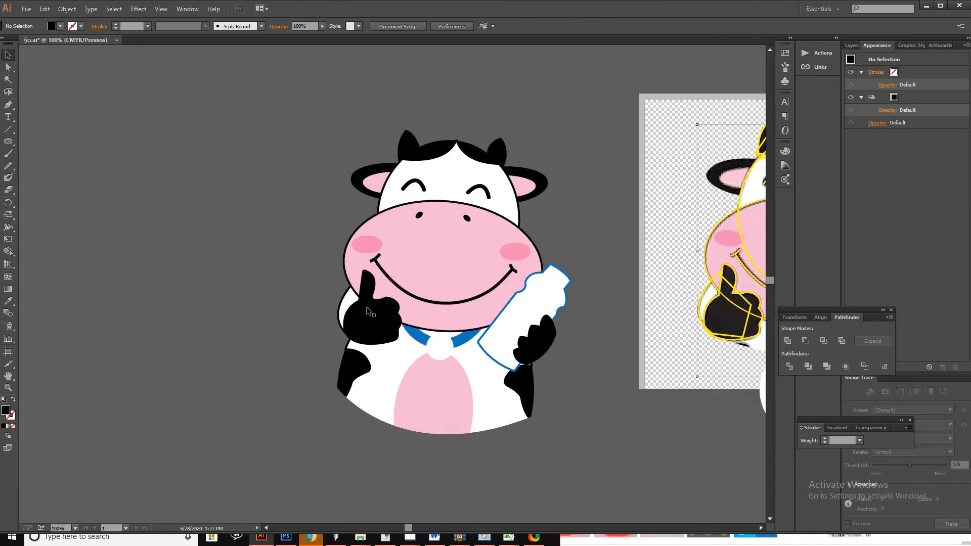
Shift the thumb tip's anchors slightly toward the mouth and extend the curve handle at its base to bulge the thumb's inner edge.
left_click(364, 253)
double_click(356, 238)
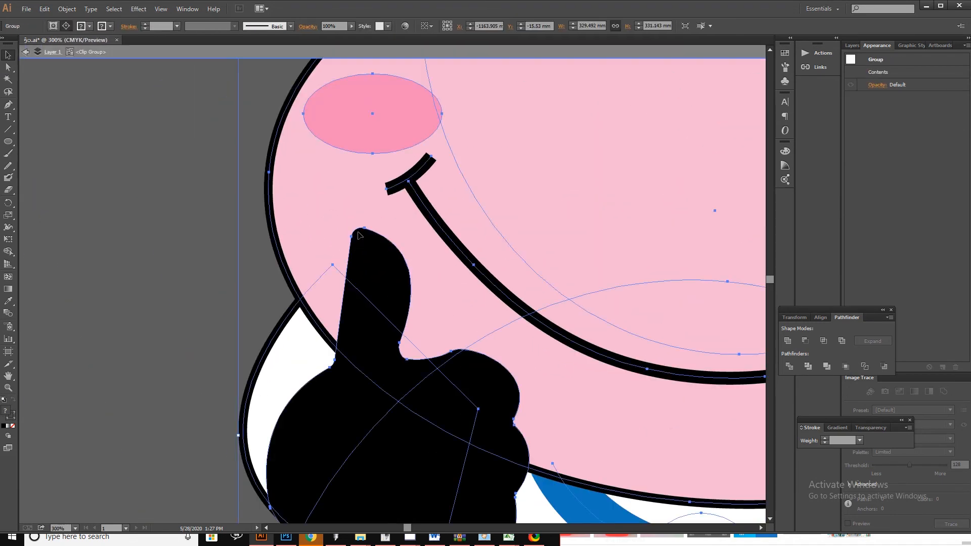
key("a")
left_click(365, 230)
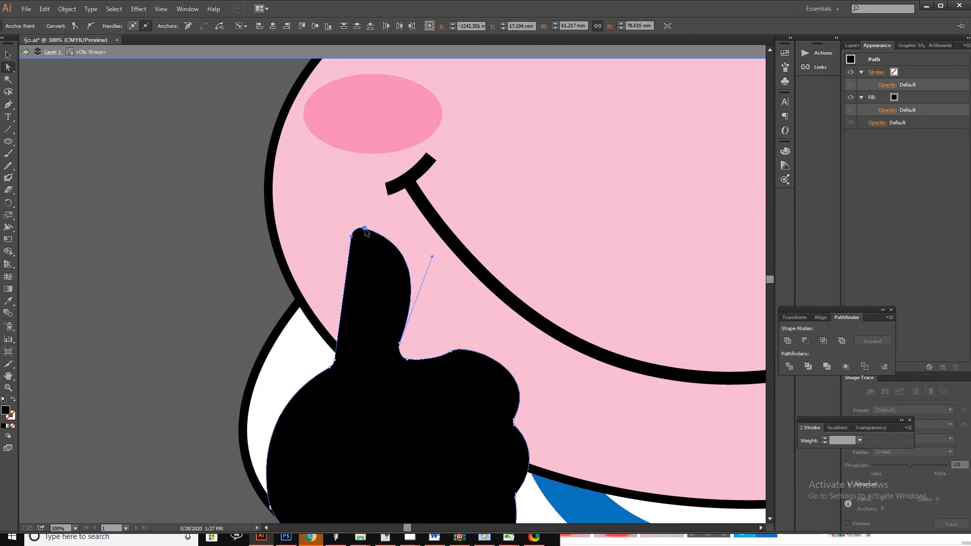
left_click_drag(366, 229, 375, 232)
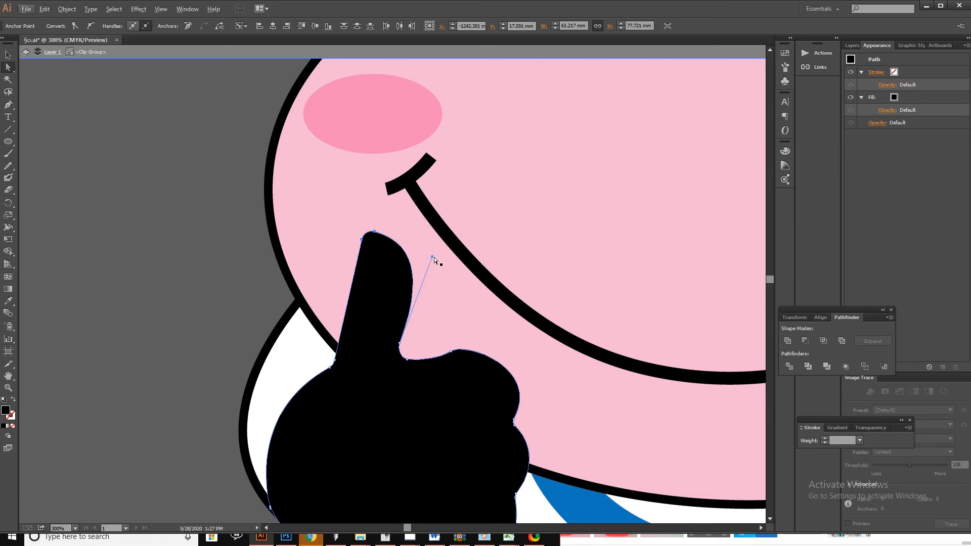
left_click_drag(432, 257, 441, 261)
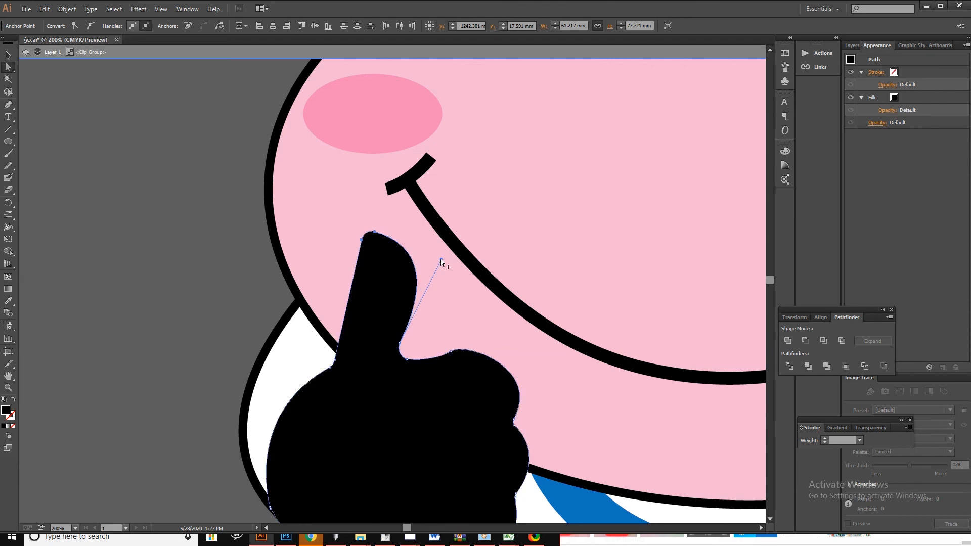
Pick the anchor point in the notch between the thumb and index finger for further reshaping.
scroll(439, 259, "down", 2)
scroll(416, 307, "up", 4)
left_click(431, 305)
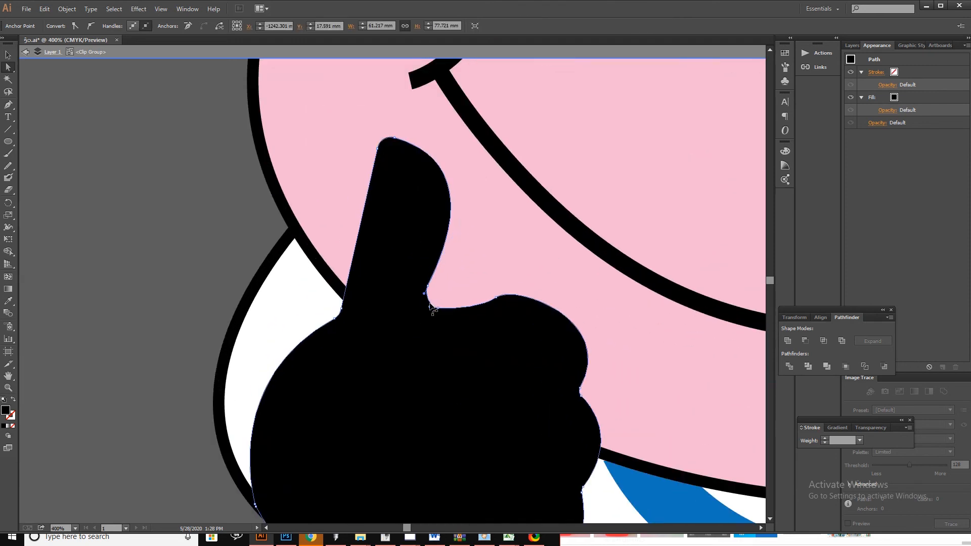